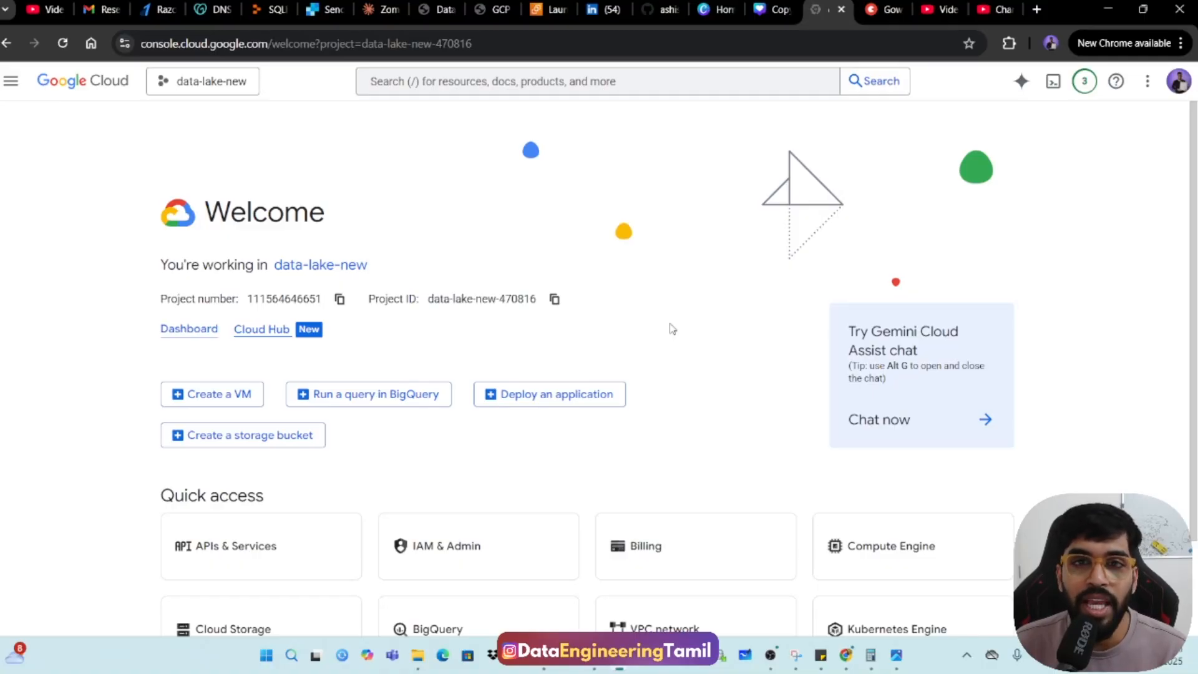
Search the console for "api" and open the APIs & Services page.
left_click(649, 76)
type("a")
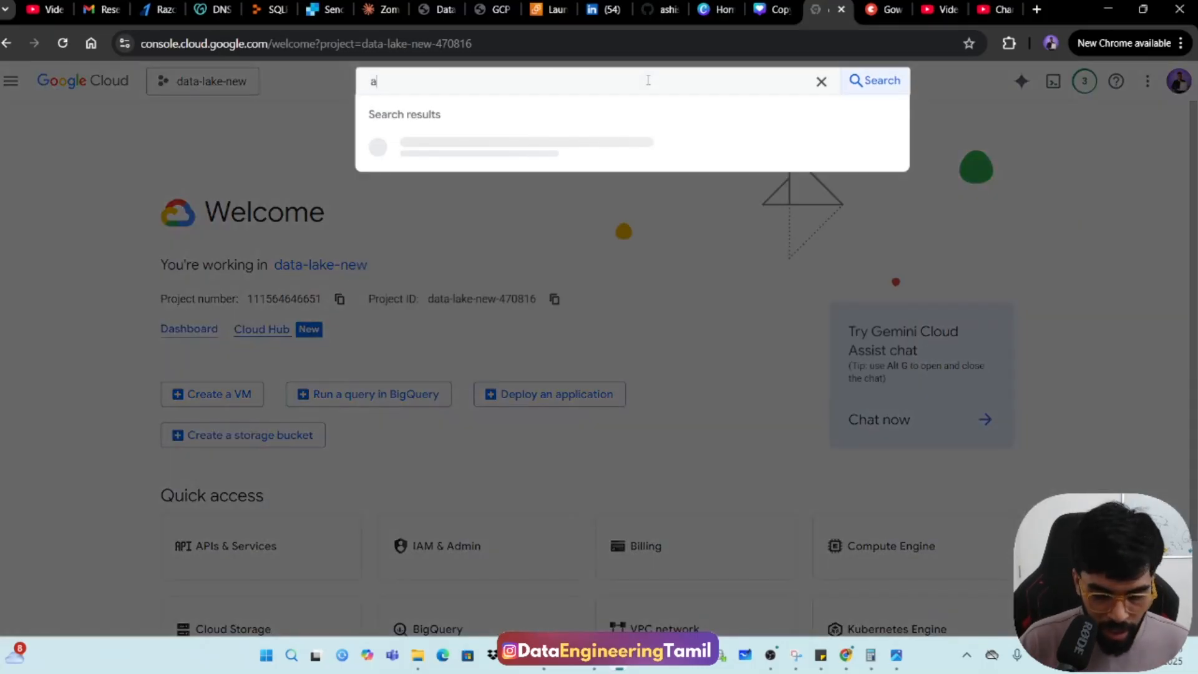
type("pi gateway")
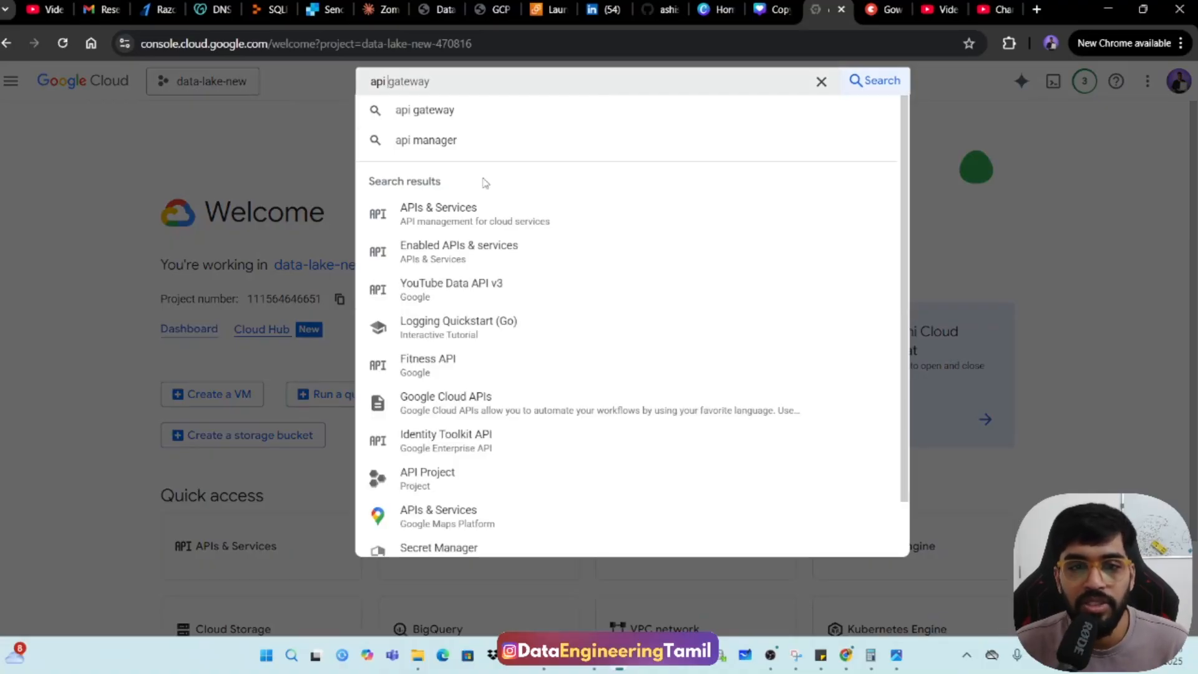
left_click(435, 210)
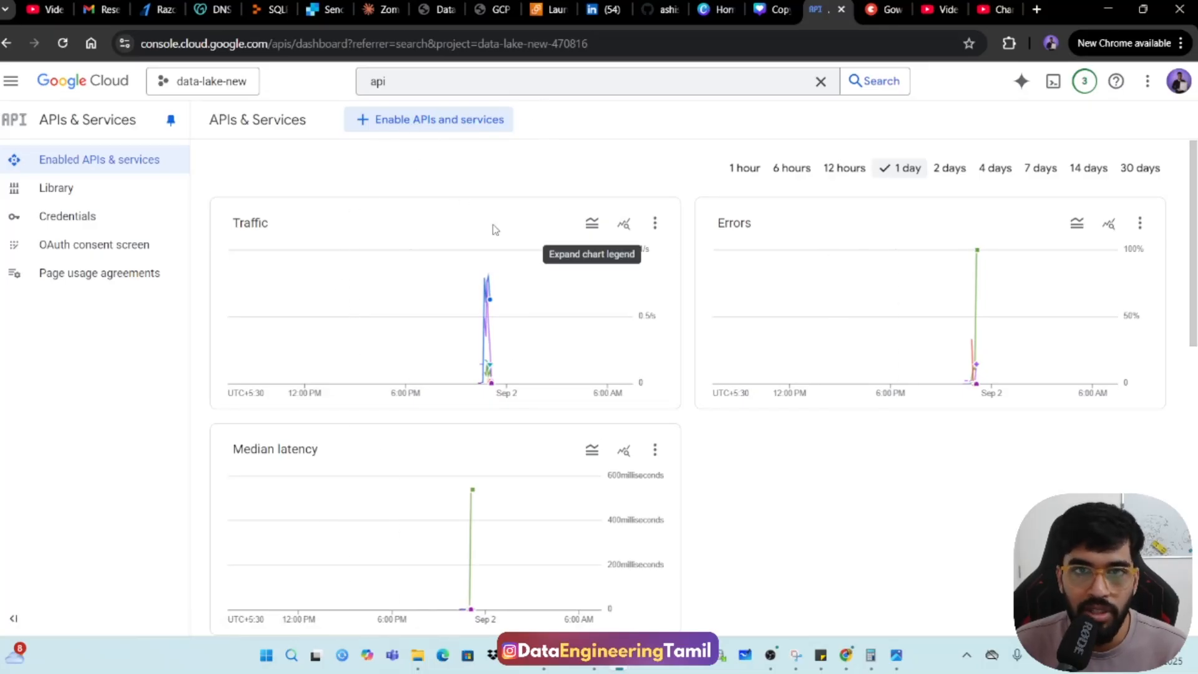
Create a new project named zomato-data-lake with no organization.
left_click(217, 87)
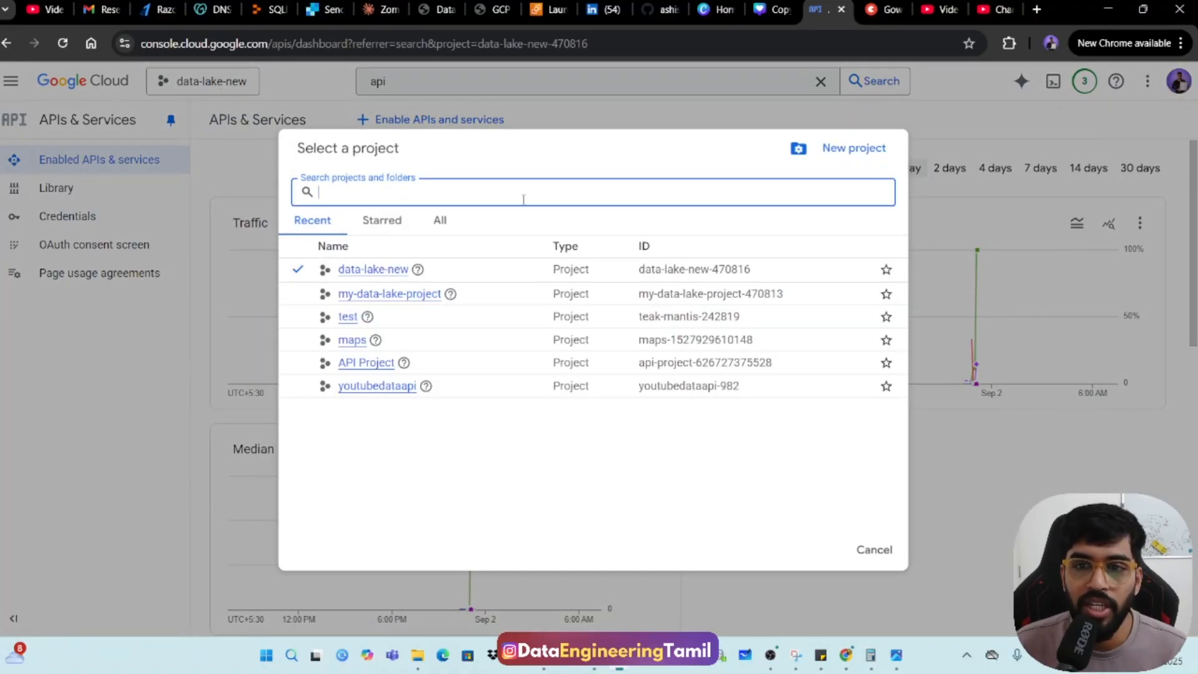
left_click(847, 150)
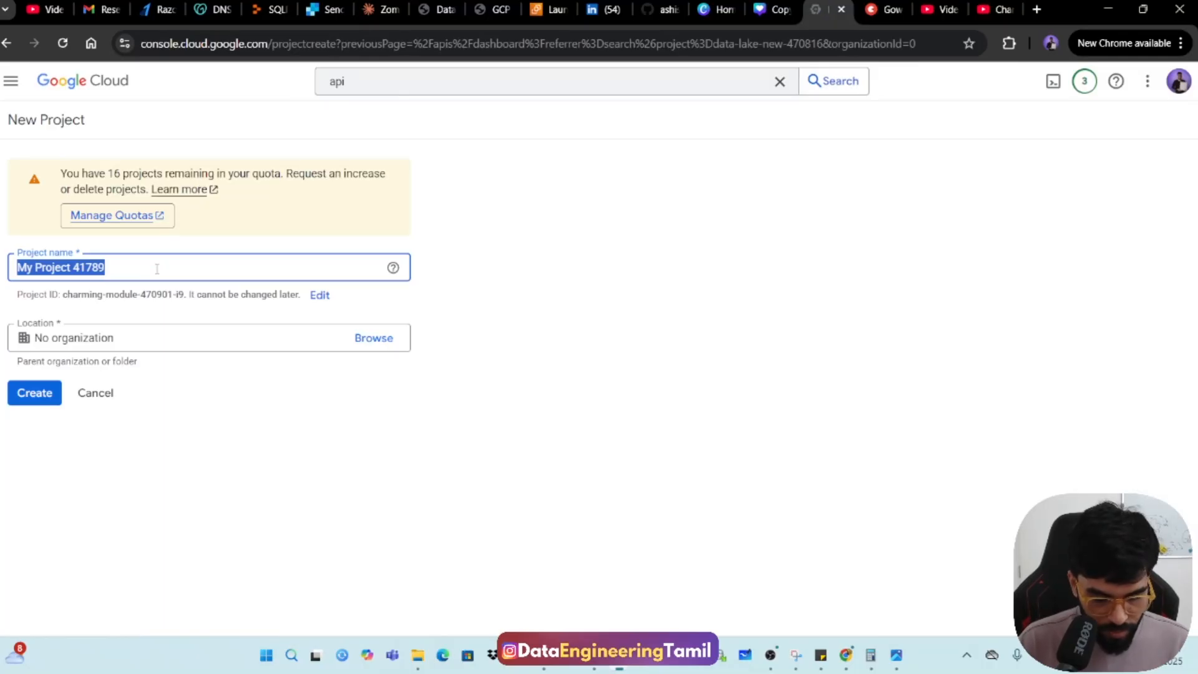
type("zomato")
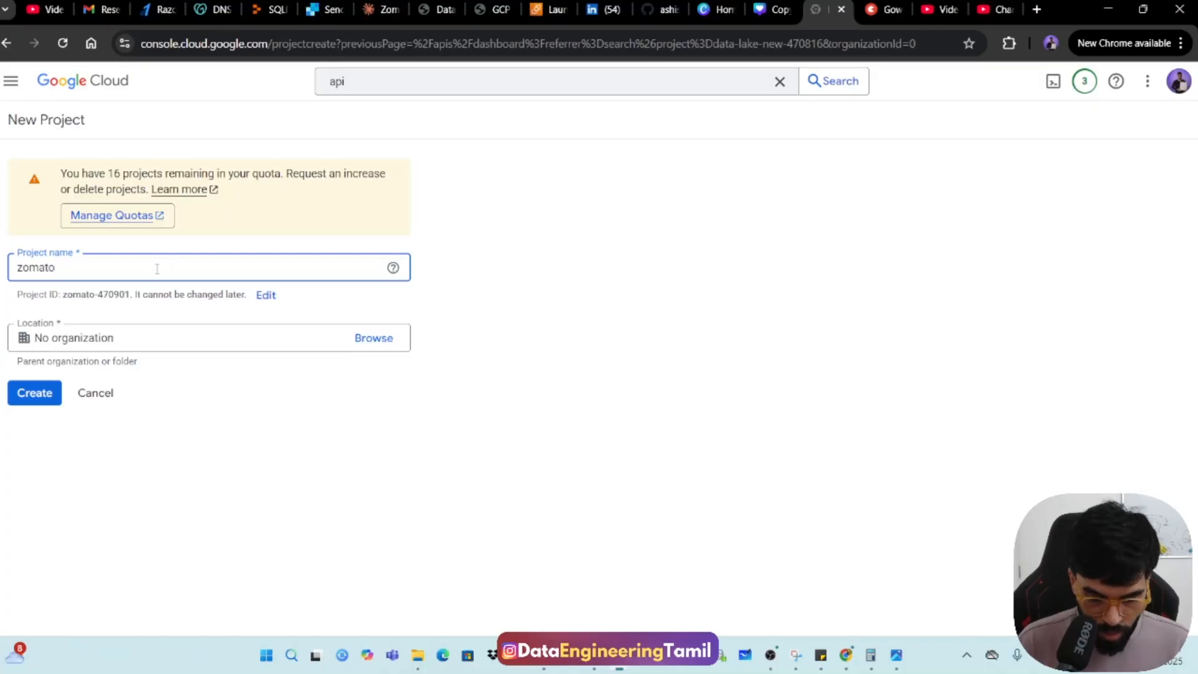
type("-data-la")
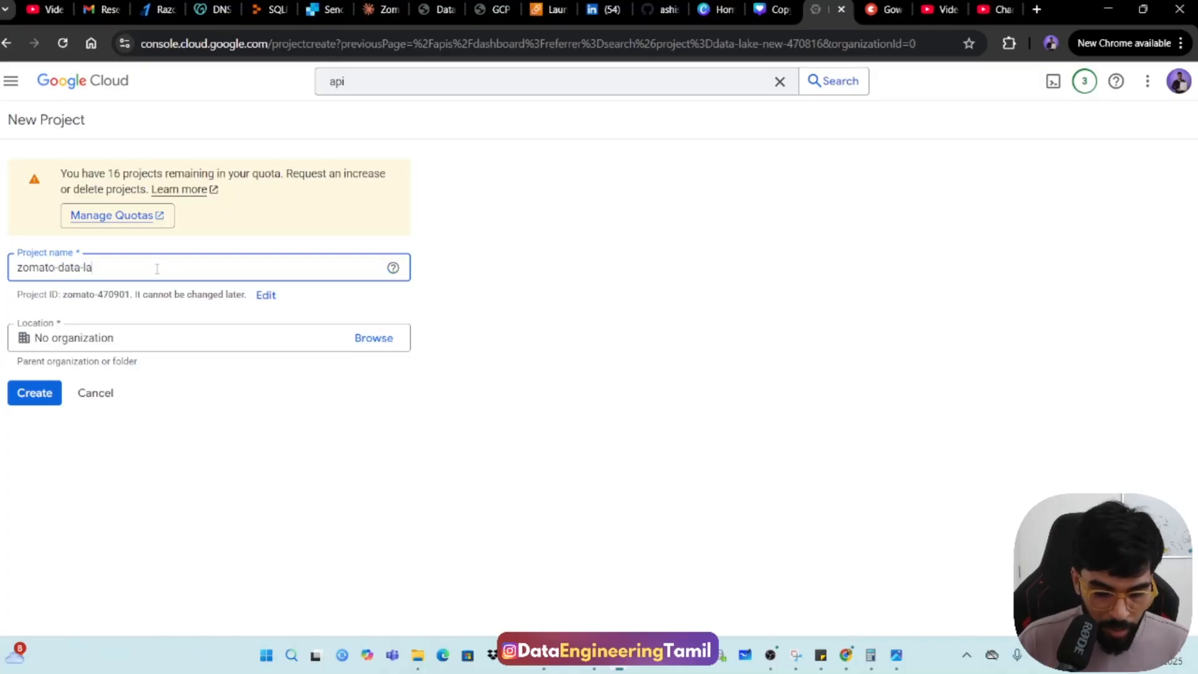
type("ke")
left_click(39, 403)
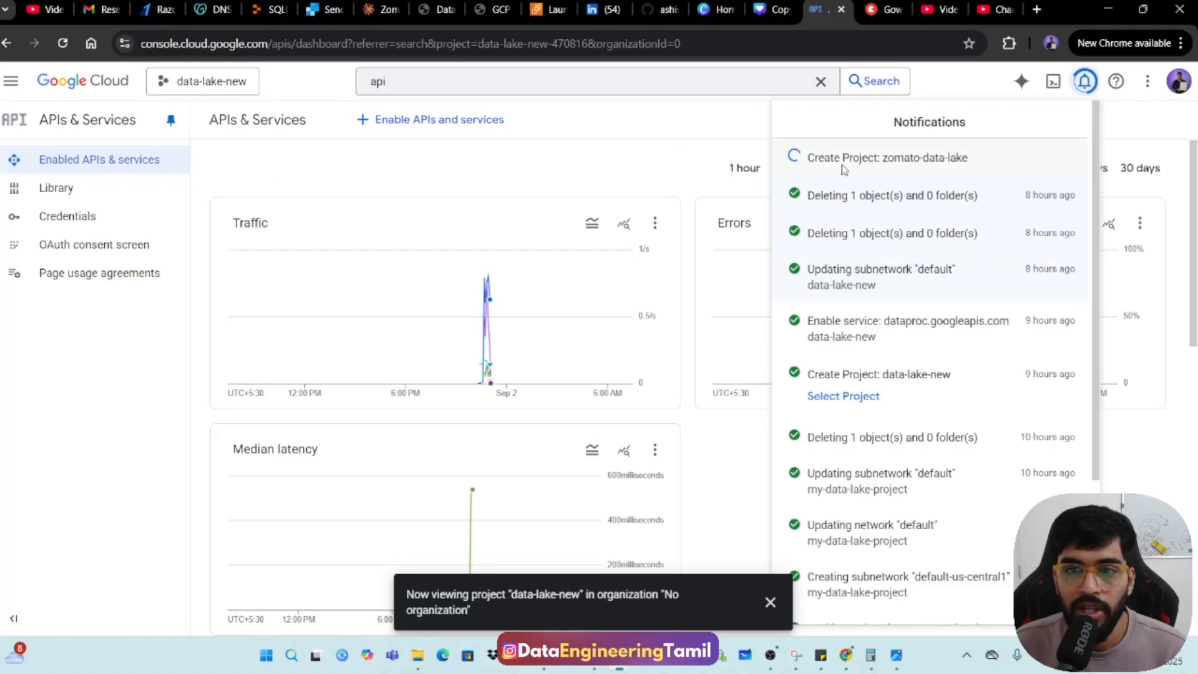
Switch the console from the data-lake-new project to the zomato-data-lake project.
left_click(264, 135)
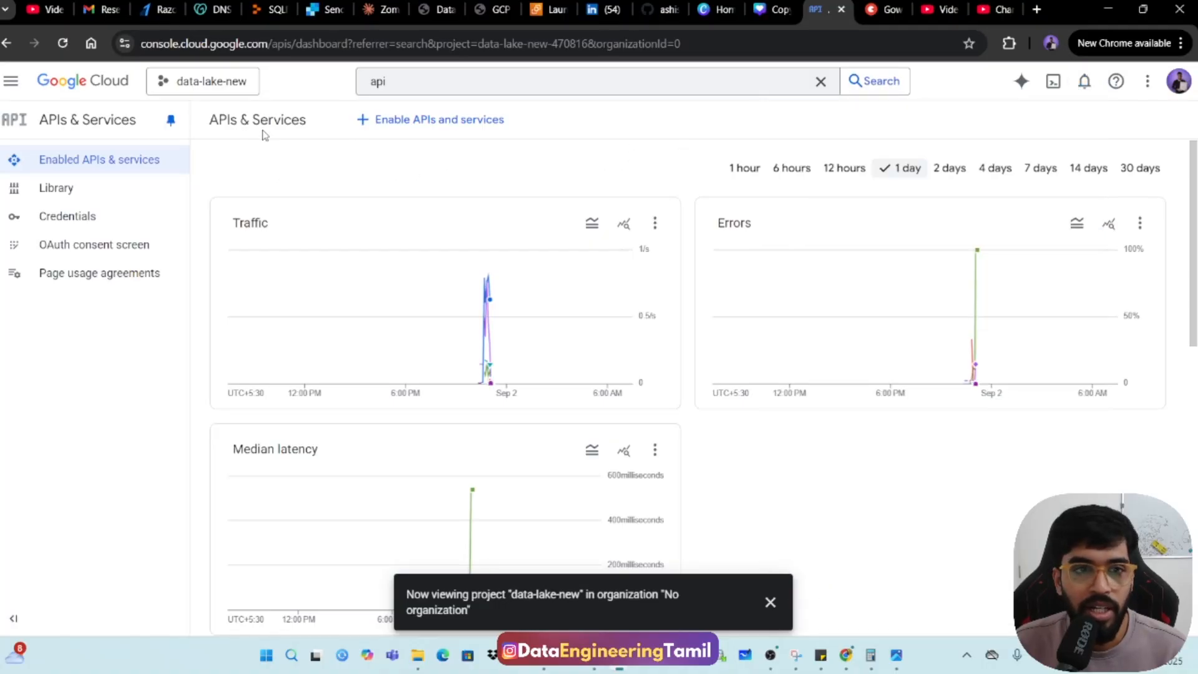
left_click(206, 81)
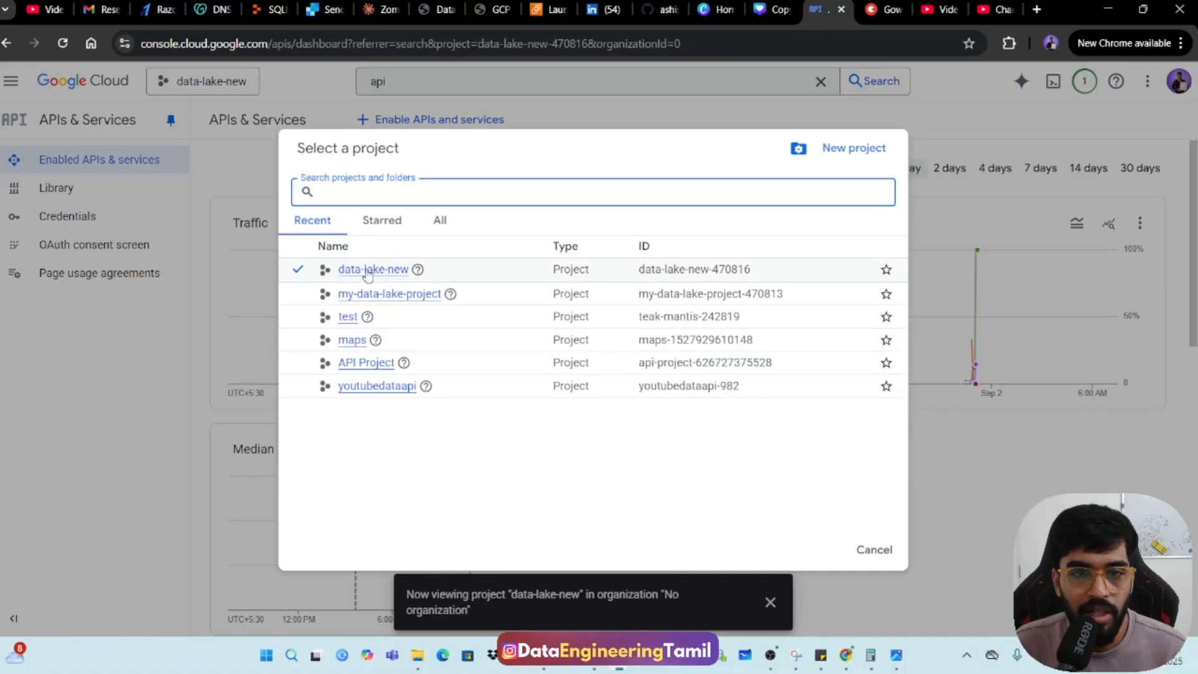
left_click(368, 272)
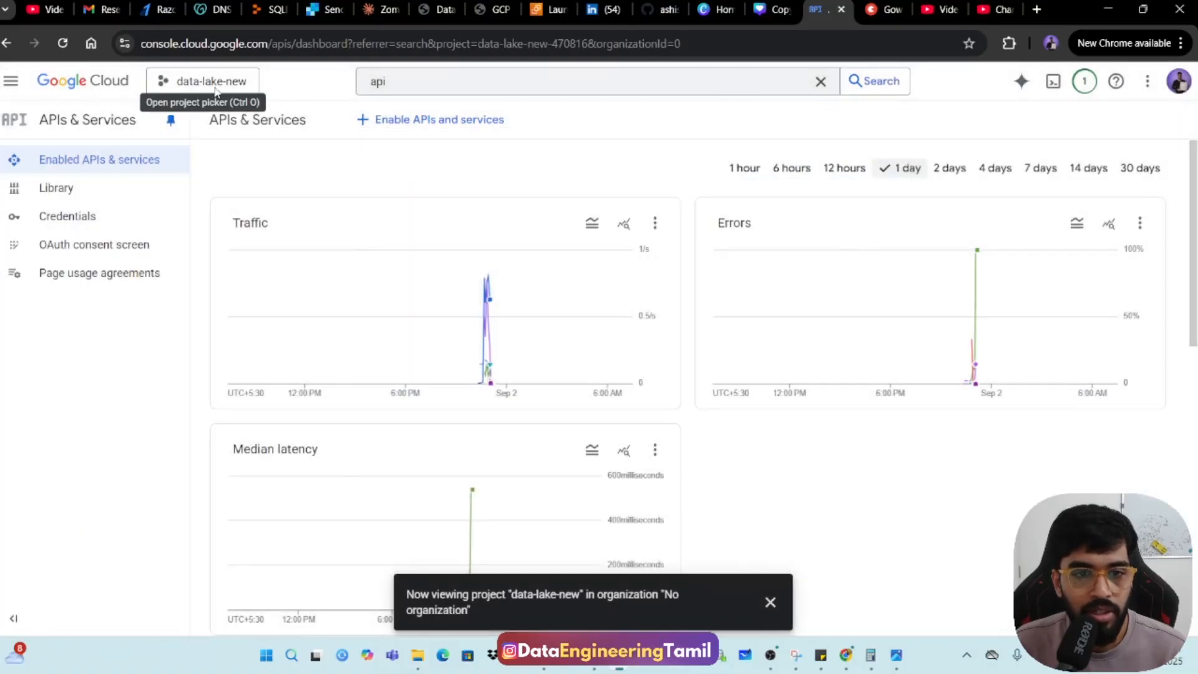
left_click(233, 83)
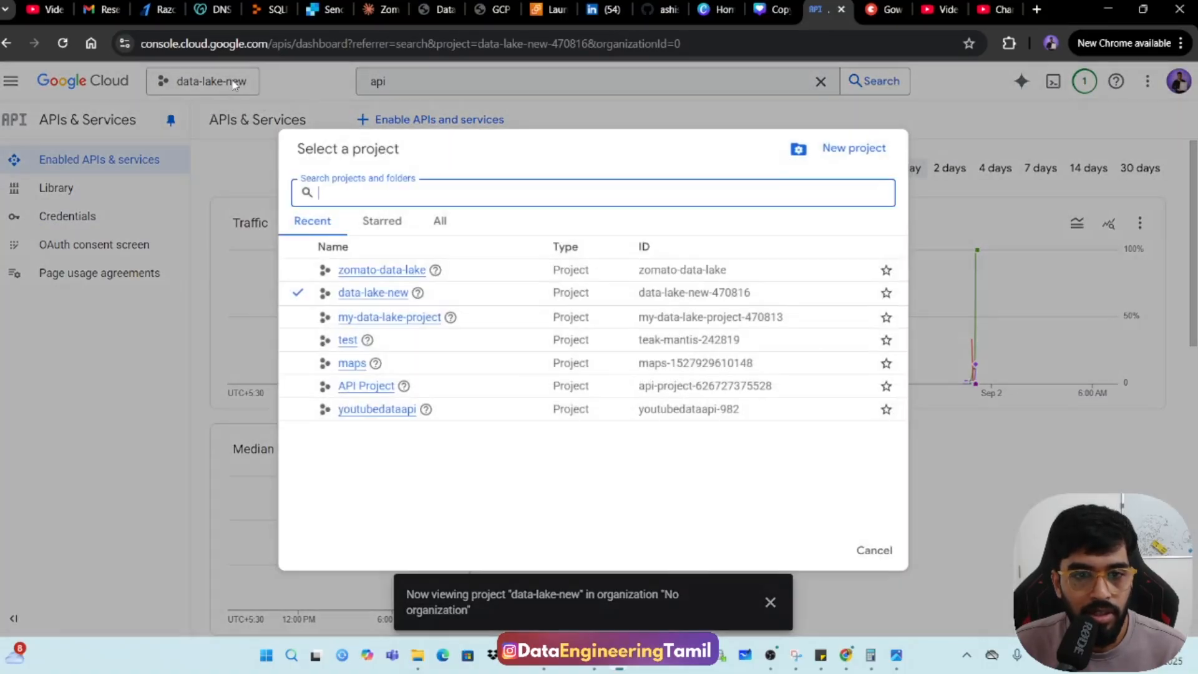
left_click(350, 270)
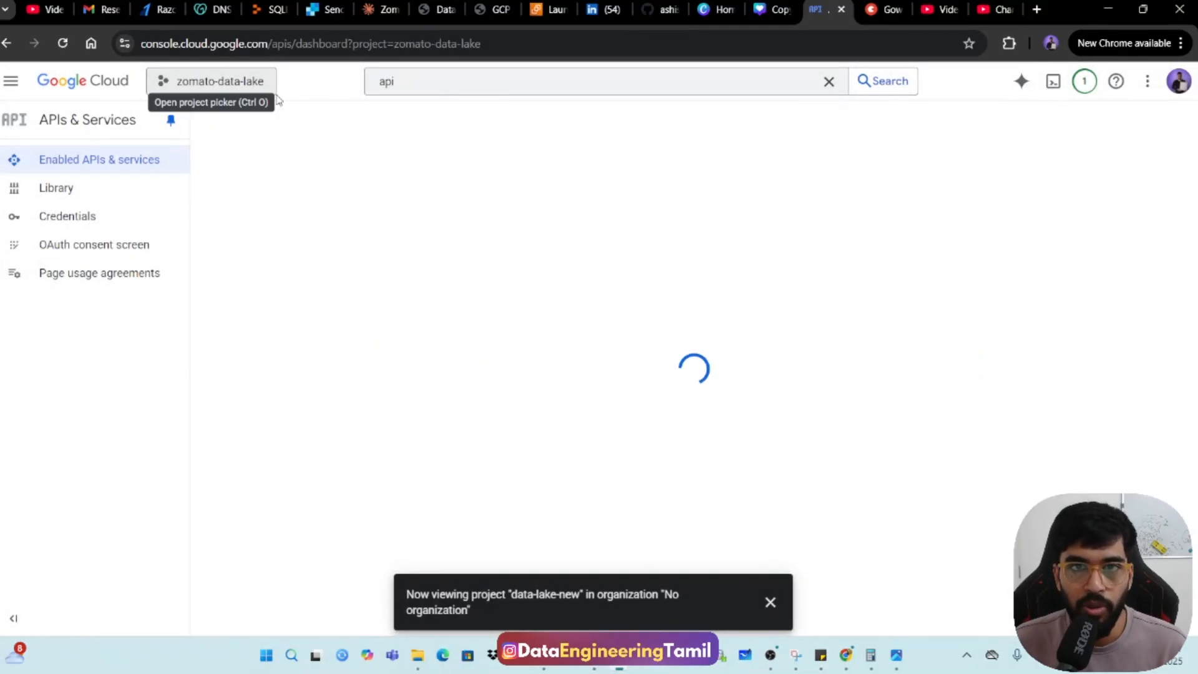
Open the API Library for enabling APIs and services in the zomato-data-lake project, and dismiss the project notification.
left_click(465, 81)
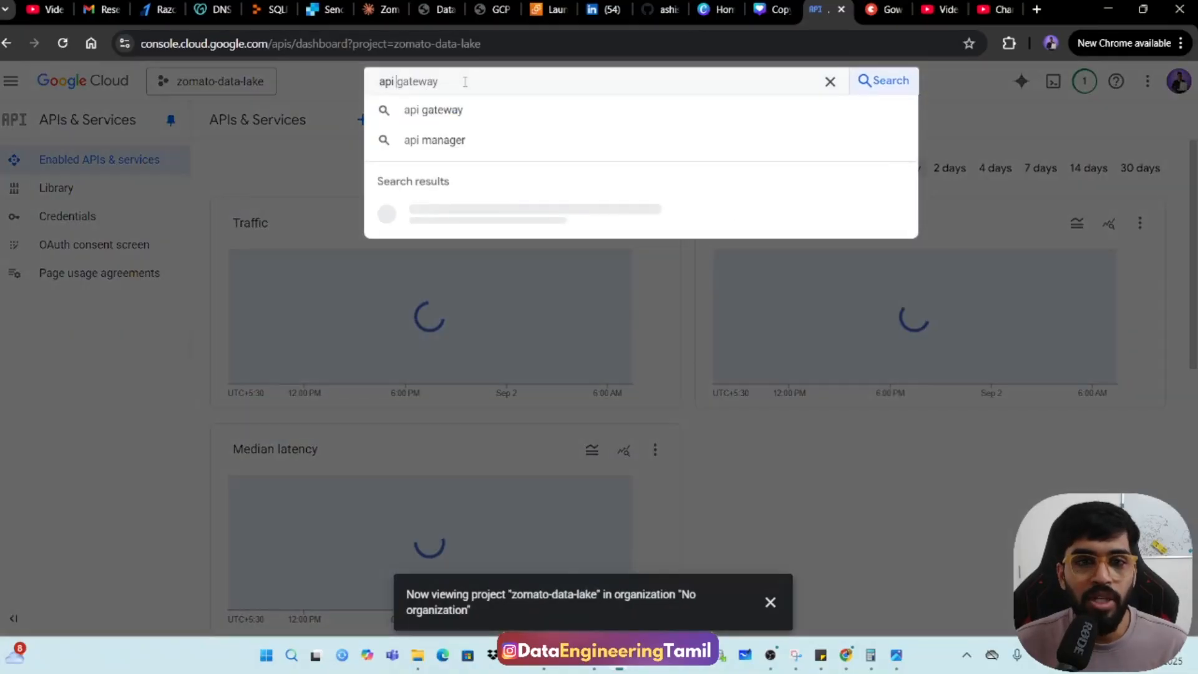
left_click(300, 122)
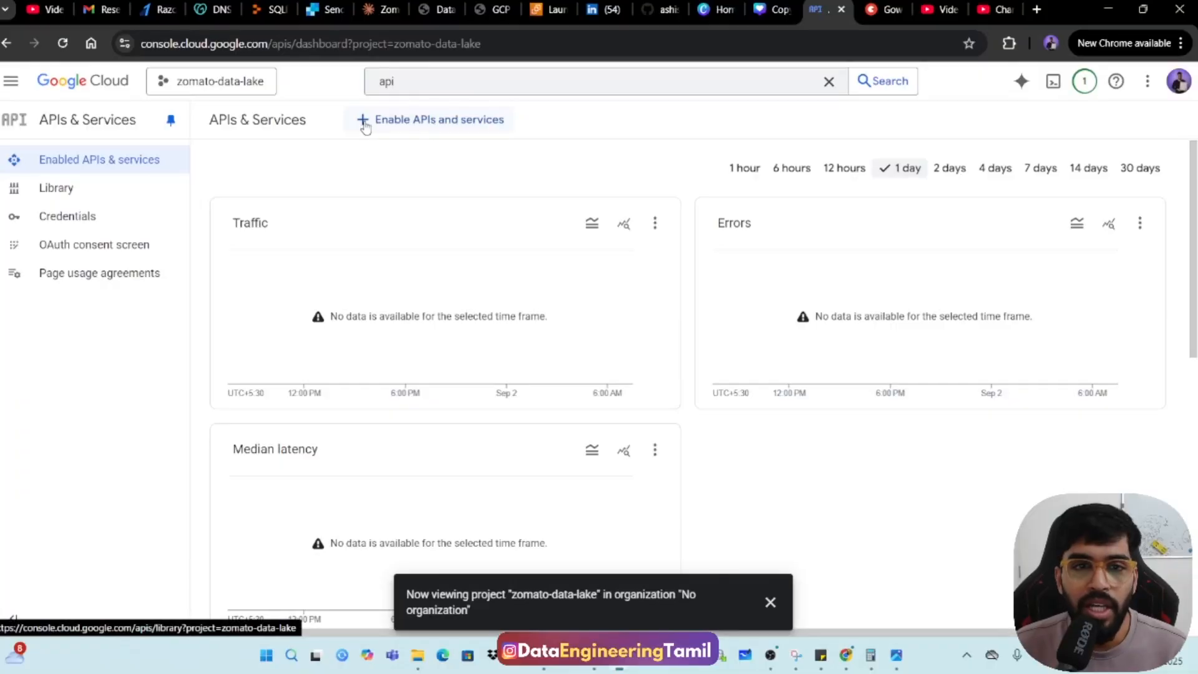
left_click(469, 126)
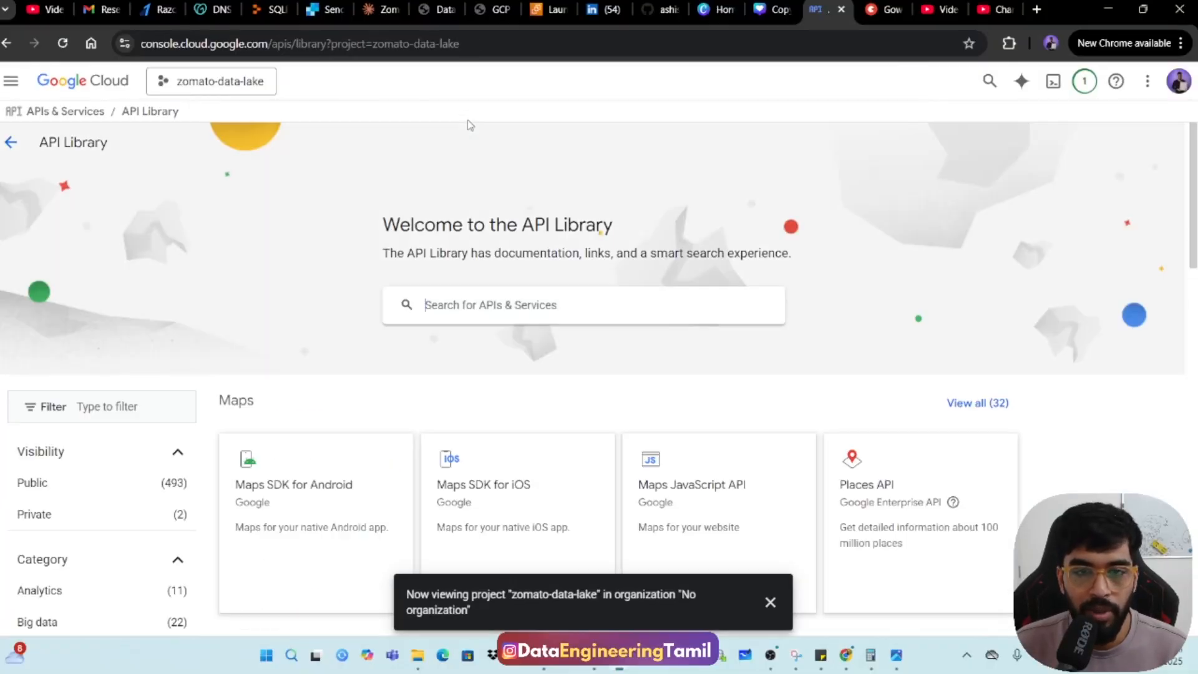
left_click(770, 602)
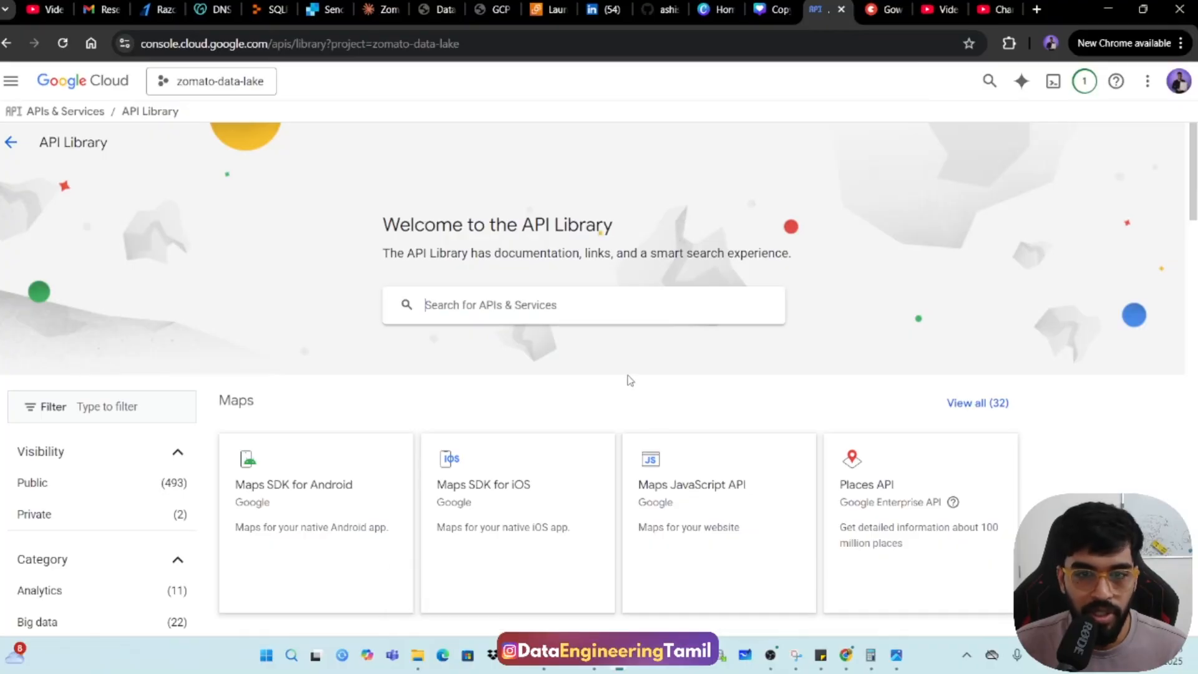
Search the API Library for "google cloud storage", check whether the Cloud Storage API is enabled, and return to the results.
left_click(613, 311)
type("goo")
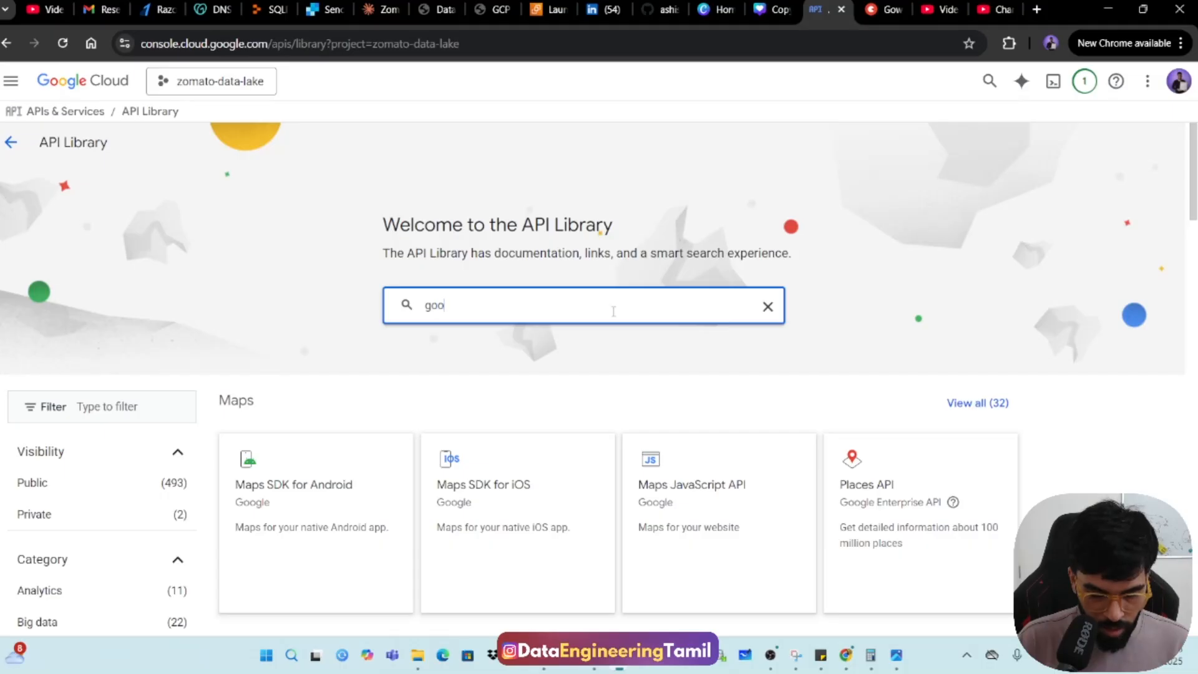
type("gle cloud storage")
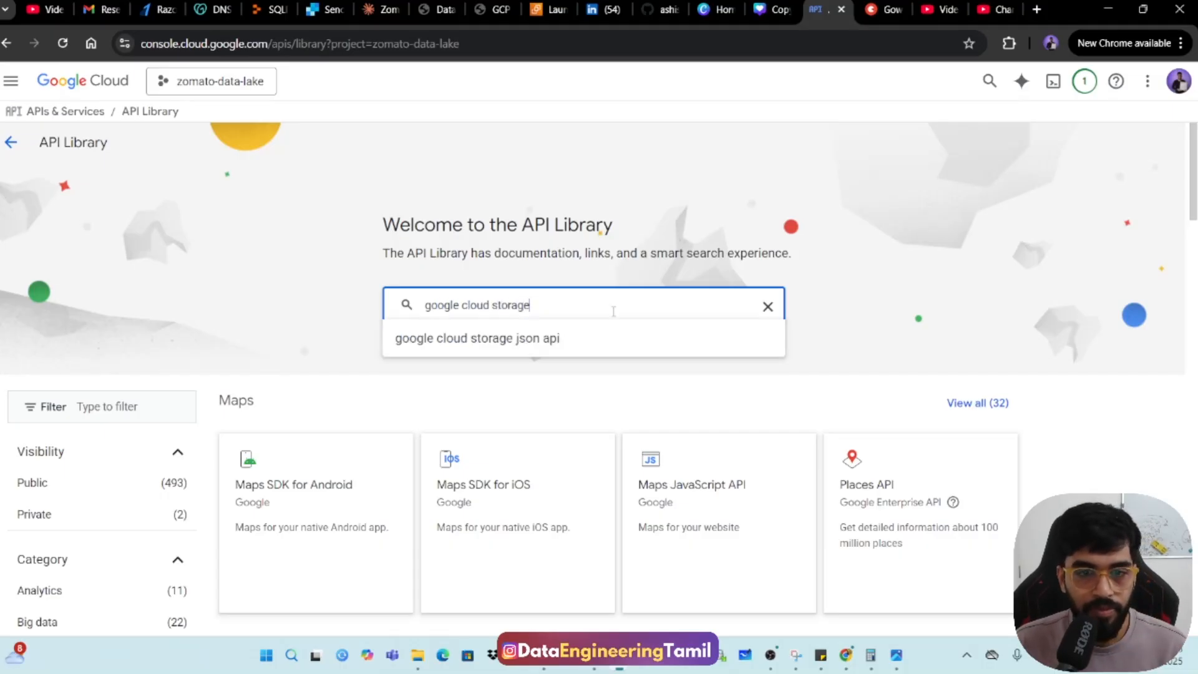
key("Return")
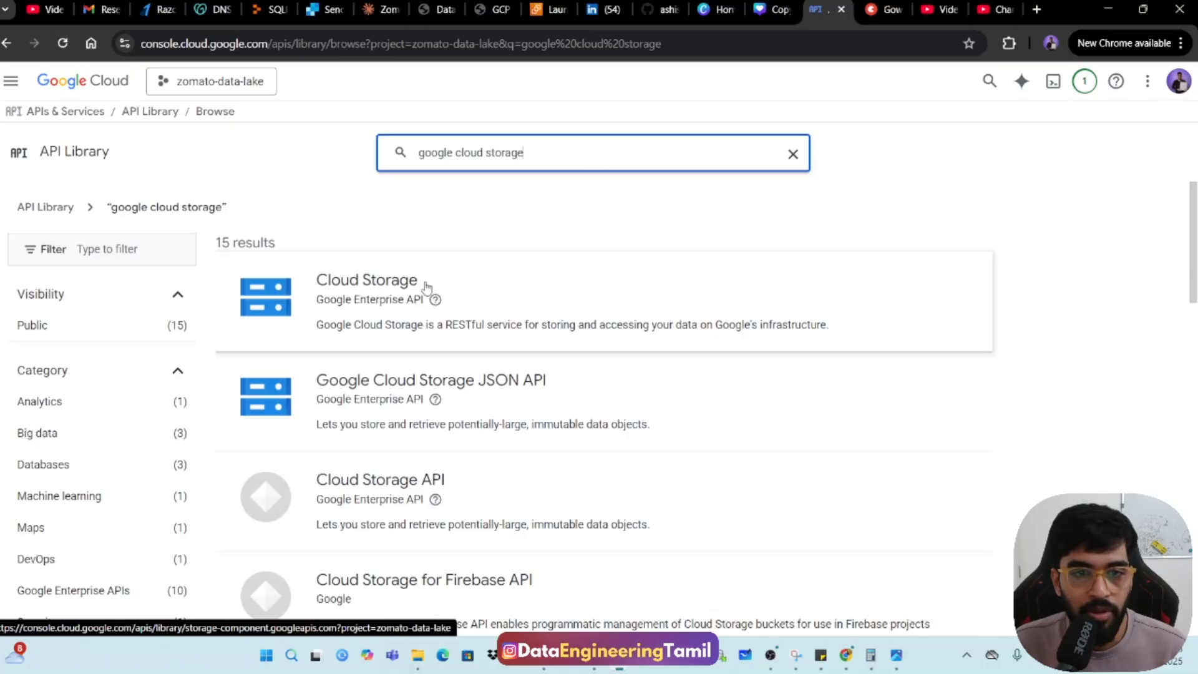
left_click(375, 312)
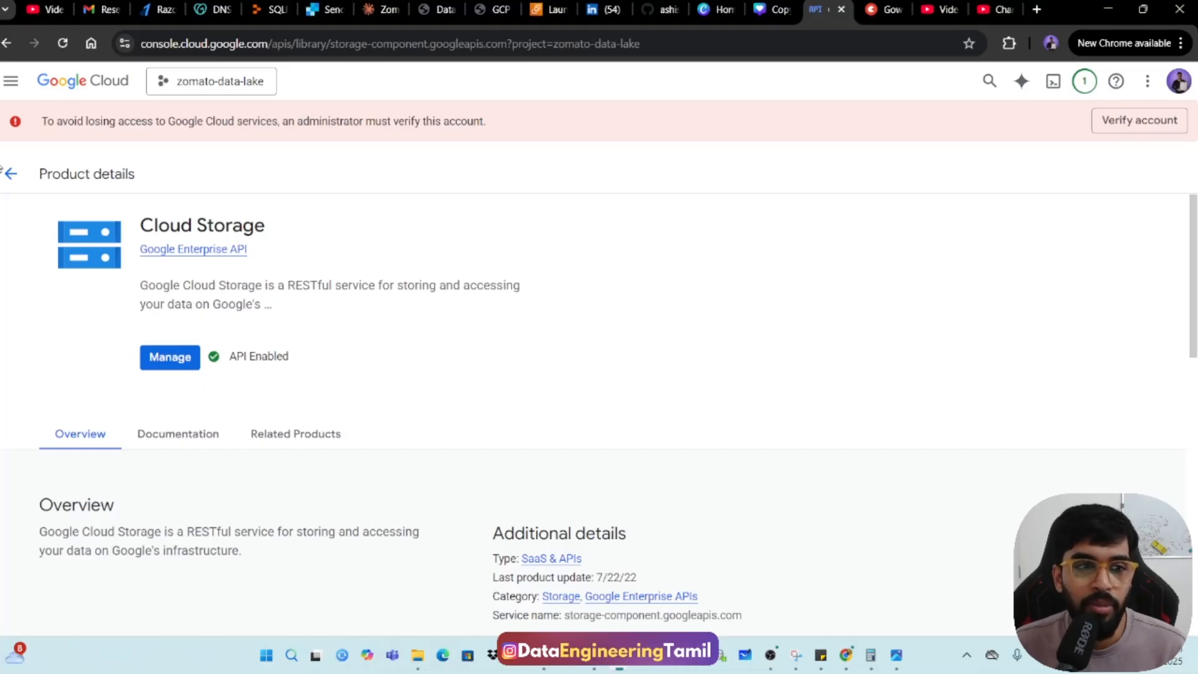
left_click(10, 175)
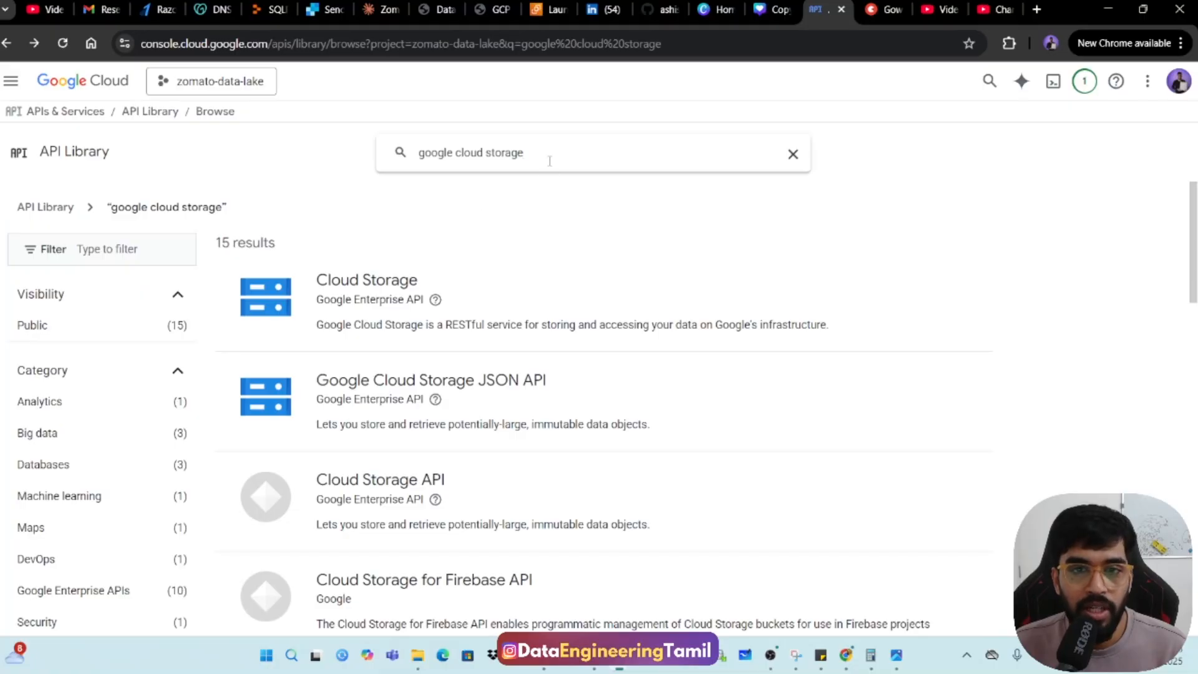
Find the Cloud Dataproc API by searching for "dataproc", enable it for the project, and return to the results.
left_click_drag(517, 153, 393, 162)
type("dataproc")
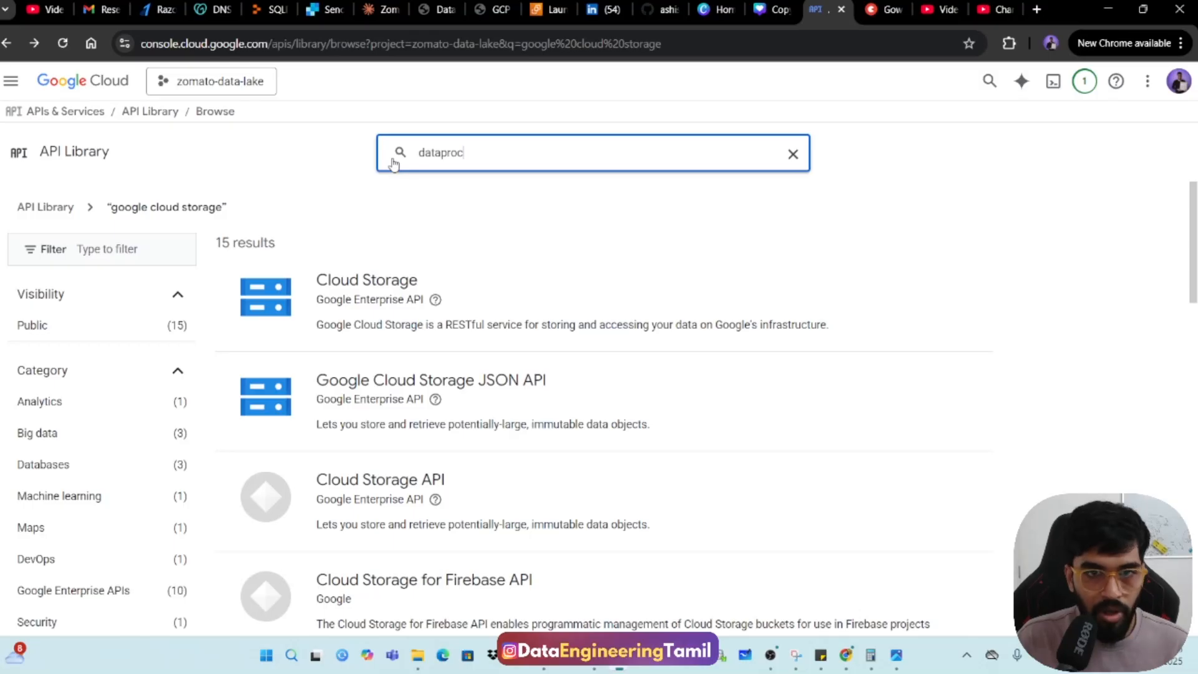
key("Return")
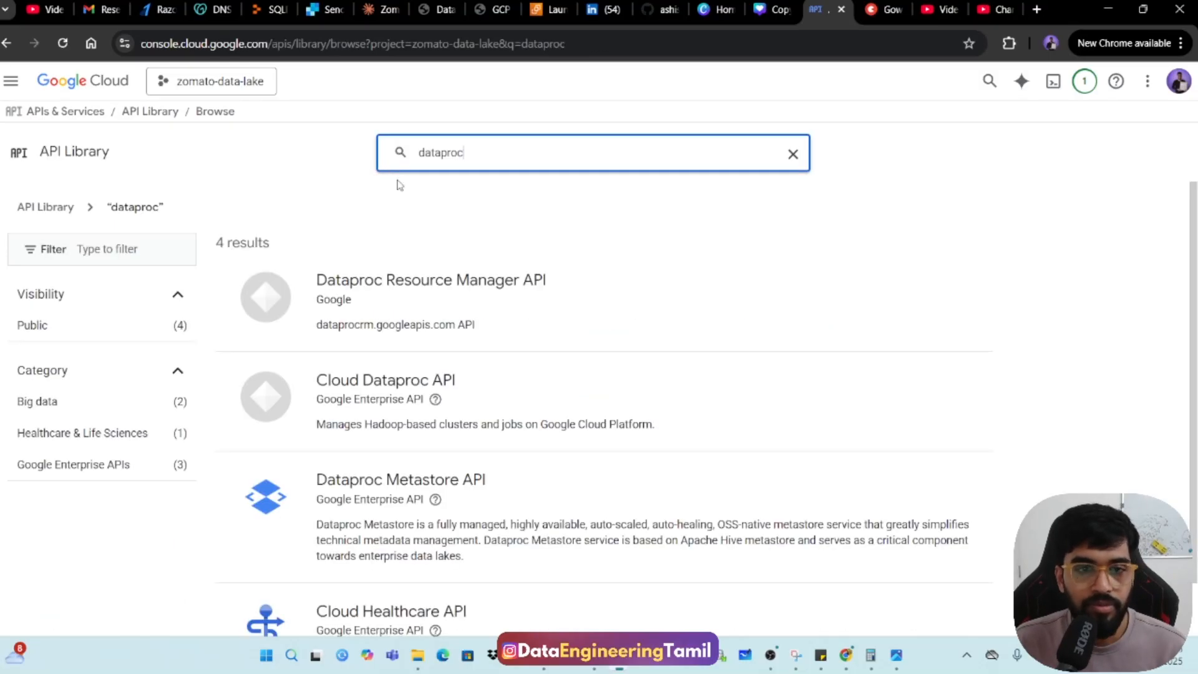
left_click(436, 391)
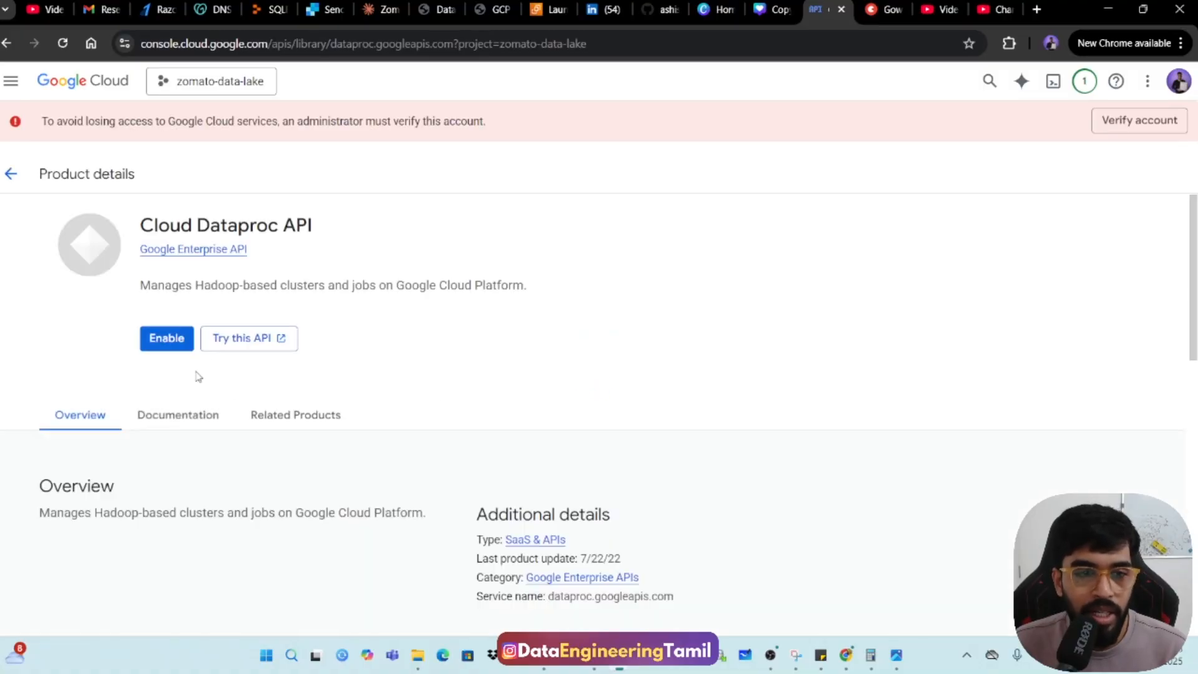
left_click(166, 344)
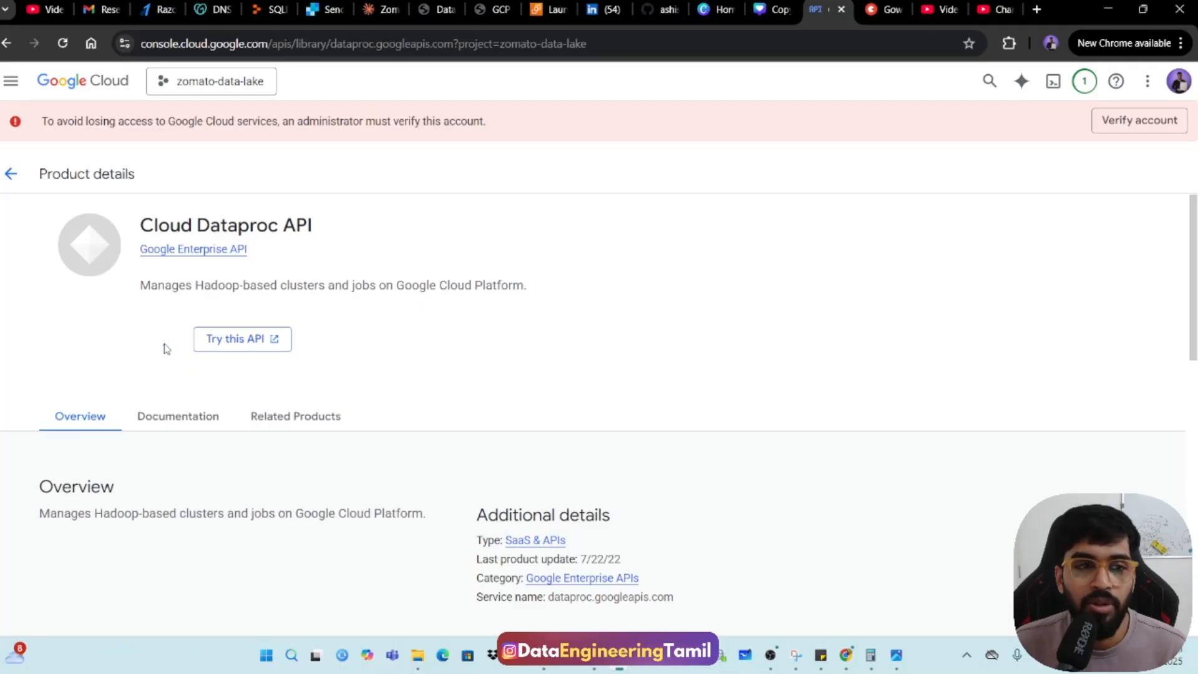
left_click(1086, 86)
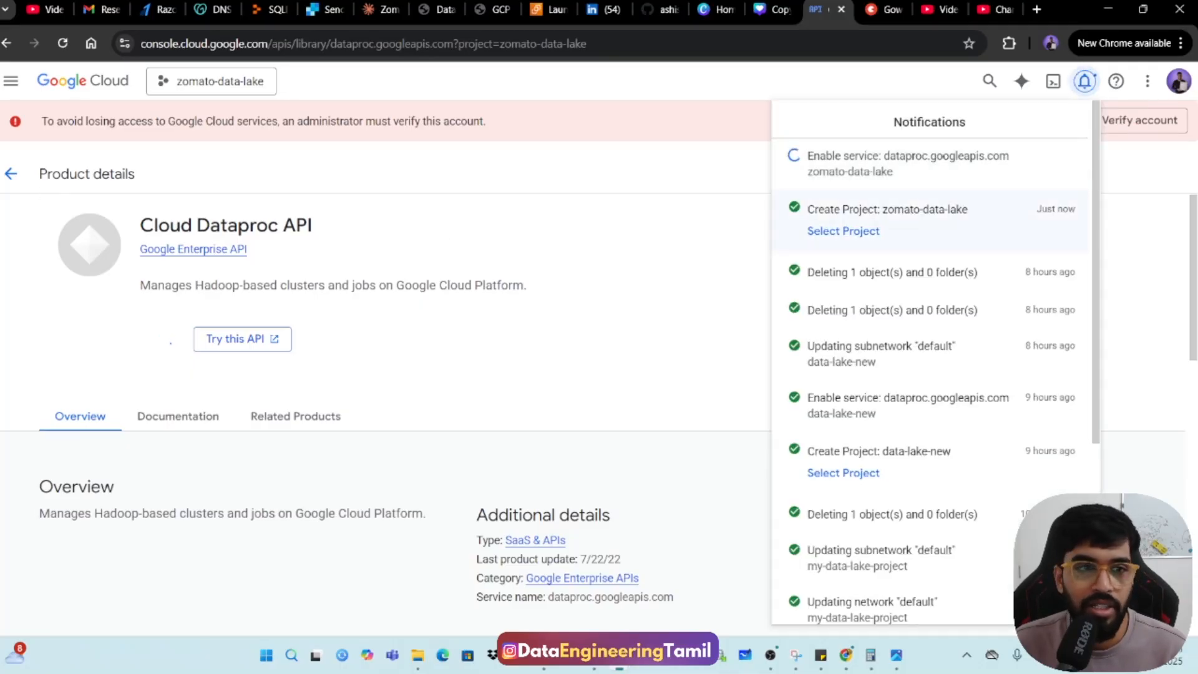
left_click(12, 174)
left_click(11, 174)
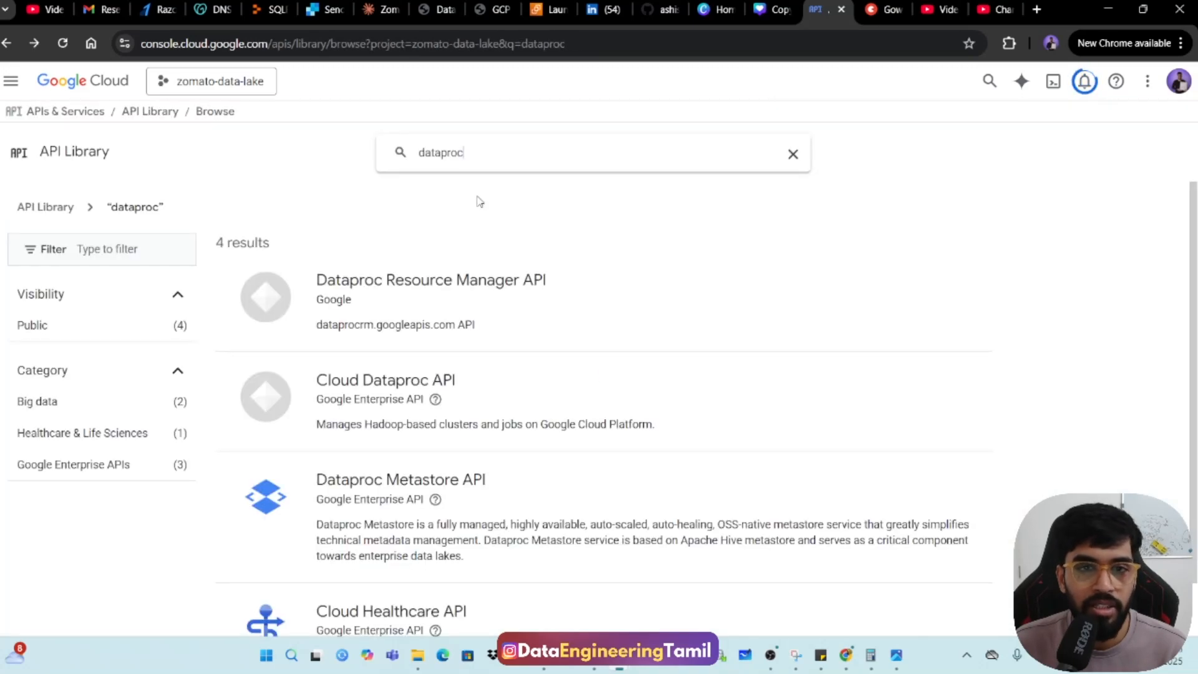
Search the API Library for "bigquery", check whether the BigQuery API is enabled, and return to the results.
left_click_drag(484, 157, 383, 153)
type("bigquery")
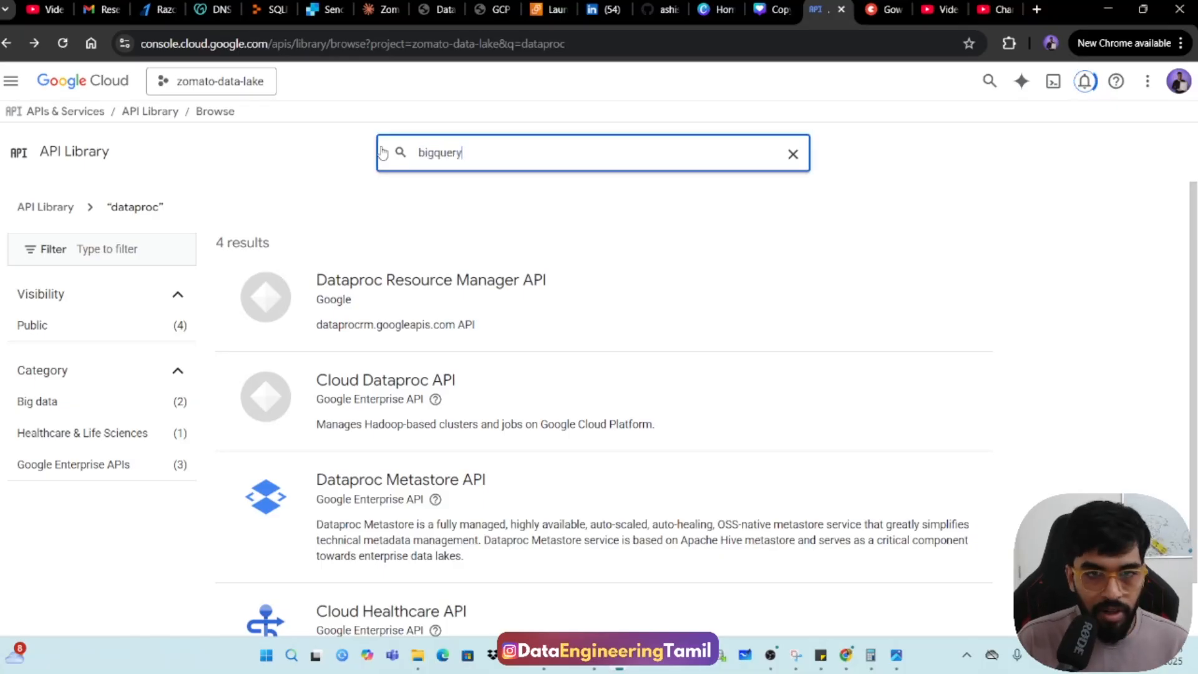
key("Return")
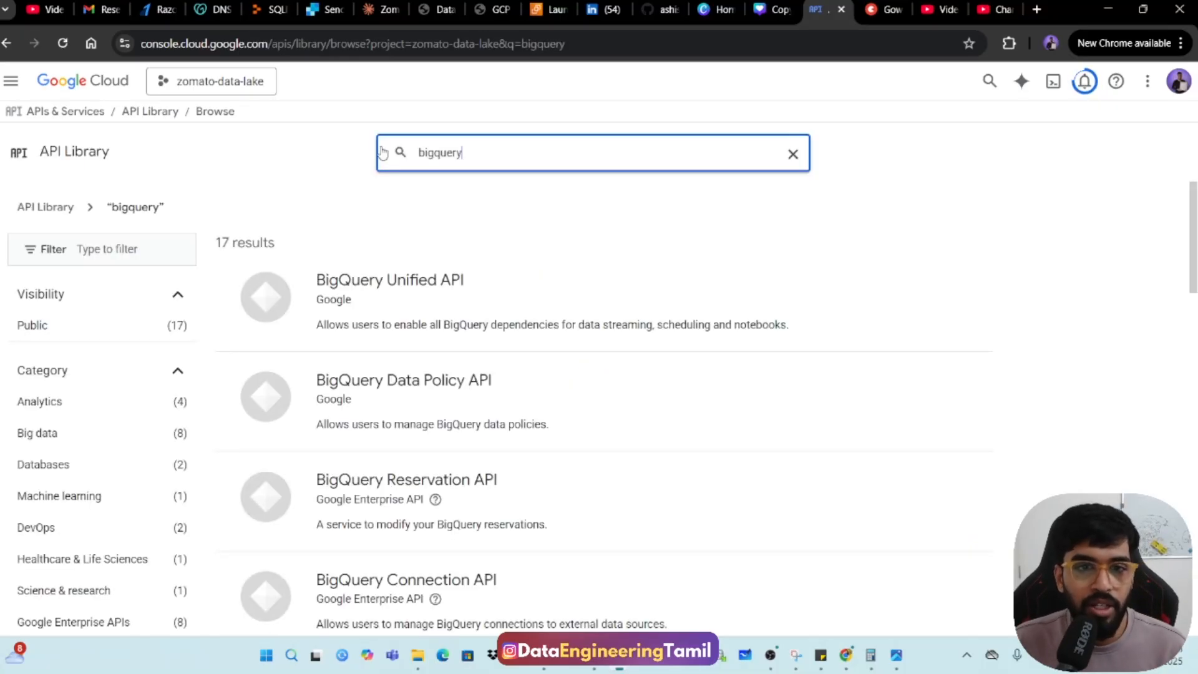
scroll(399, 328, "down", 5)
scroll(403, 328, "down", 4)
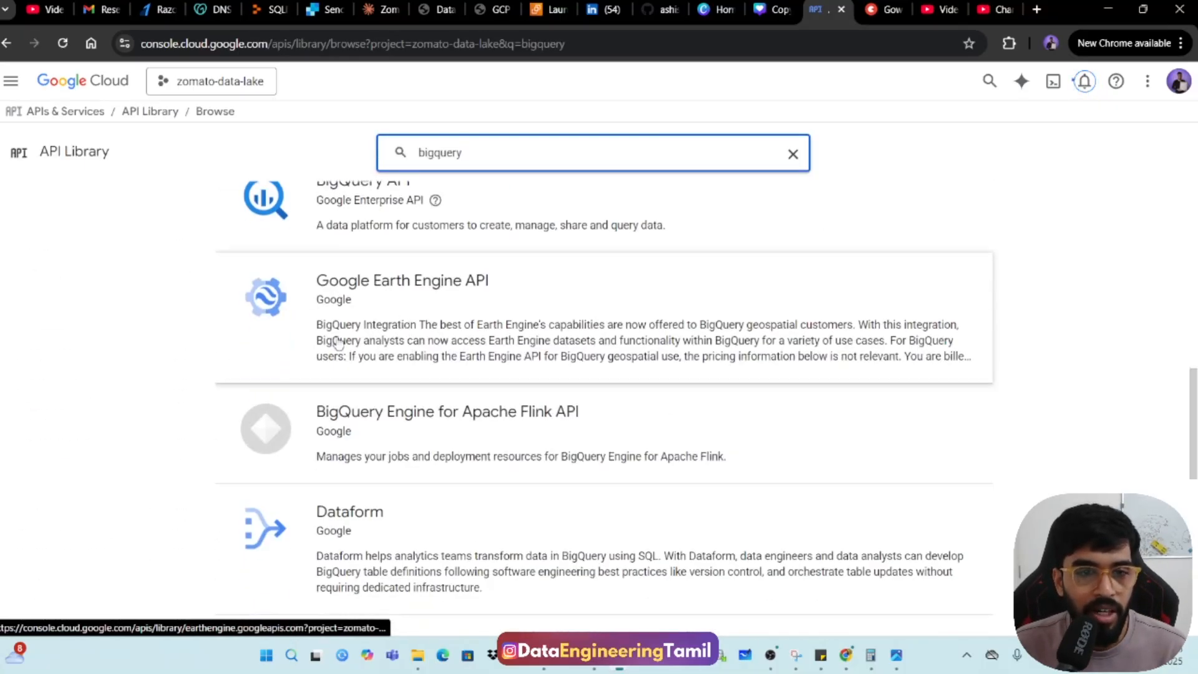
scroll(315, 365, "up", 3)
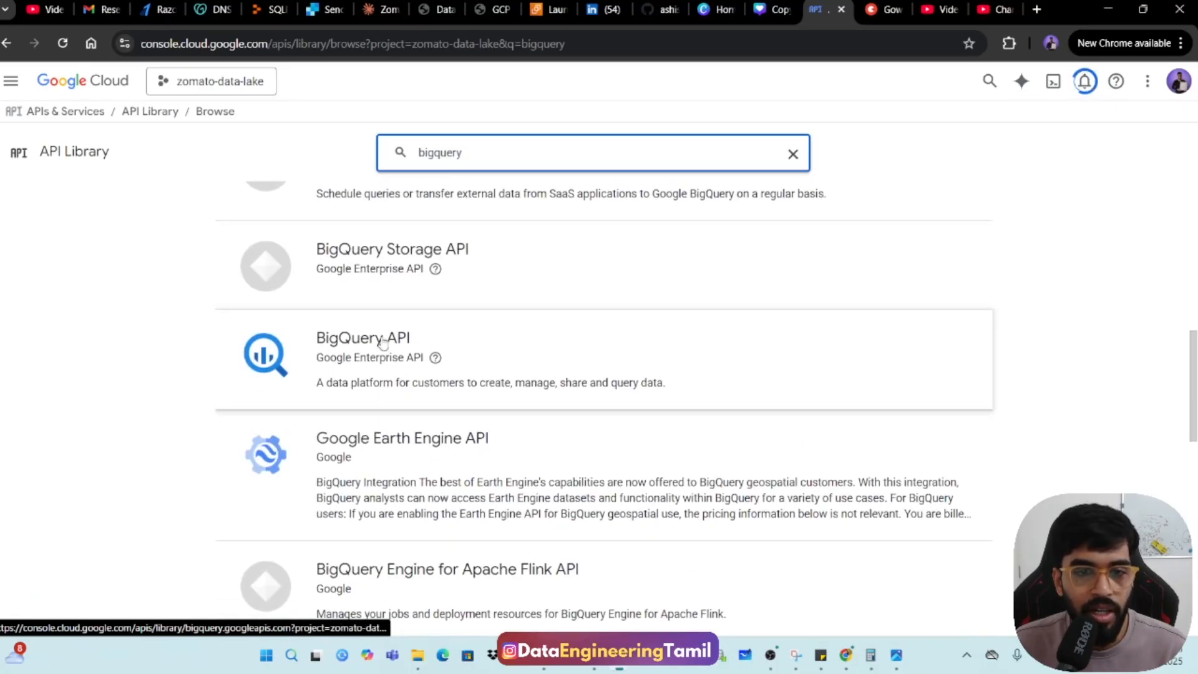
left_click(380, 340)
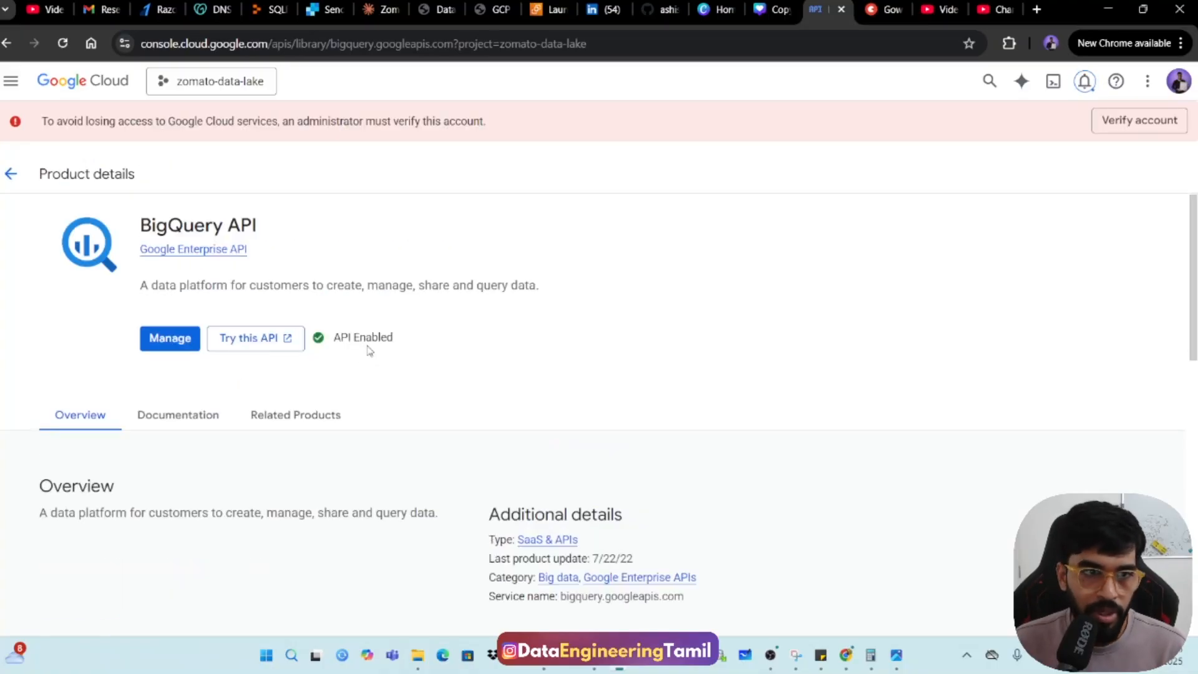
left_click(12, 174)
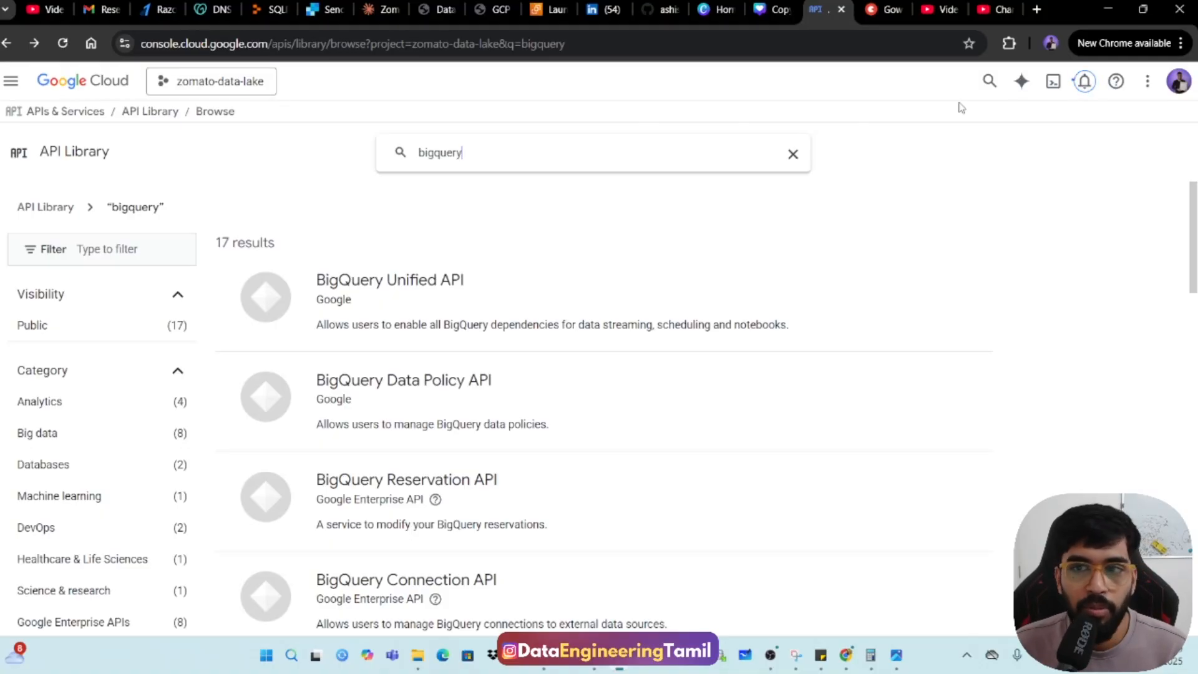
Find Cloud Storage by searching the console for "cloud storage", open it, and start creating a bucket.
left_click(999, 88)
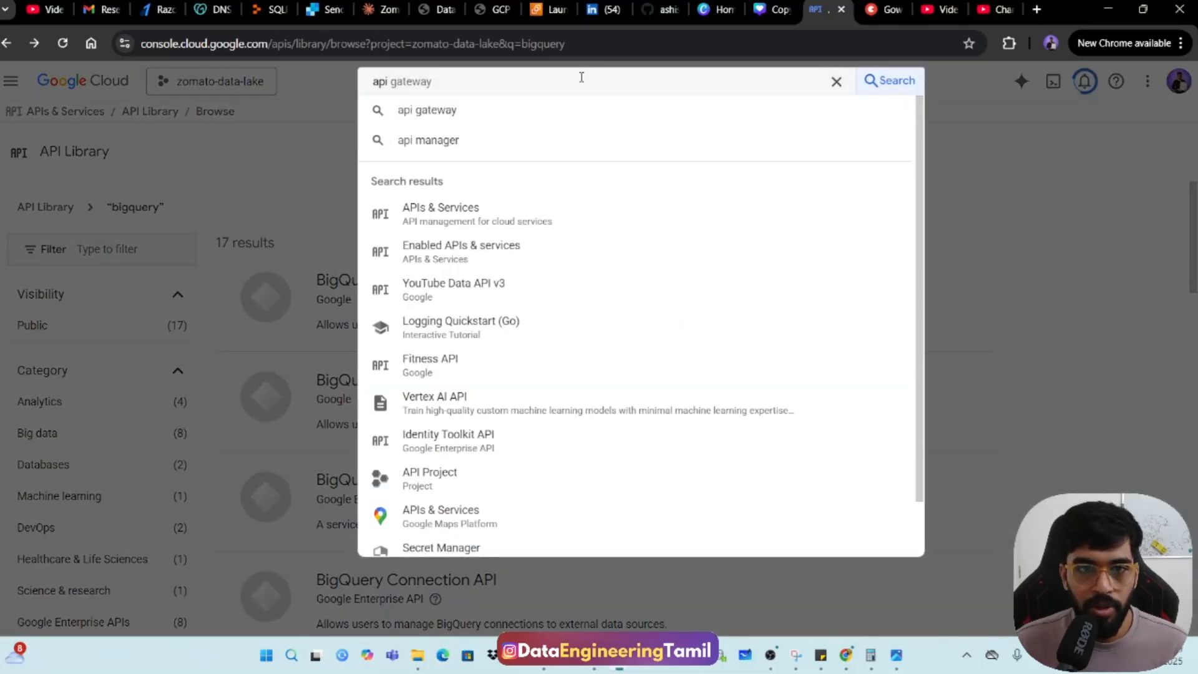
type("acloud")
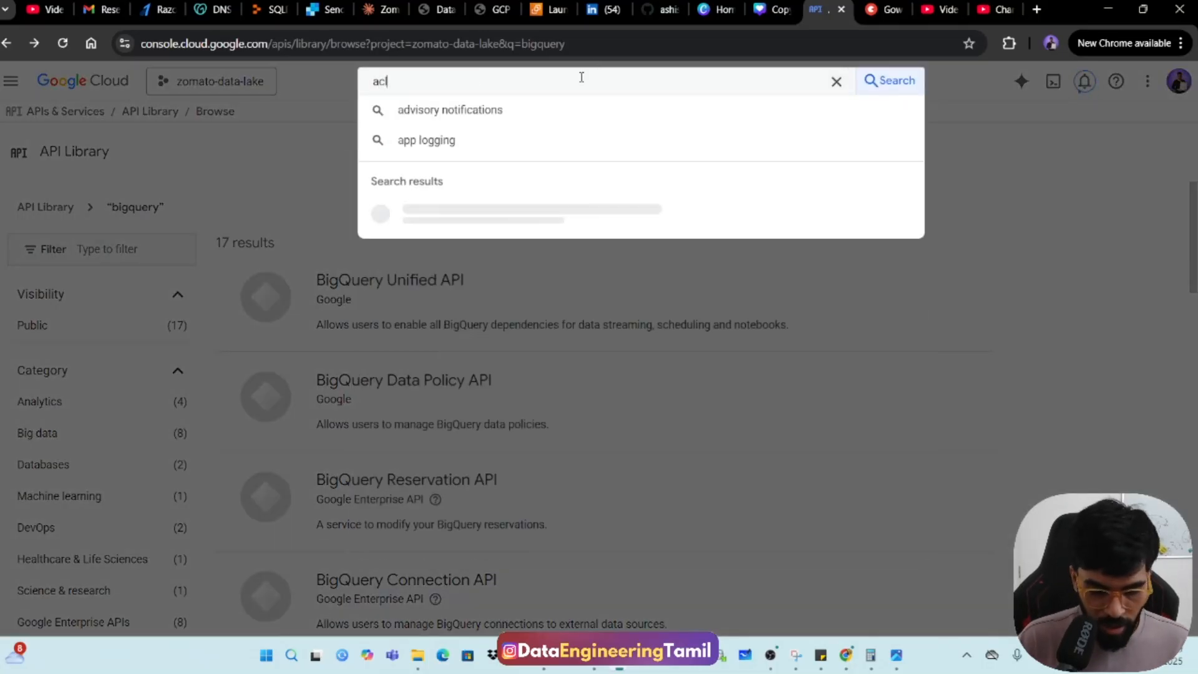
key("BackSpace")
key("BackSpace")
key("BackSpace")
key("BackSpace")
key("BackSpace")
key("BackSpace")
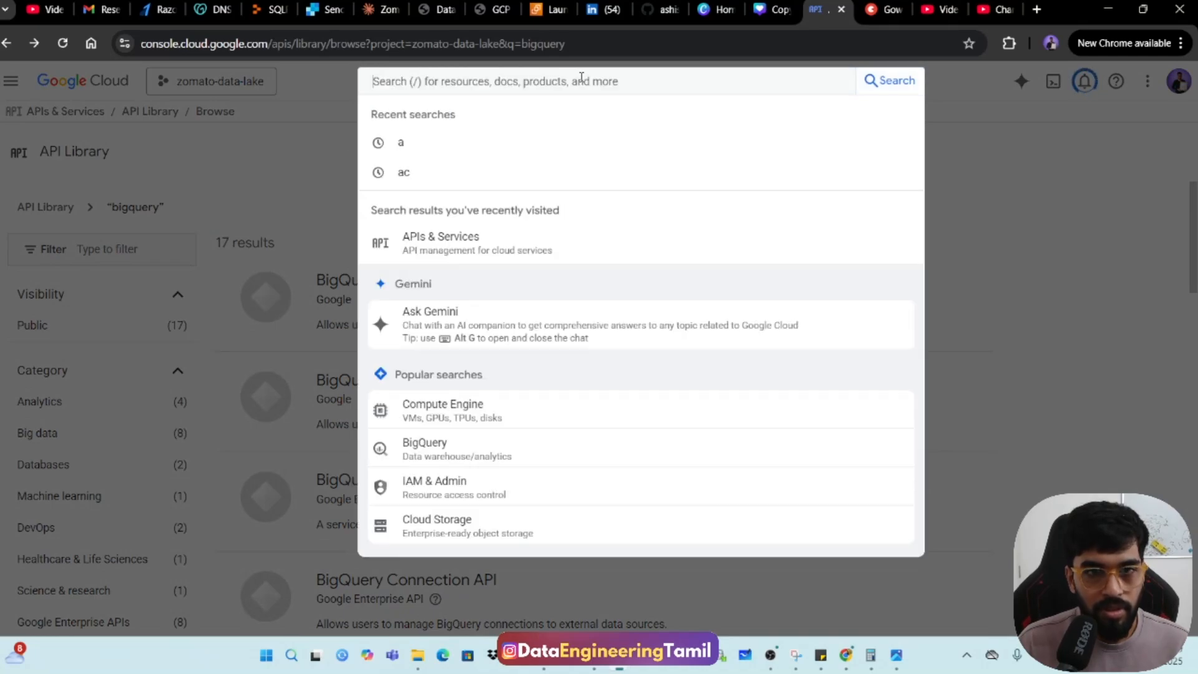
type("cloud st")
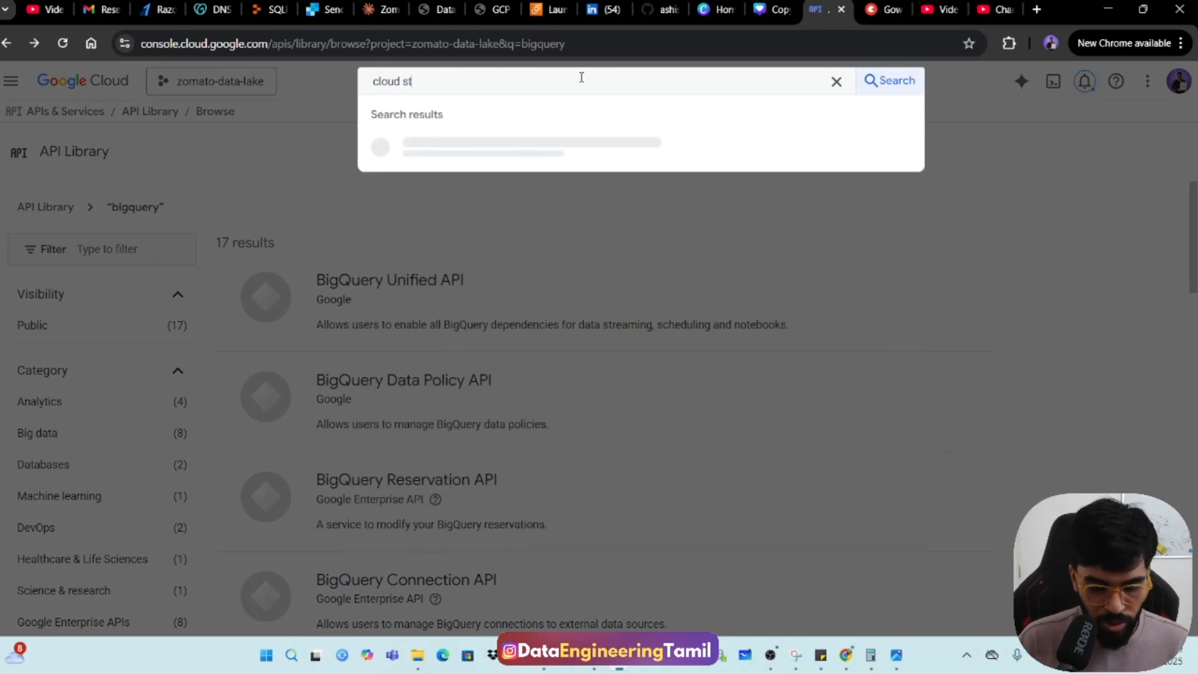
type("orage")
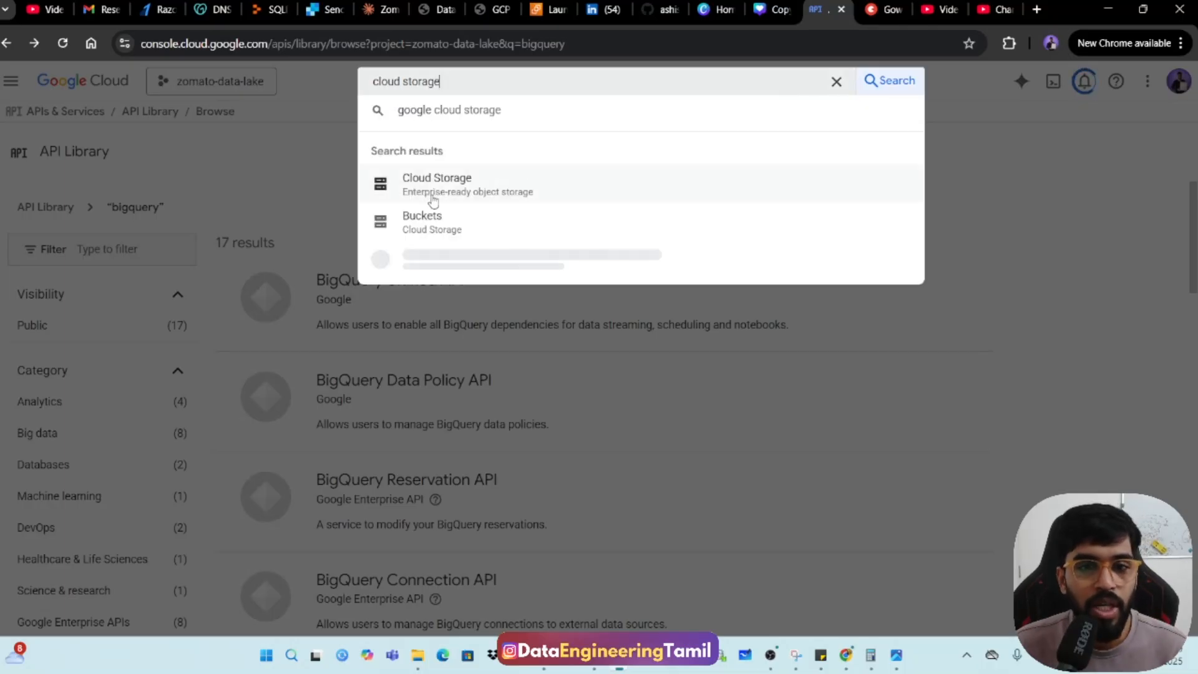
left_click(443, 191)
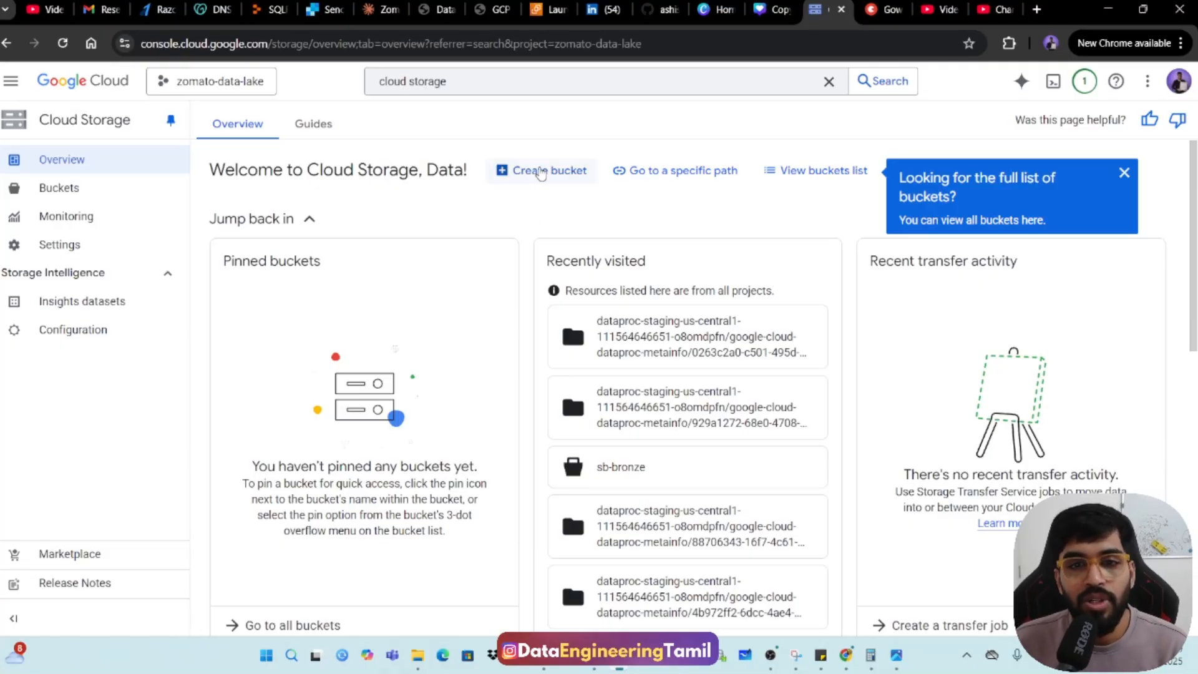
left_click(541, 170)
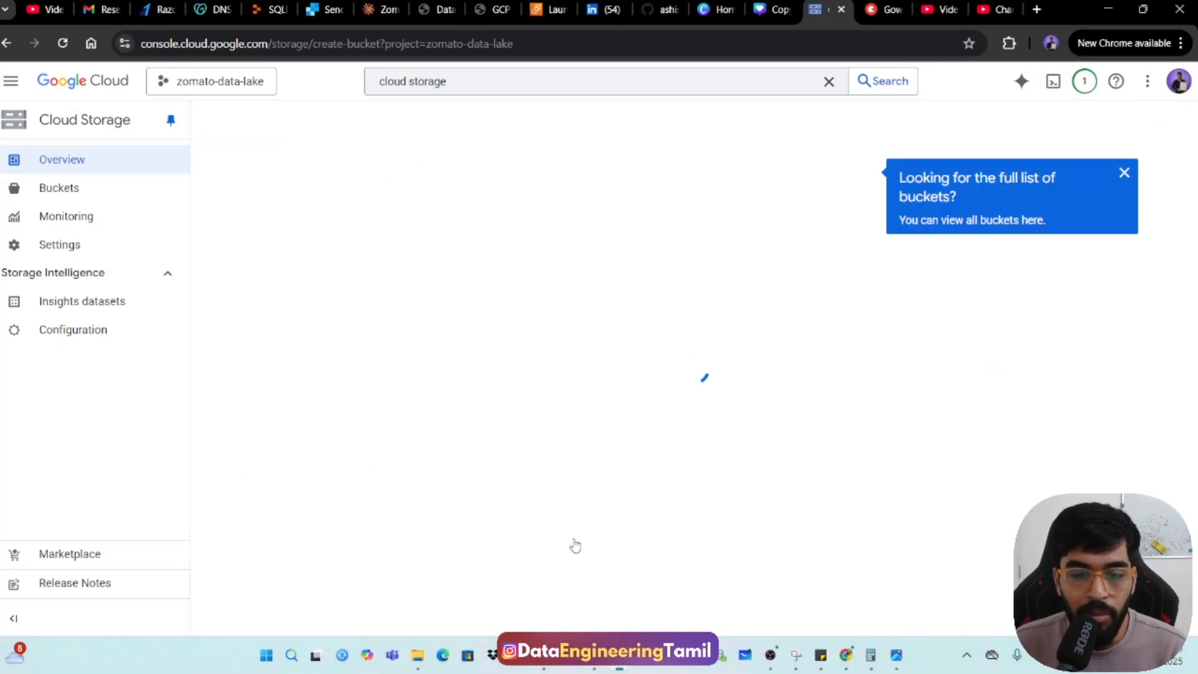
Switch to the Notepad++ notes and rename the three example buckets sb-bronze, sb-silver and sb-gold, aligning the Gold row's region.
left_click(544, 655)
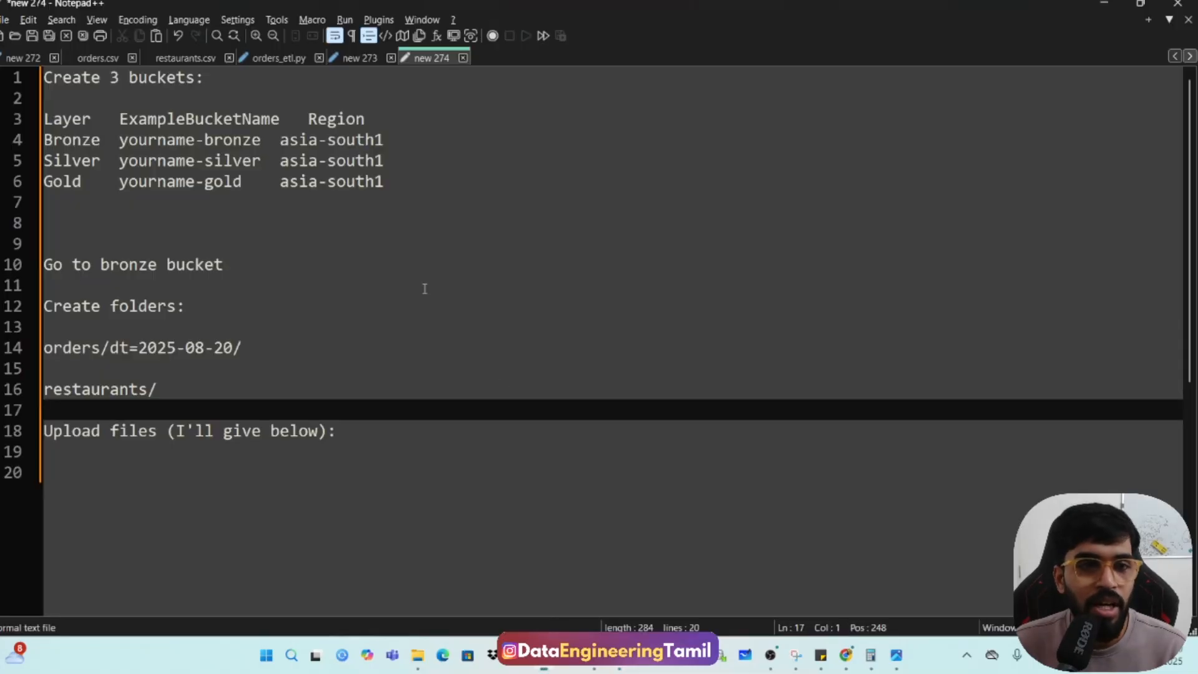
double_click(76, 143)
double_click(76, 161)
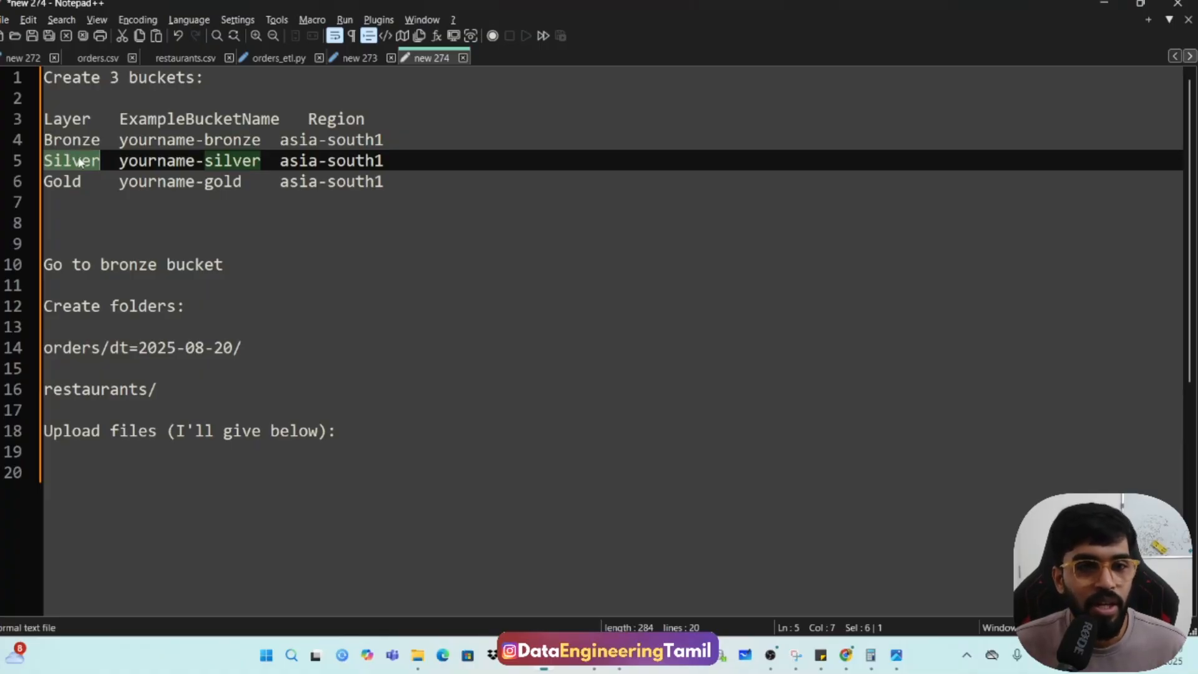
double_click(132, 141)
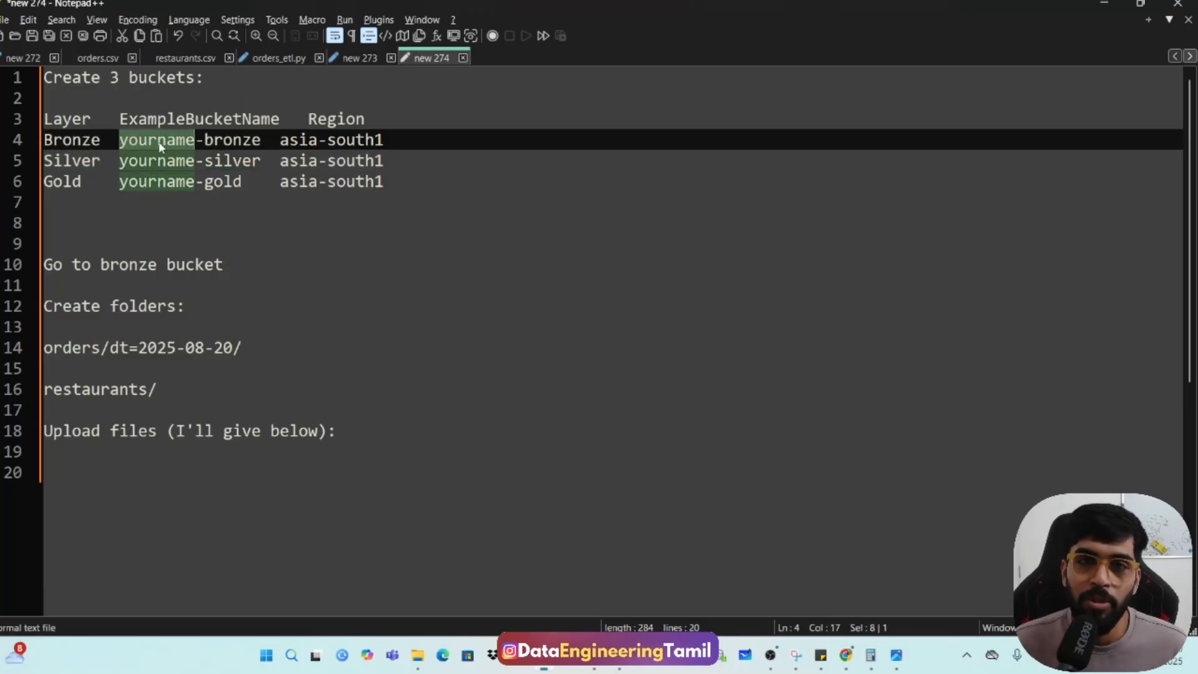
type("sb")
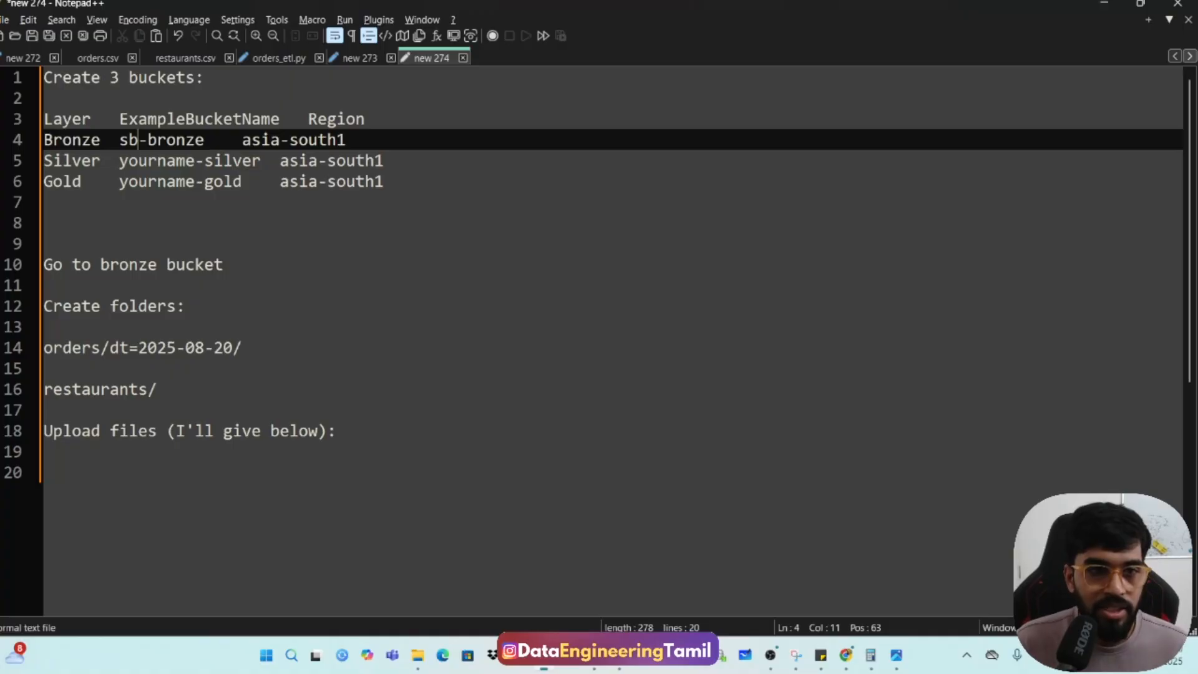
double_click(152, 163)
type("sb")
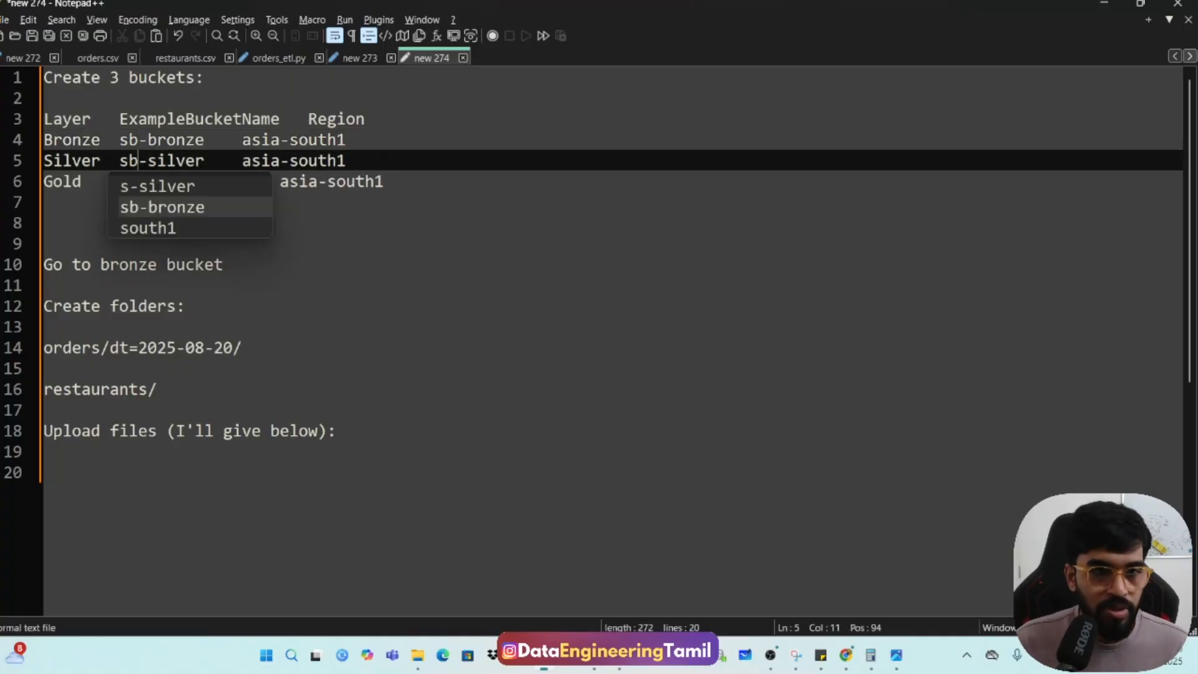
key("Escape")
double_click(149, 182)
type("sb-gold")
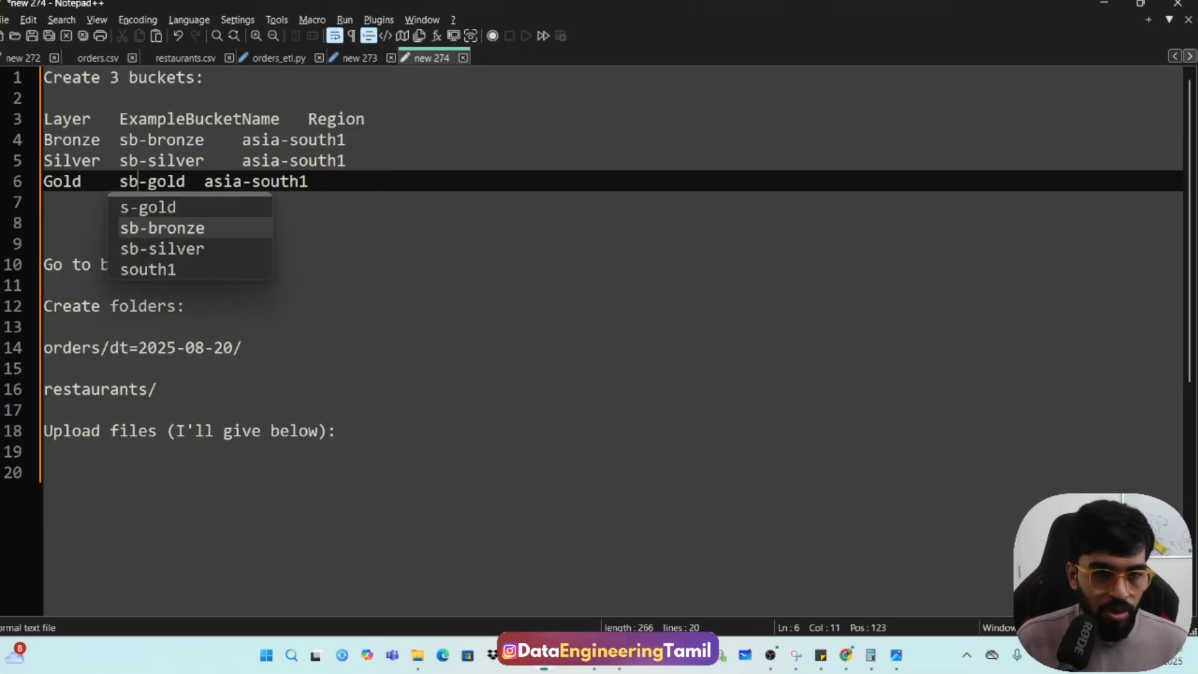
left_click(206, 182)
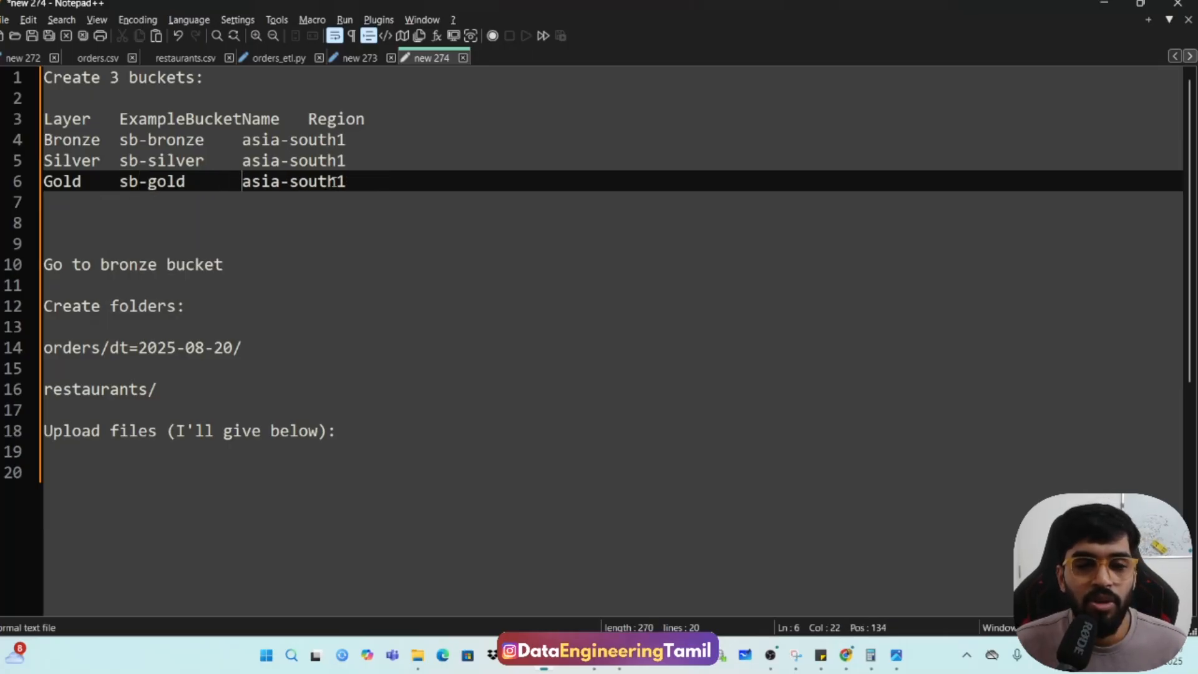
left_click(308, 119)
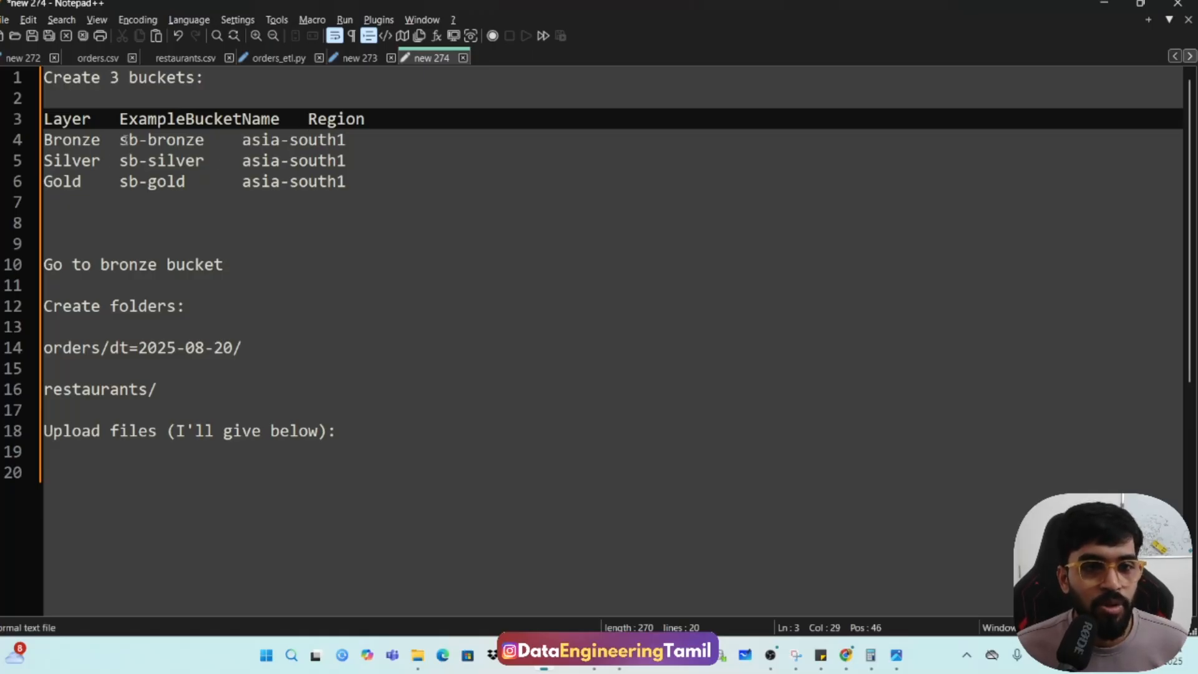
Copy the name sb-bronze from the notes and try to create a Cloud Storage bucket with that name and the default settings.
left_click_drag(120, 140, 215, 142)
key("ctrl+c")
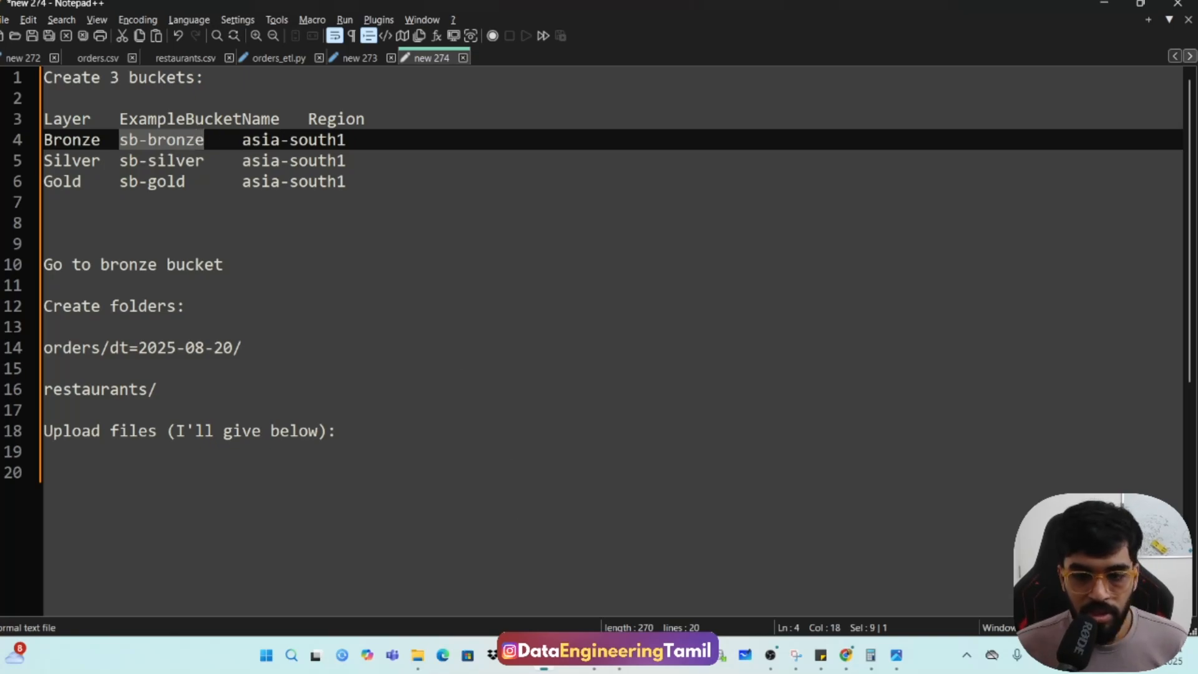
left_click(618, 655)
left_click(569, 617)
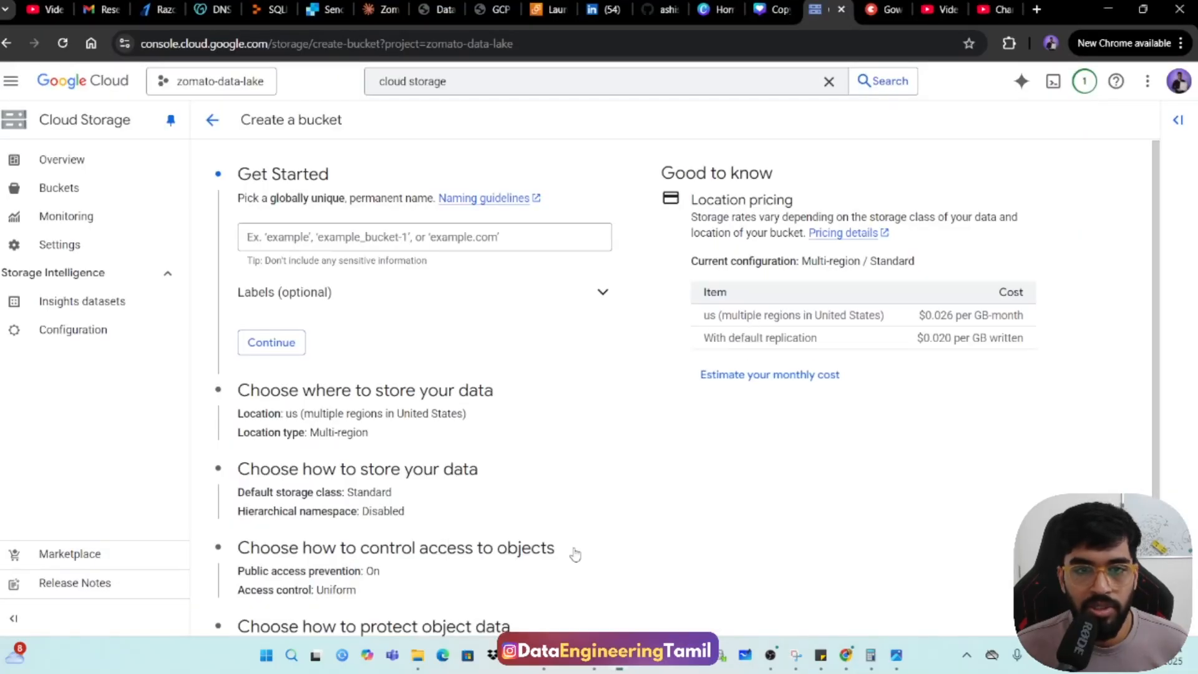
left_click(387, 239)
key("ctrl+v")
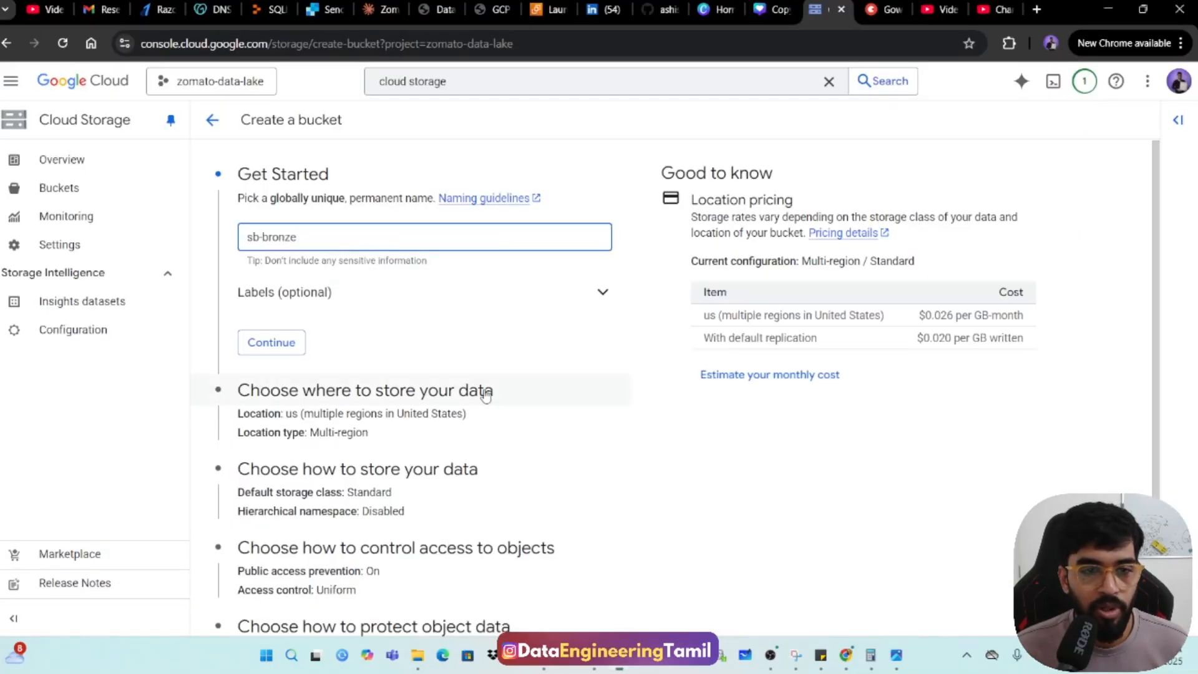
scroll(485, 395, "down", 3)
scroll(485, 399, "up", 3)
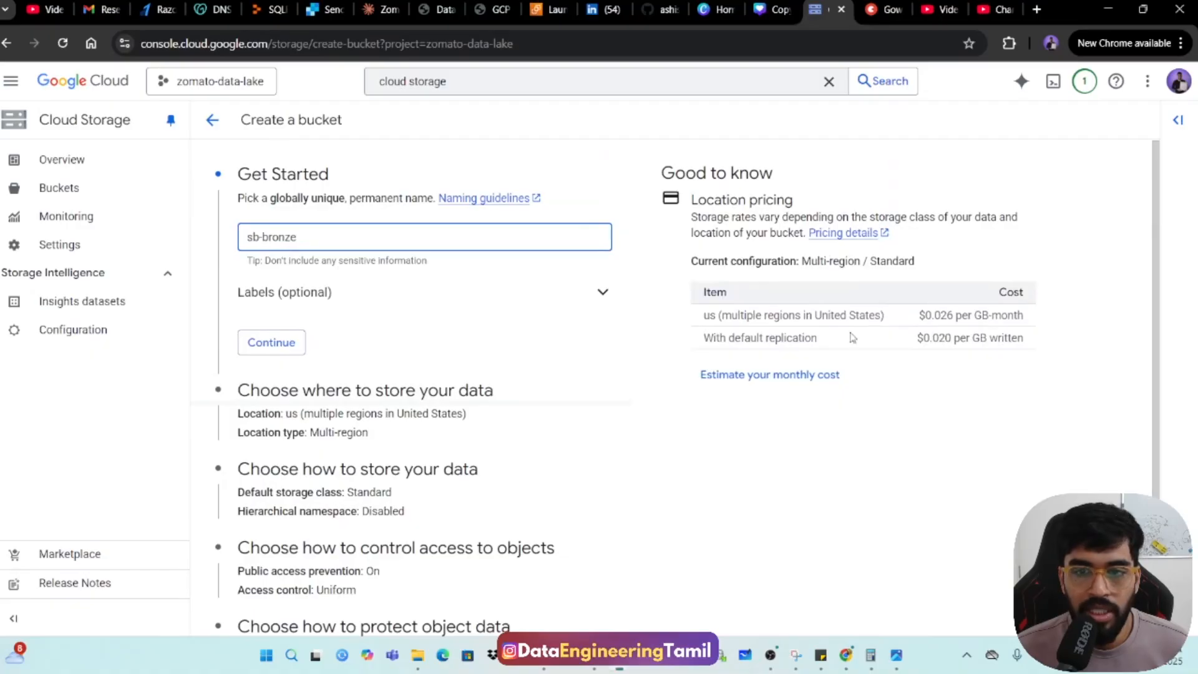
scroll(437, 312, "down", 3)
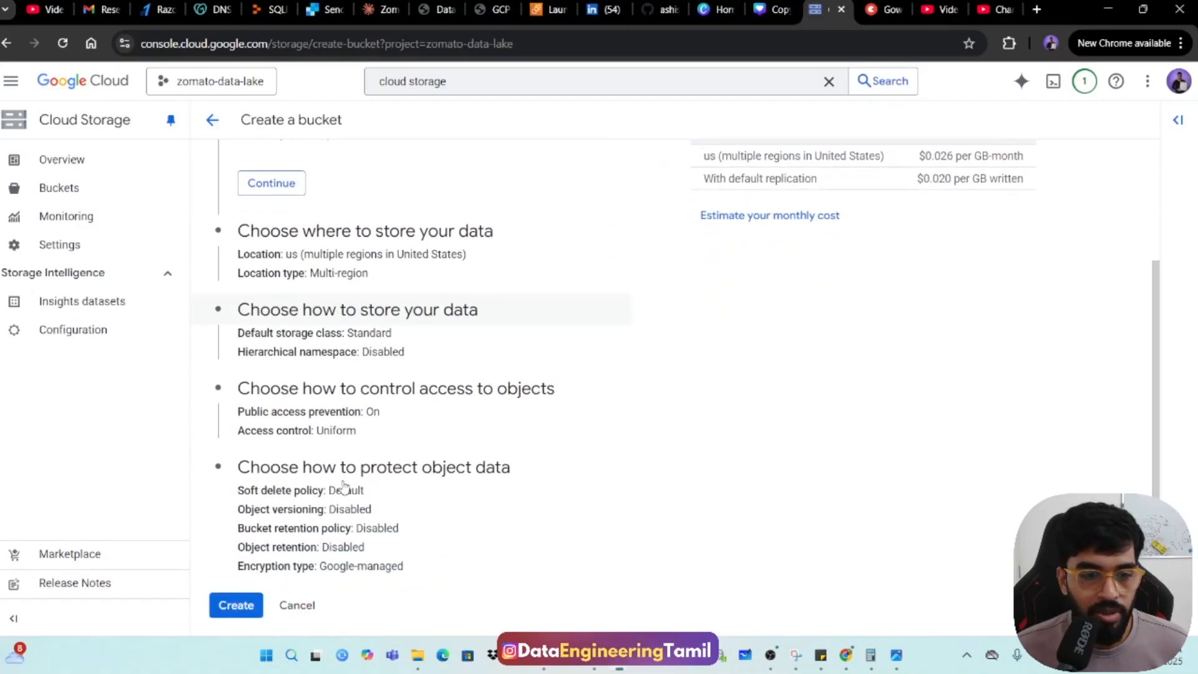
left_click(236, 605)
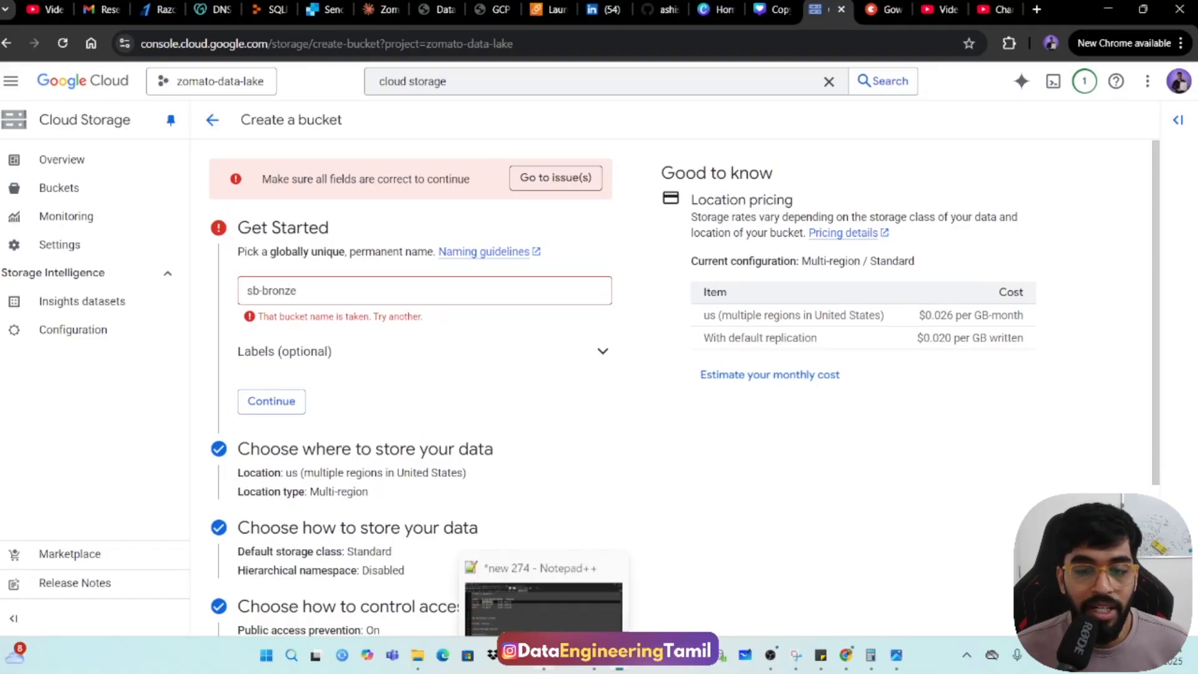
Return to the Notepad++ notes and change the bucket names to sbg-bronze, sbg-silver and sbg-gold.
left_click(543, 655)
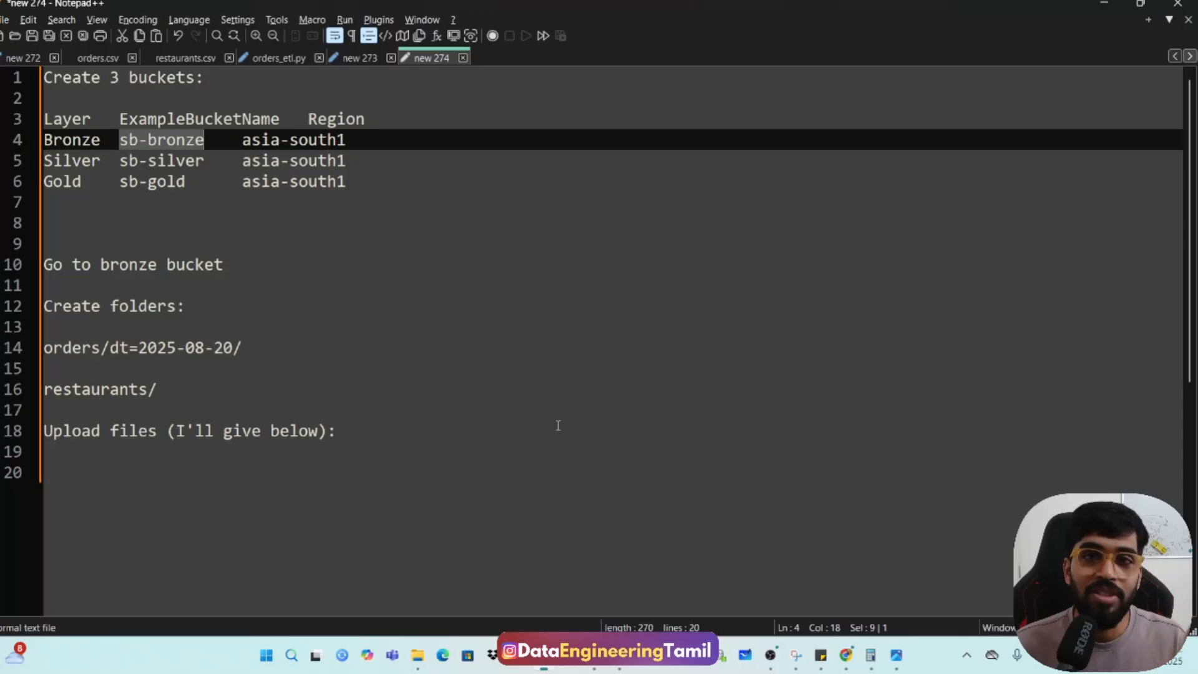
left_click(138, 140)
type("1")
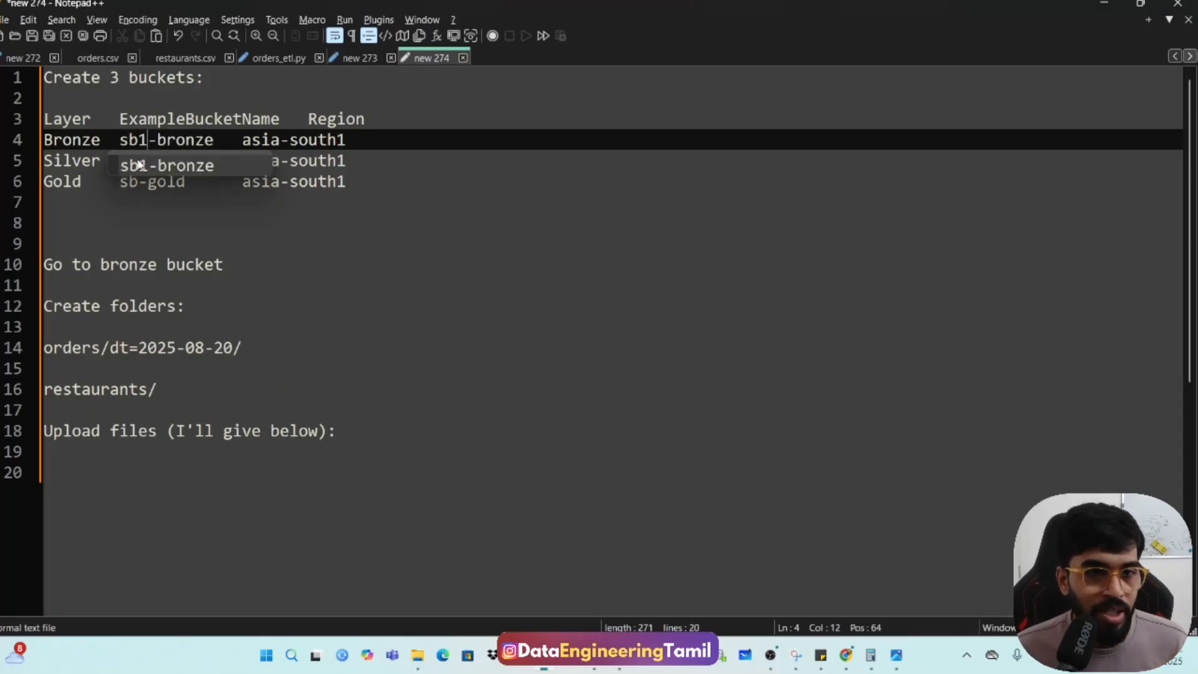
left_click(171, 212)
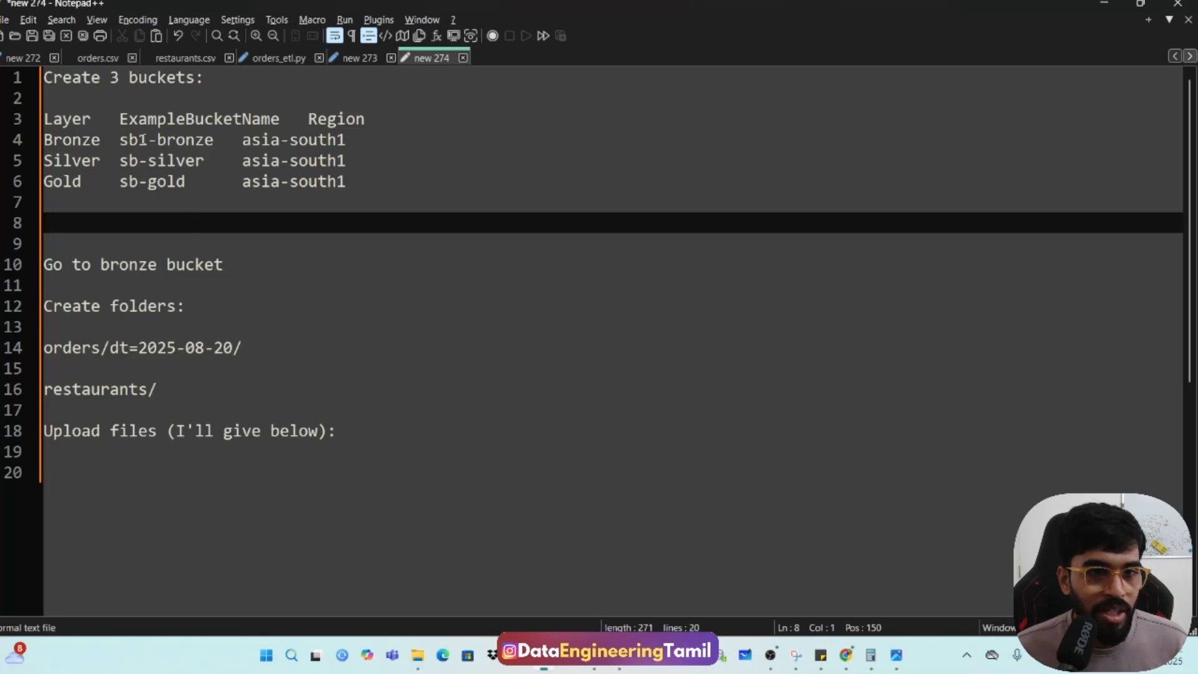
left_click(148, 140)
key("BackSpace")
type("g")
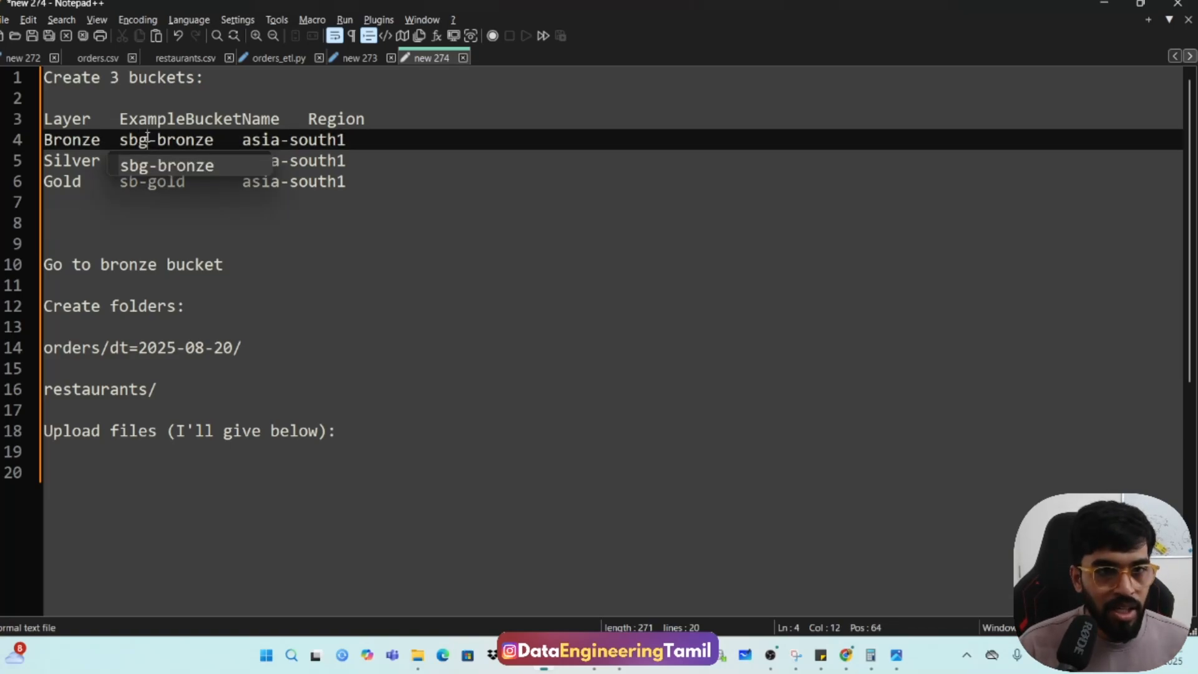
key("Escape")
key("Down")
type("g")
key("Escape")
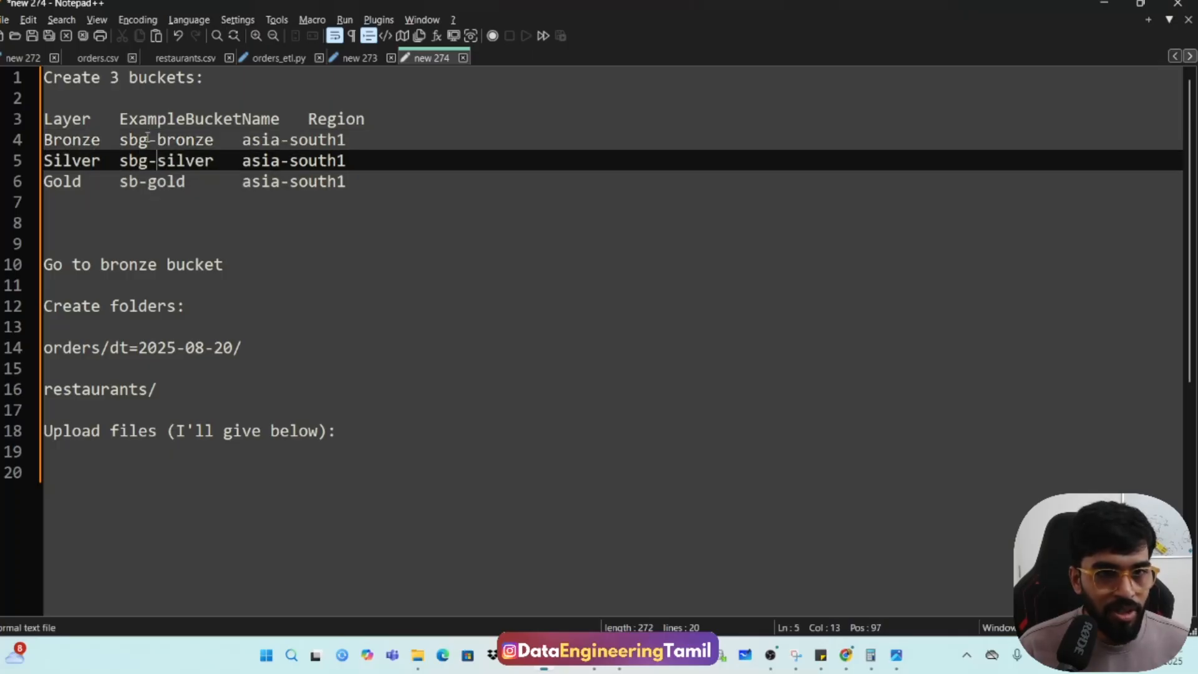
key("Down")
type("g")
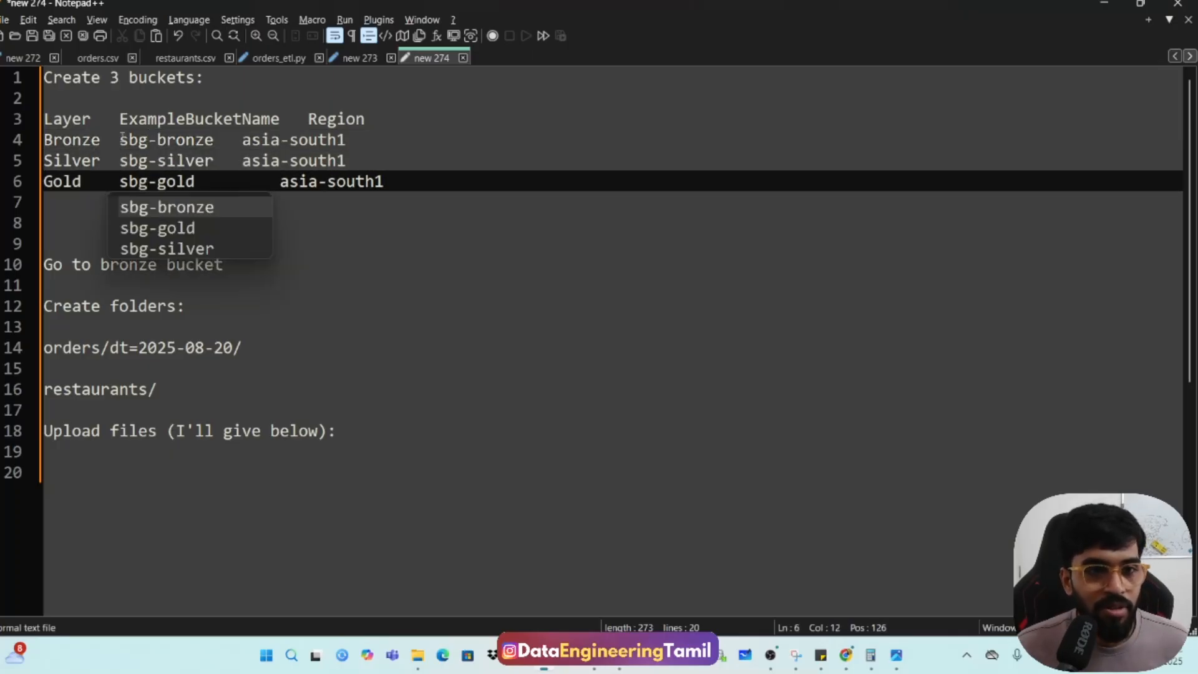
Create a Cloud Storage bucket with the name sbg-bronze copied from the notes, default settings, and public access prevention not enforced.
left_click_drag(120, 140, 212, 140)
key("ctrl+c")
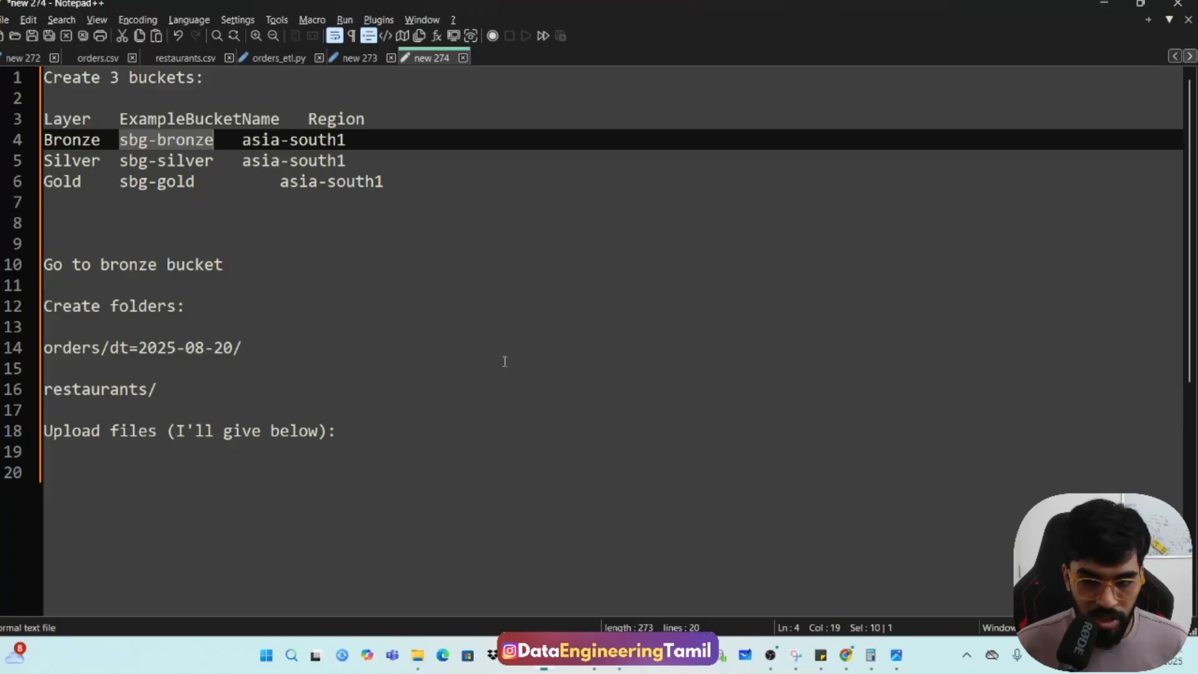
left_click(615, 654)
left_click(553, 602)
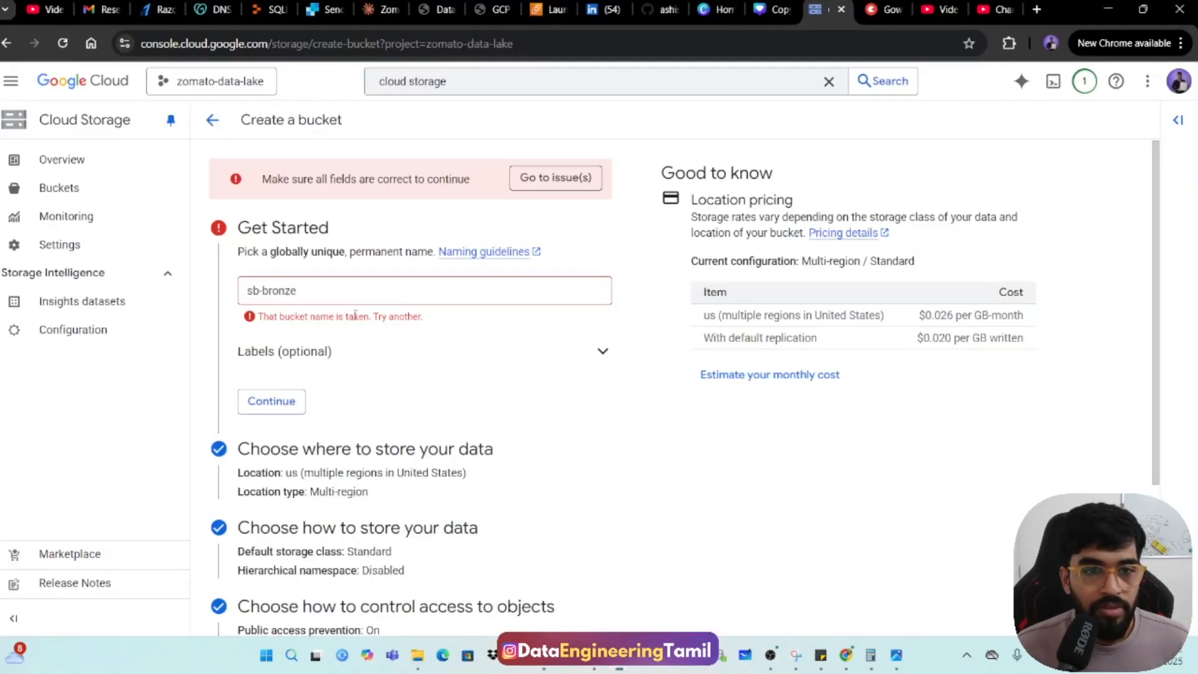
triple_click(353, 293)
key("ctrl+v")
scroll(433, 490, "down", 3)
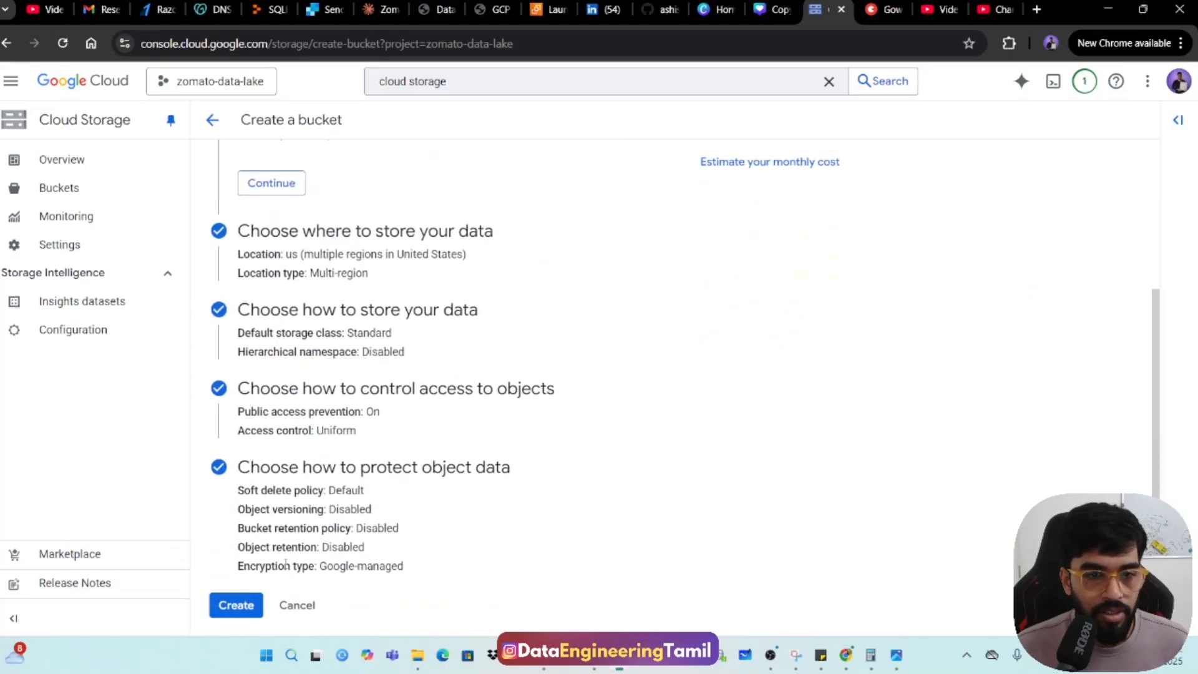
left_click(236, 607)
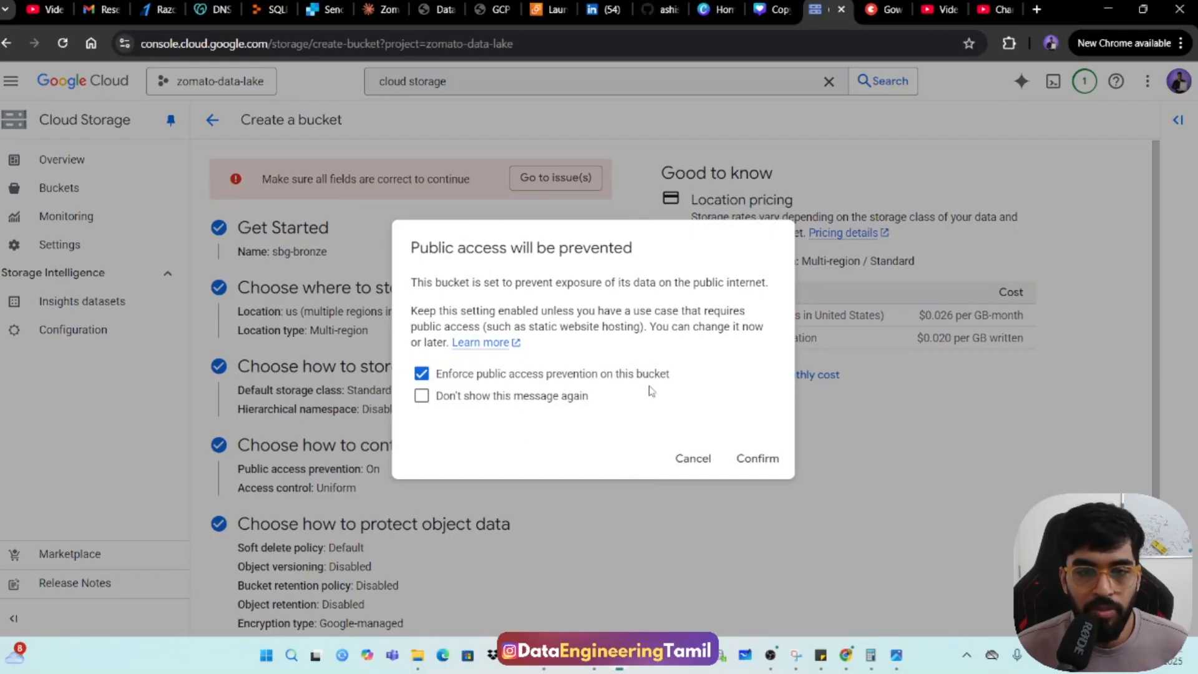
left_click(423, 375)
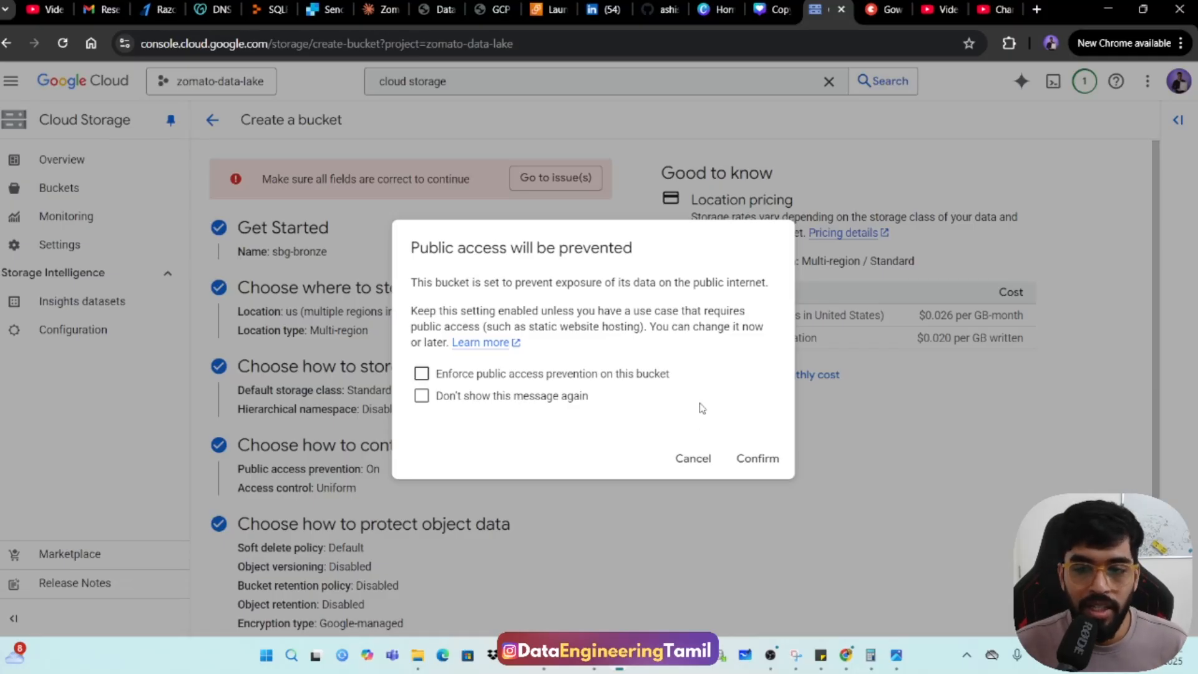
left_click(758, 459)
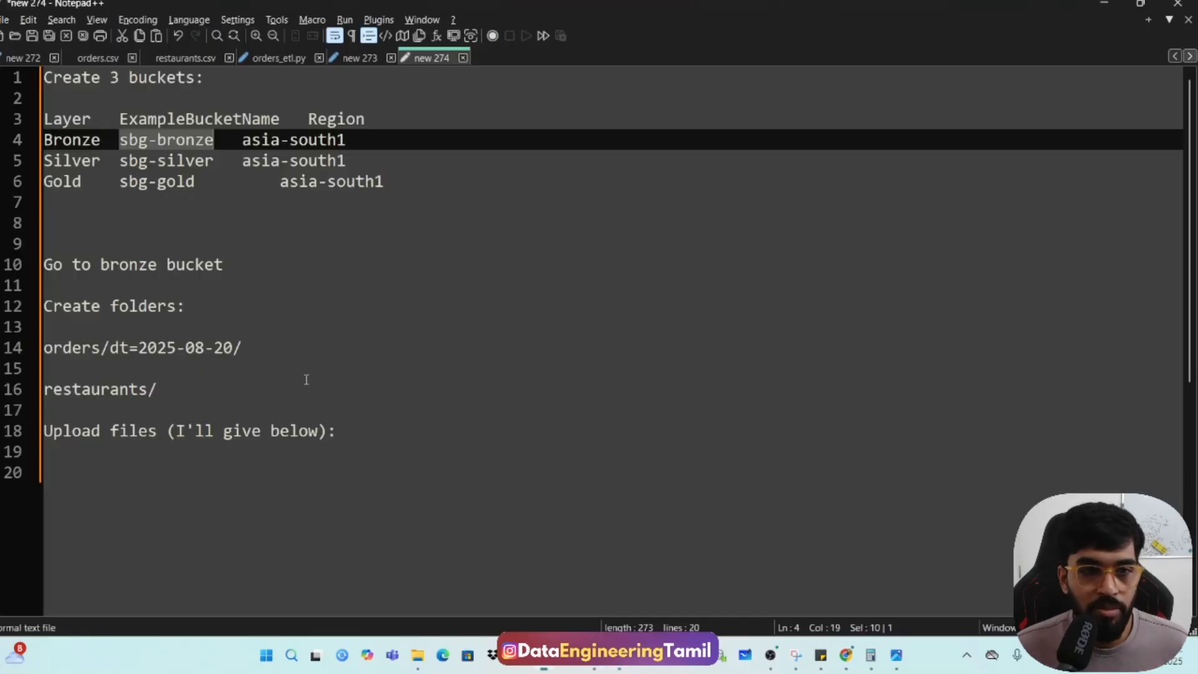
Create a Cloud Storage bucket with the name sbg-silver copied from the Notepad++ notes, default settings, and public access prevention not enforced.
left_click(543, 663)
left_click_drag(119, 161, 218, 166)
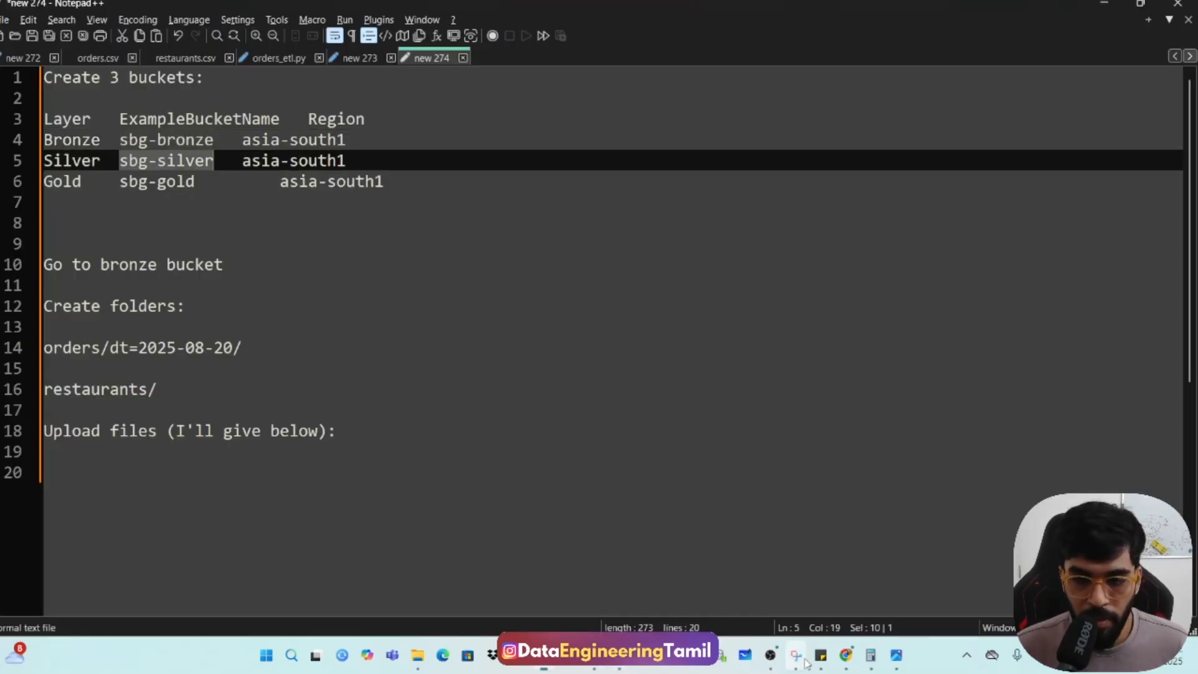
mouse_move(645, 656)
left_click(558, 596)
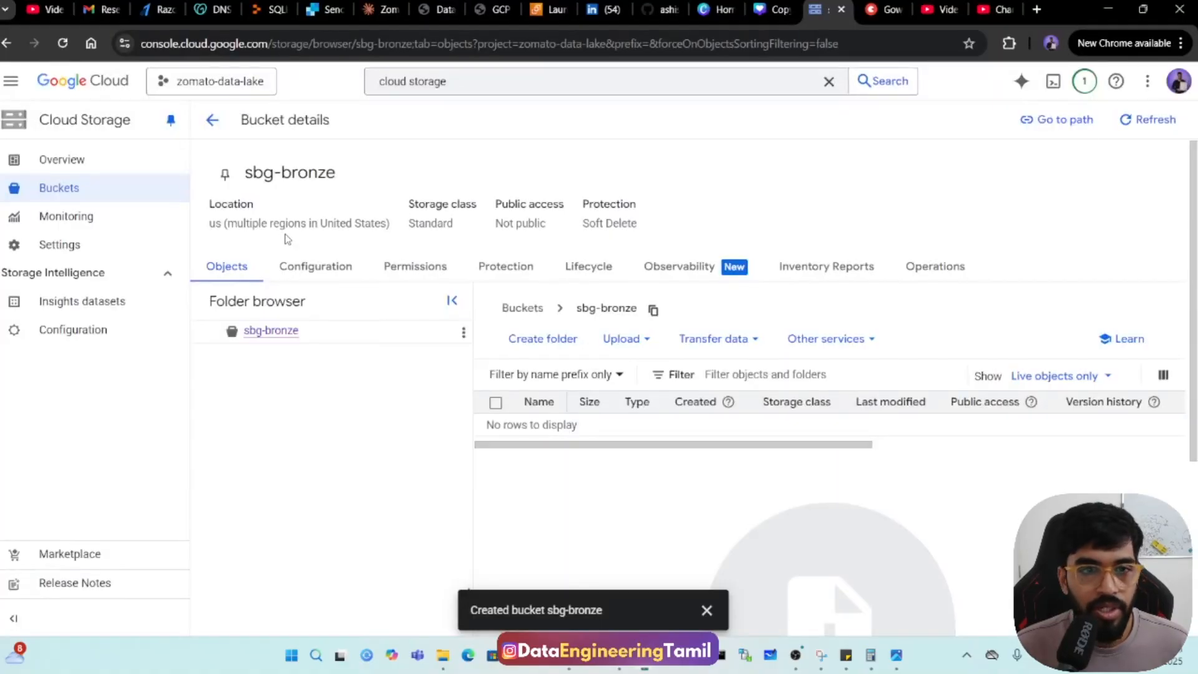
left_click(39, 188)
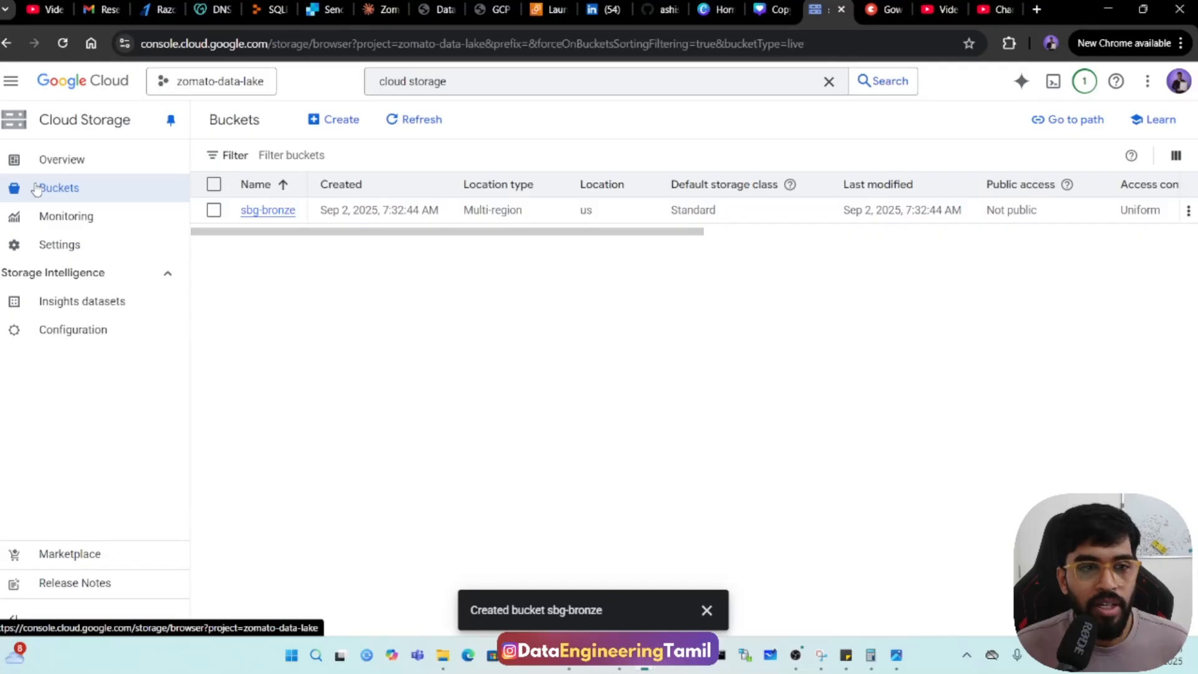
left_click(337, 120)
left_click(299, 235)
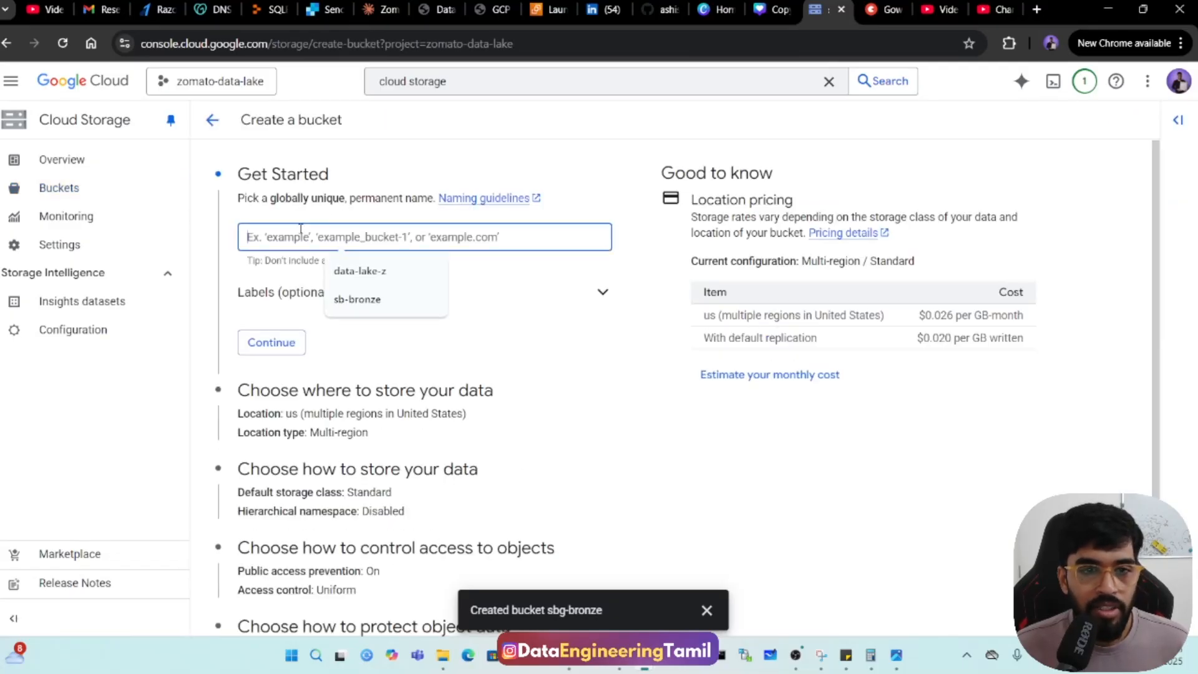
type("sbg-silver")
scroll(452, 350, "down", 3)
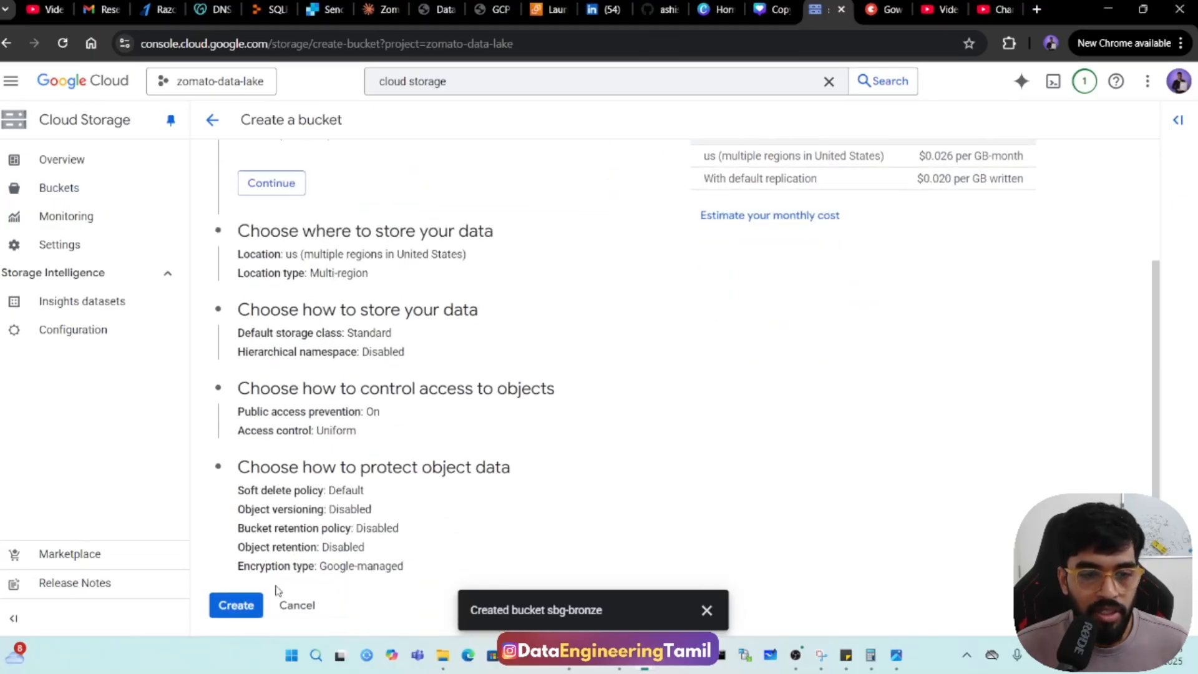
left_click(256, 606)
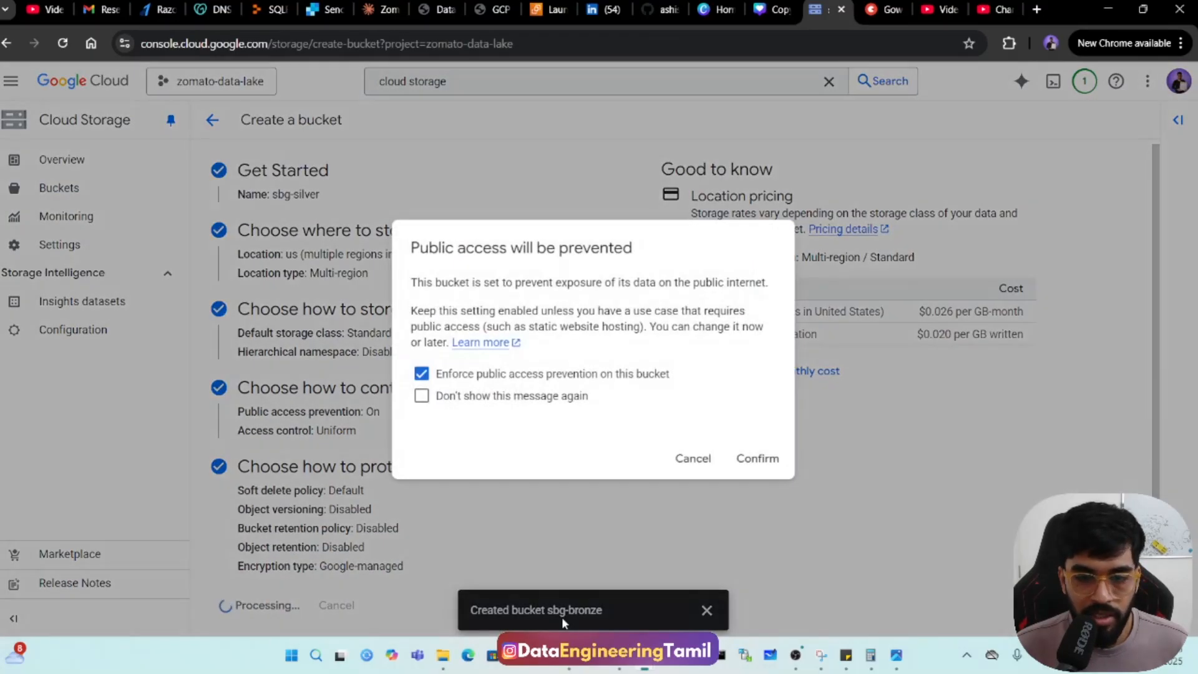
left_click(421, 373)
left_click(757, 458)
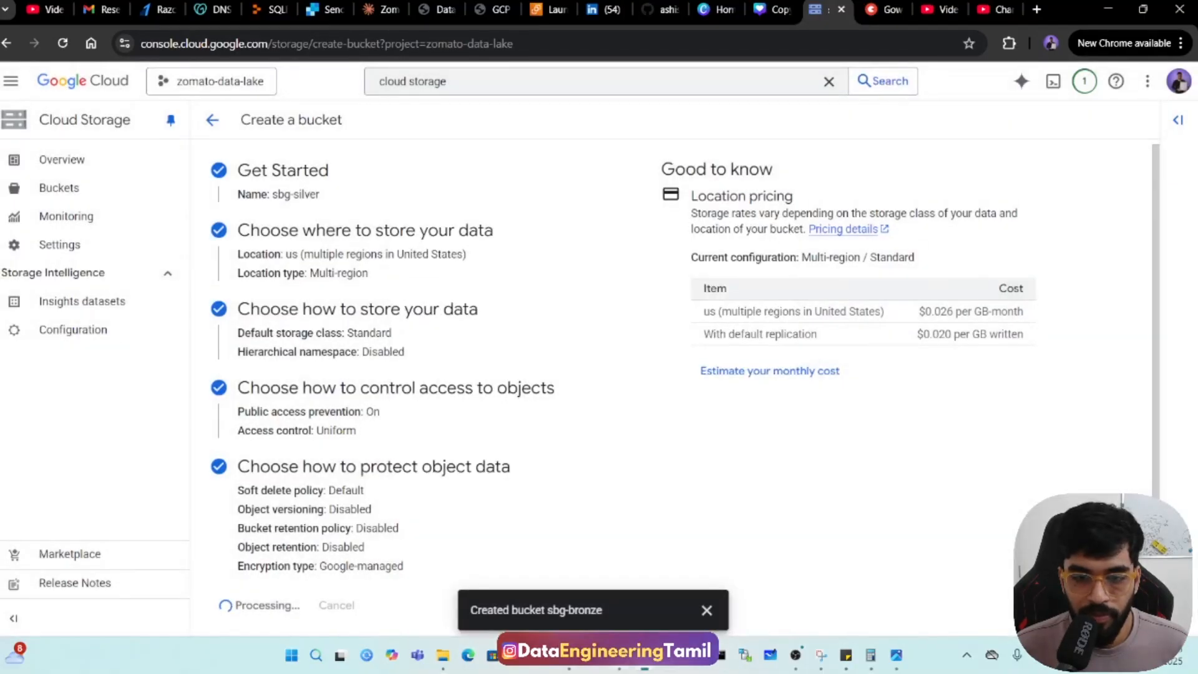
Create a Cloud Storage bucket with the name sbg-gold copied from the Notepad++ notes, default settings, and public access prevention enforced.
key("alt+Tab")
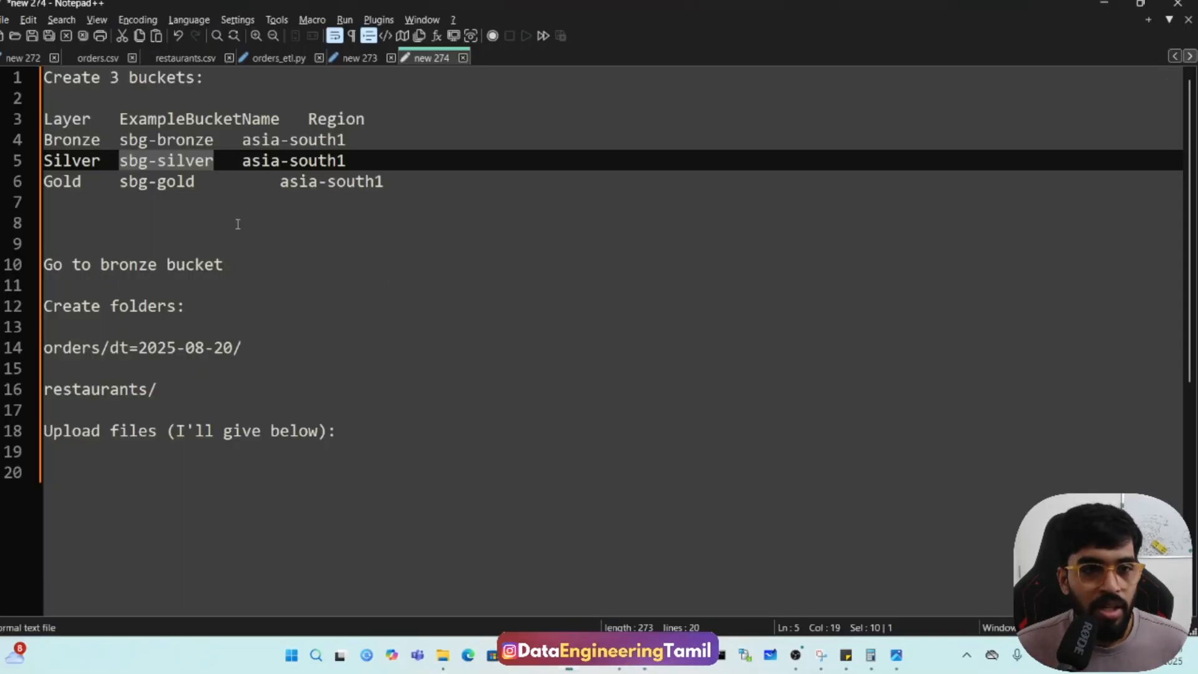
left_click_drag(121, 182, 195, 182)
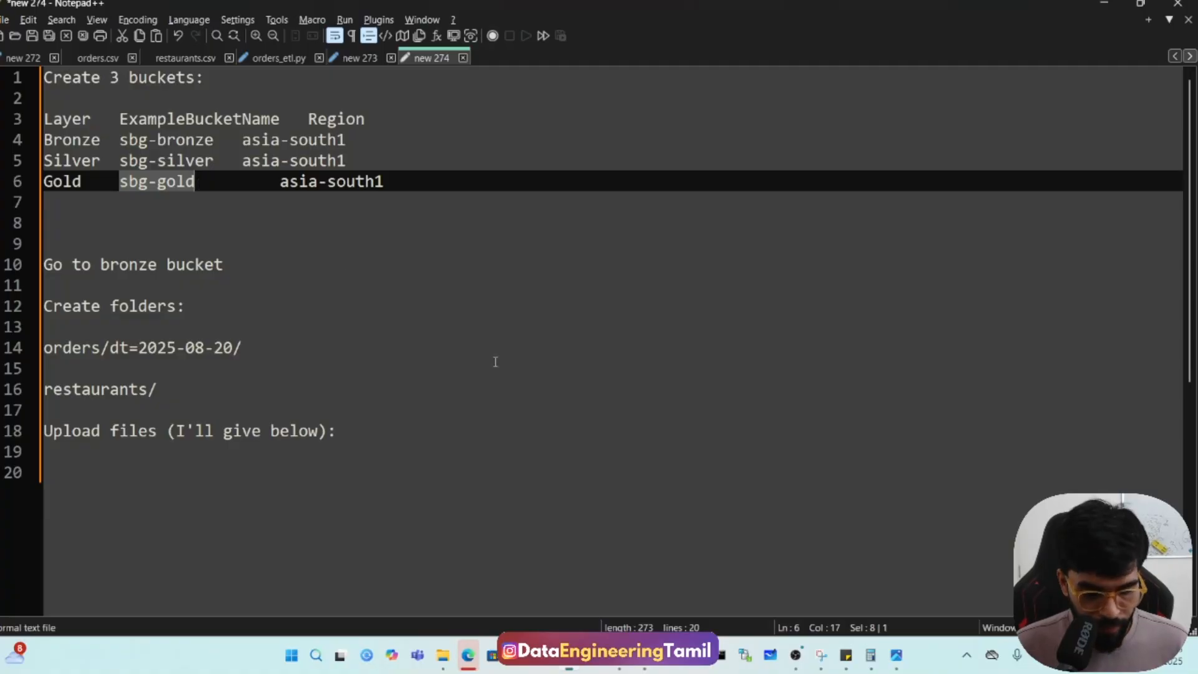
mouse_move(468, 655)
left_click(591, 593)
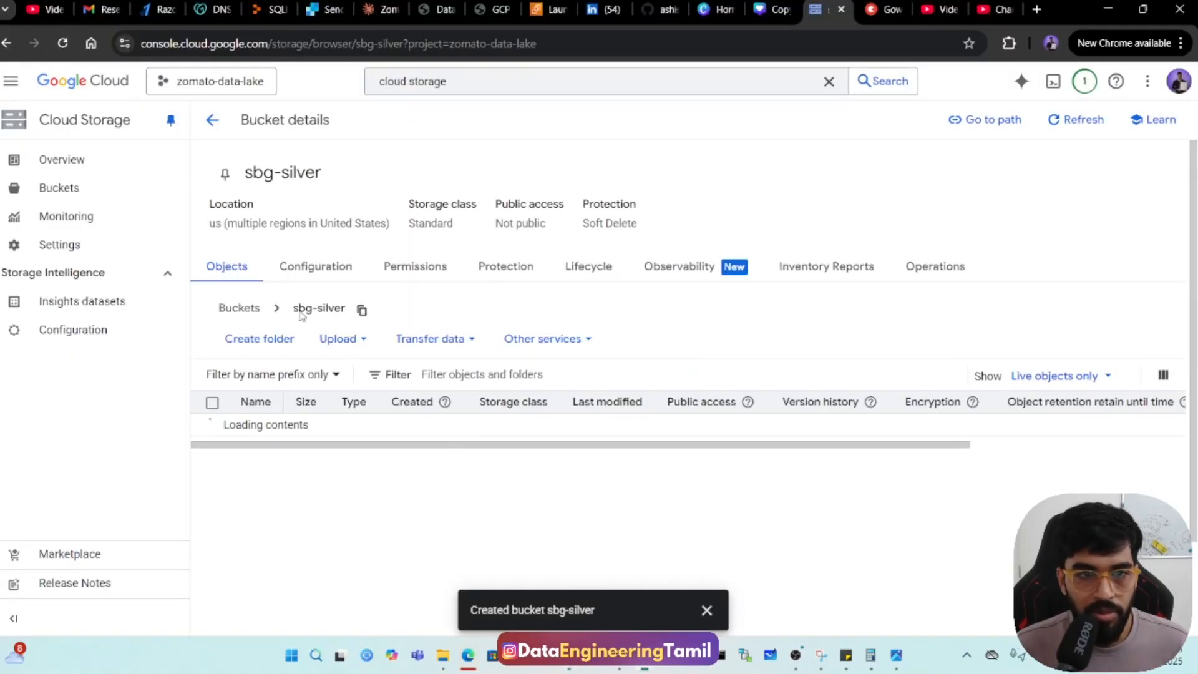
left_click(54, 197)
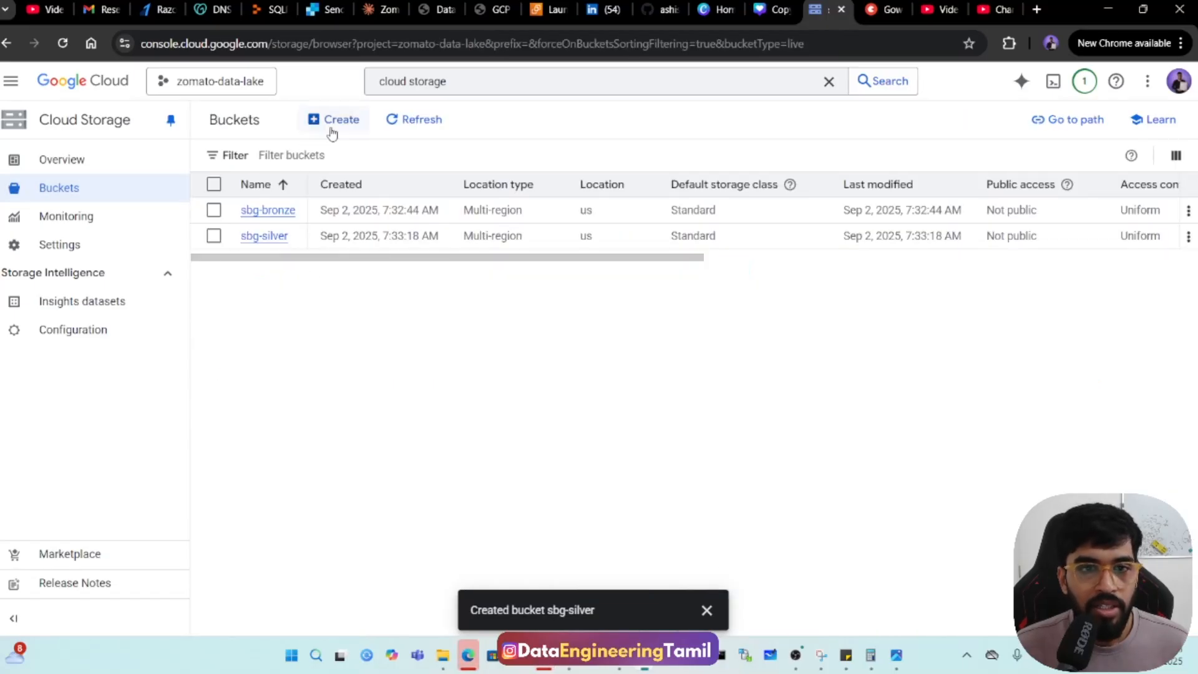
left_click(316, 120)
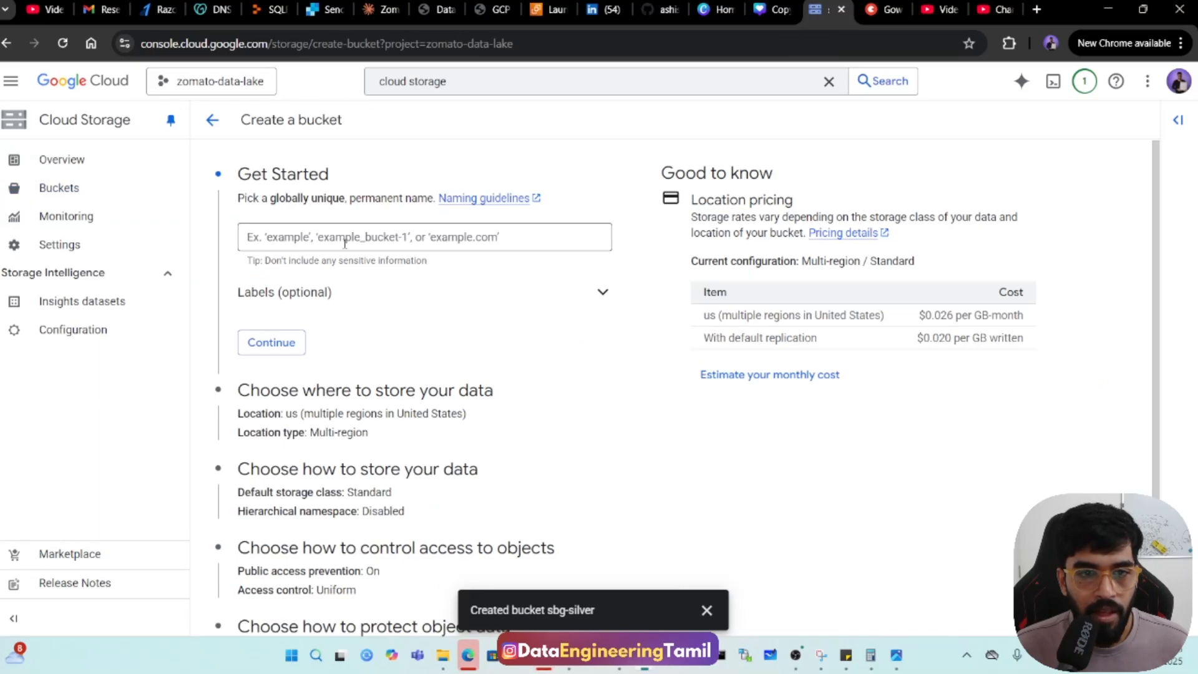
left_click(345, 243)
type("sbg-gold")
scroll(393, 310, "down", 3)
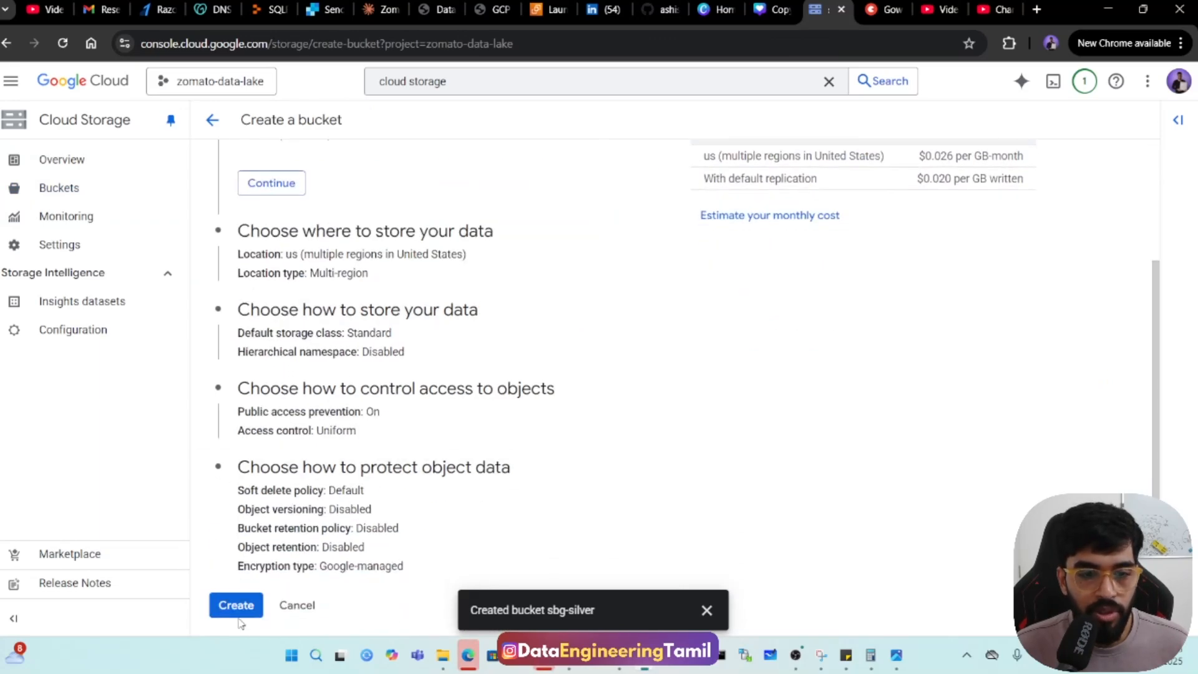
left_click(237, 605)
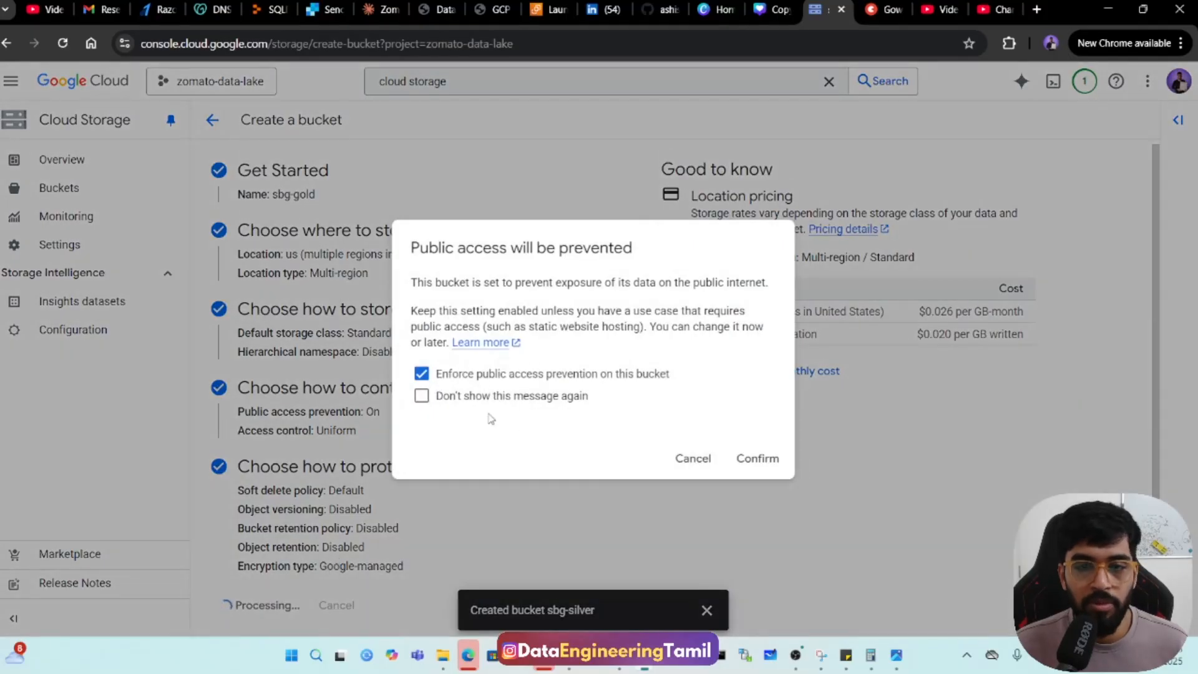
left_click(757, 458)
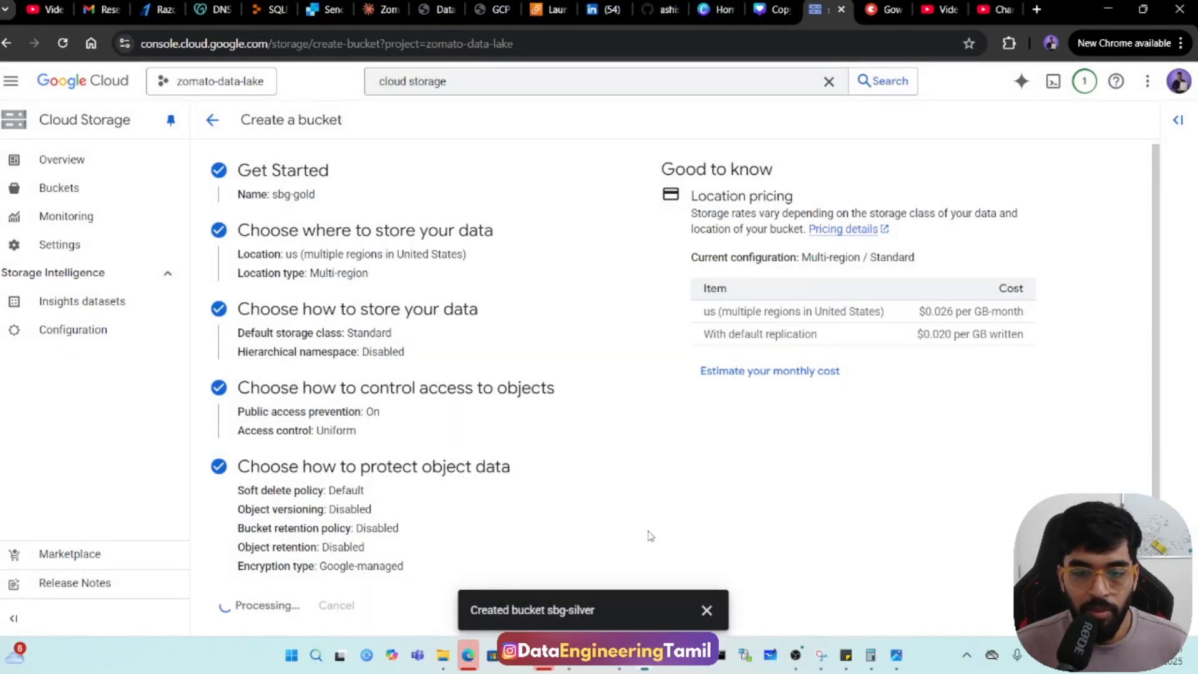
Switch to the Notepad++ notes, review the folders planned for the bronze bucket, and copy the folder name orders.
left_click(567, 666)
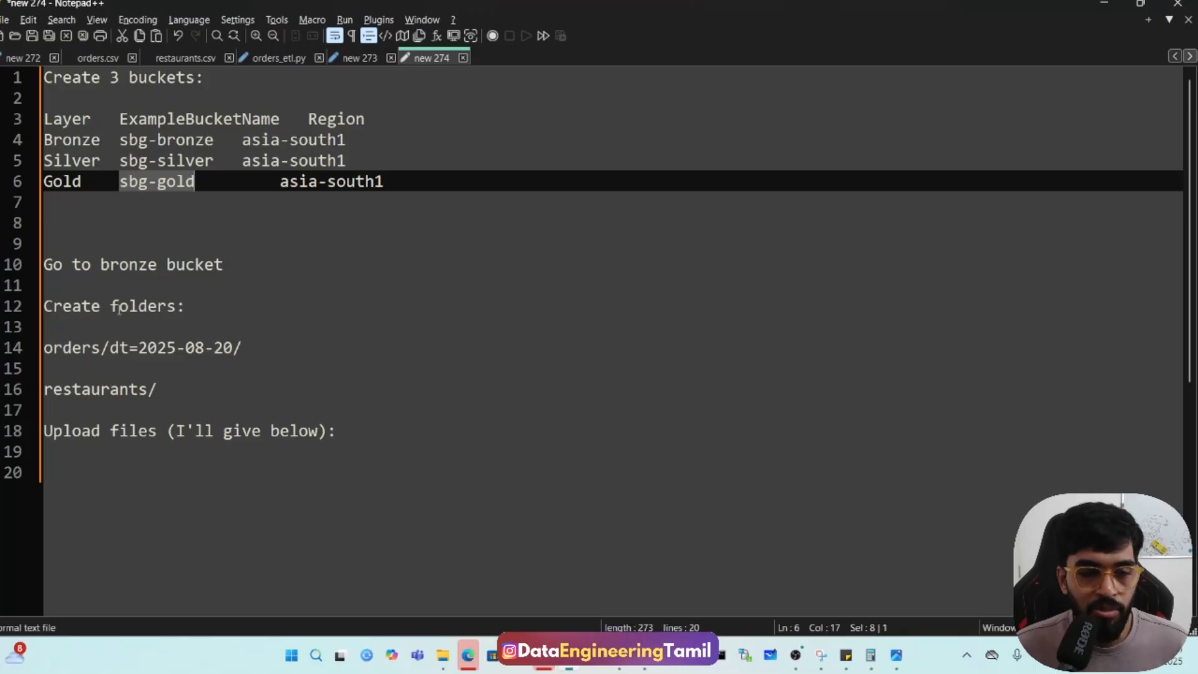
double_click(65, 351)
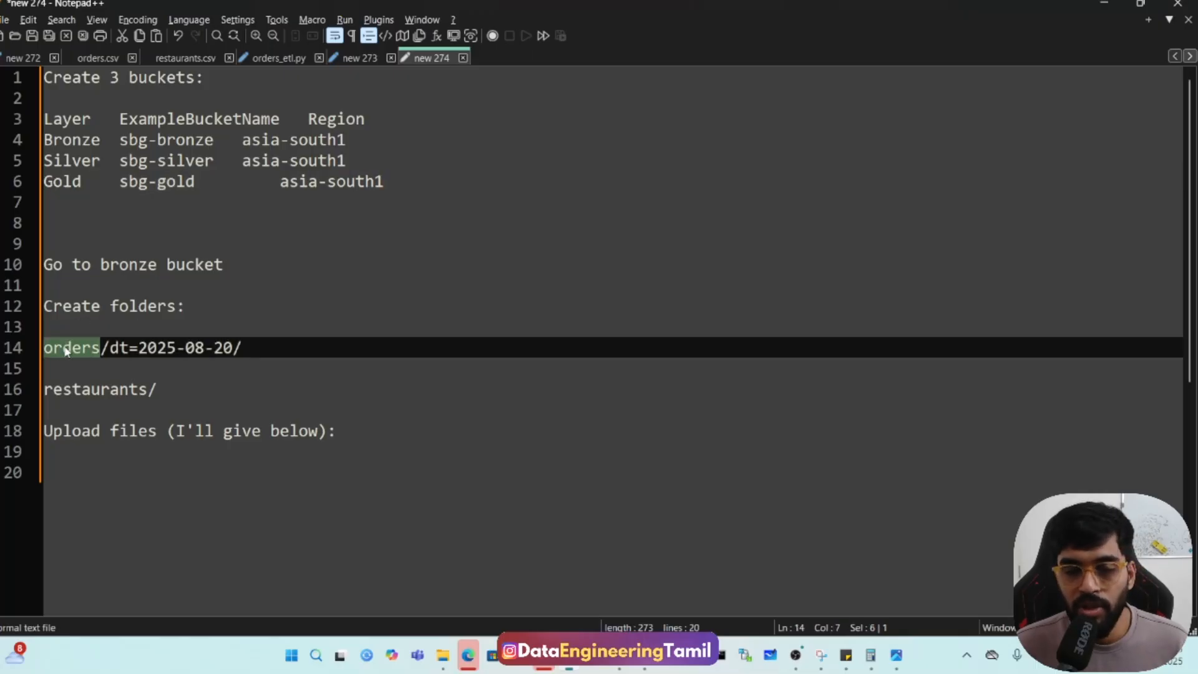
left_click_drag(111, 350, 234, 350)
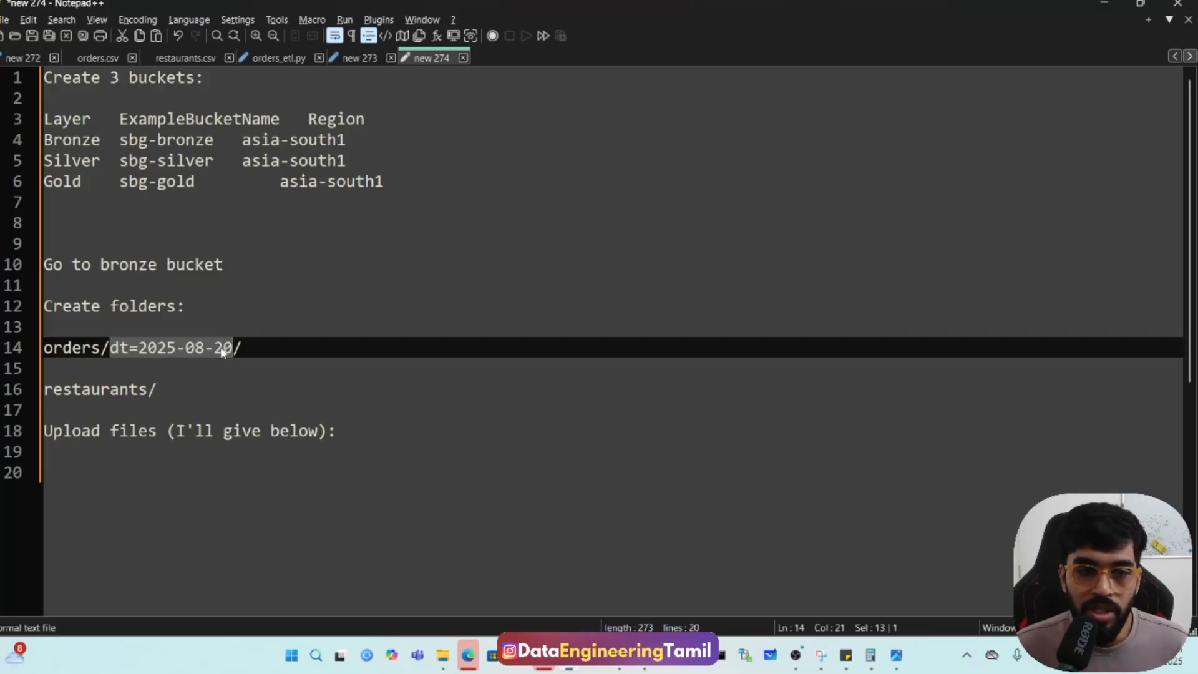
double_click(95, 392)
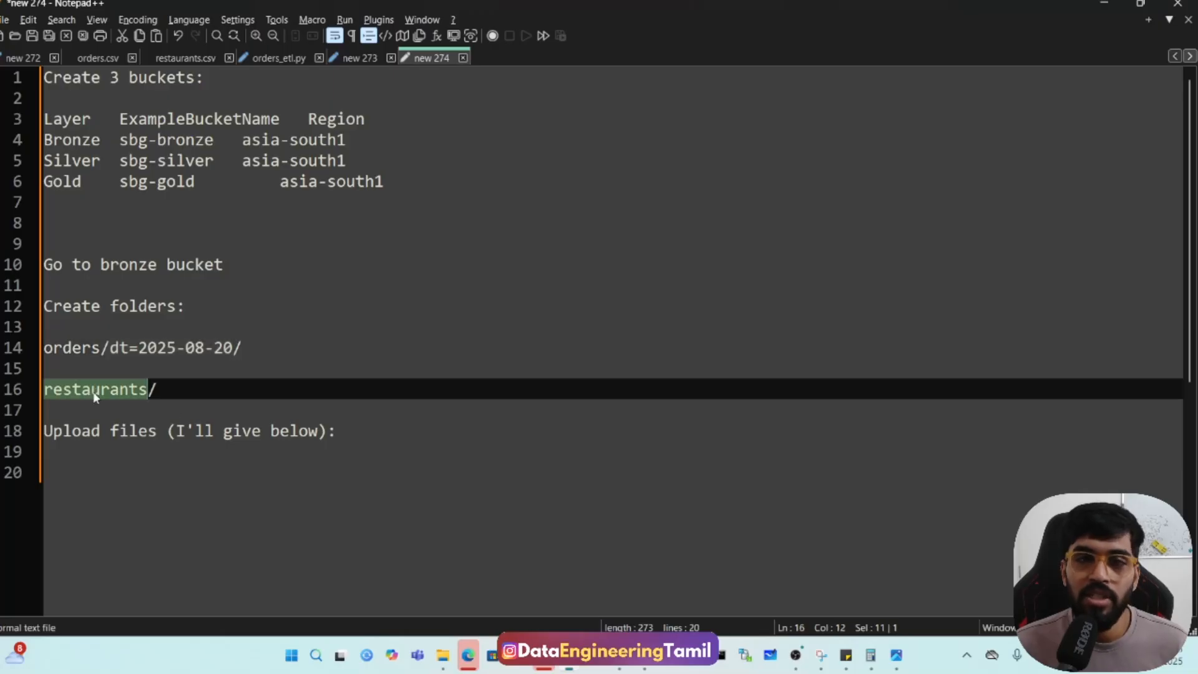
double_click(86, 350)
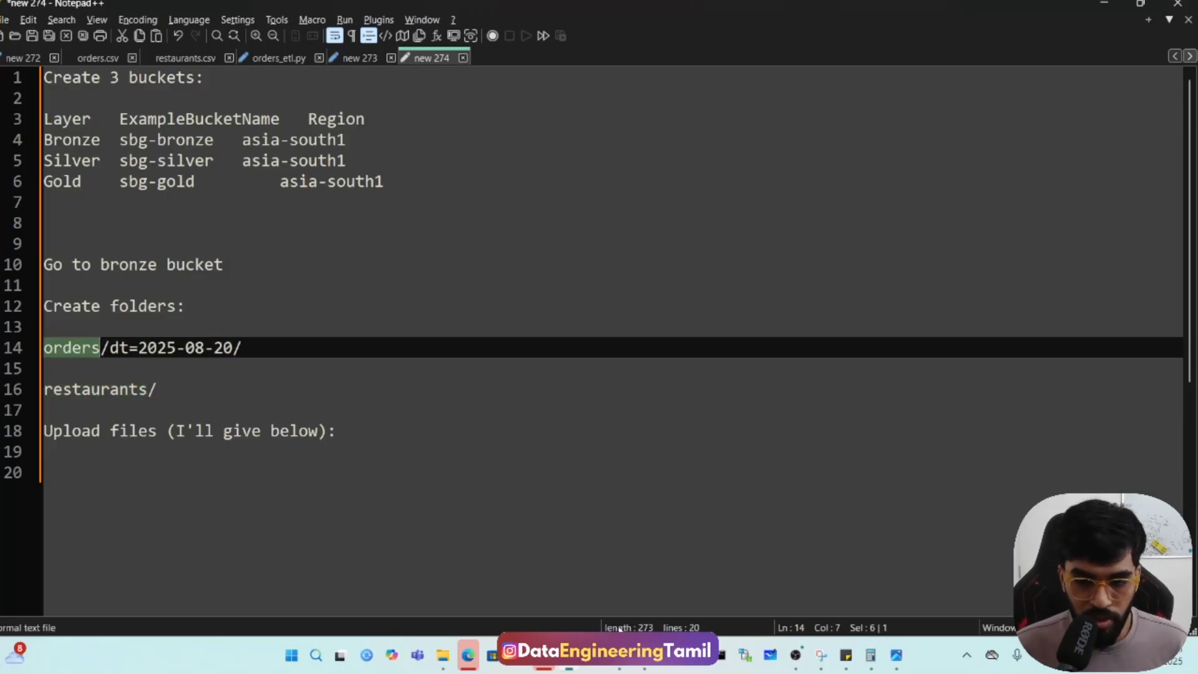
Return to Cloud Storage in Chrome and create a folder named orders in the sbg-bronze bucket.
mouse_move(468, 655)
left_click(555, 574)
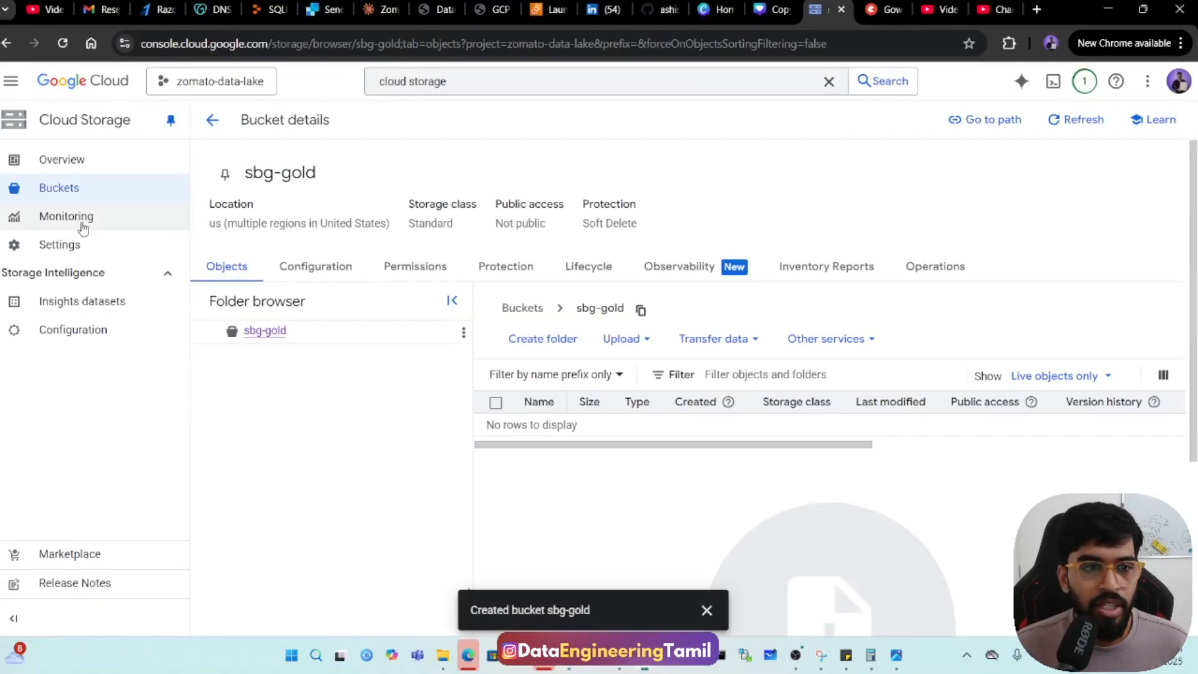
left_click(70, 197)
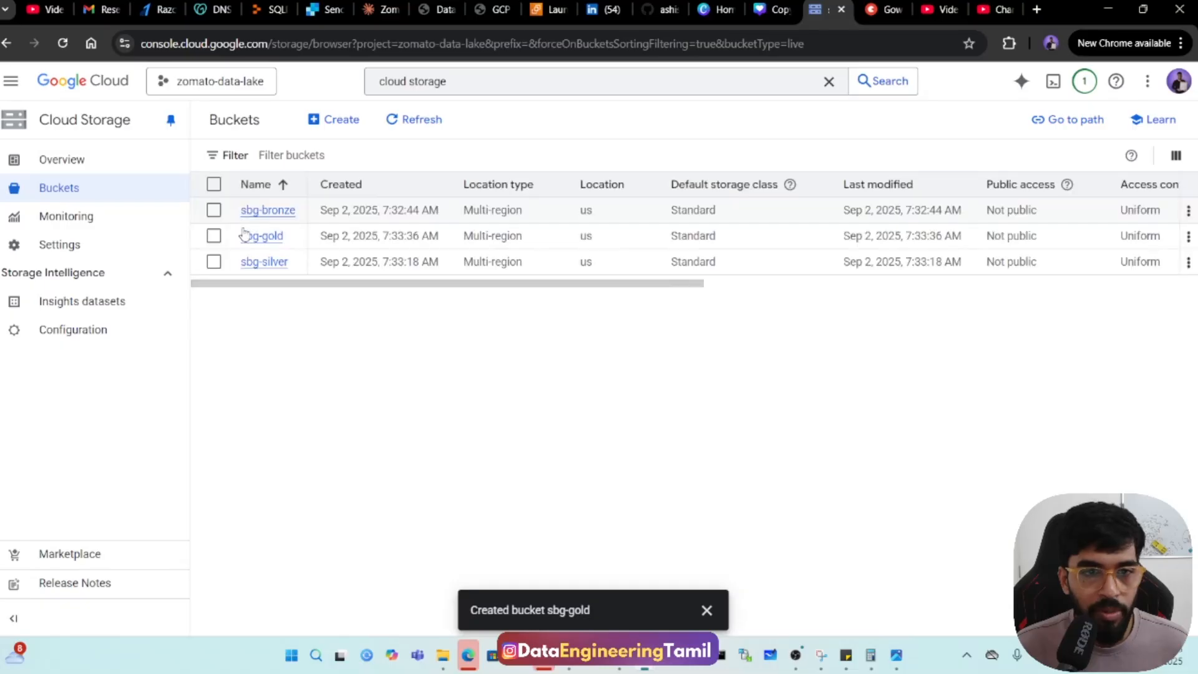
left_click(263, 214)
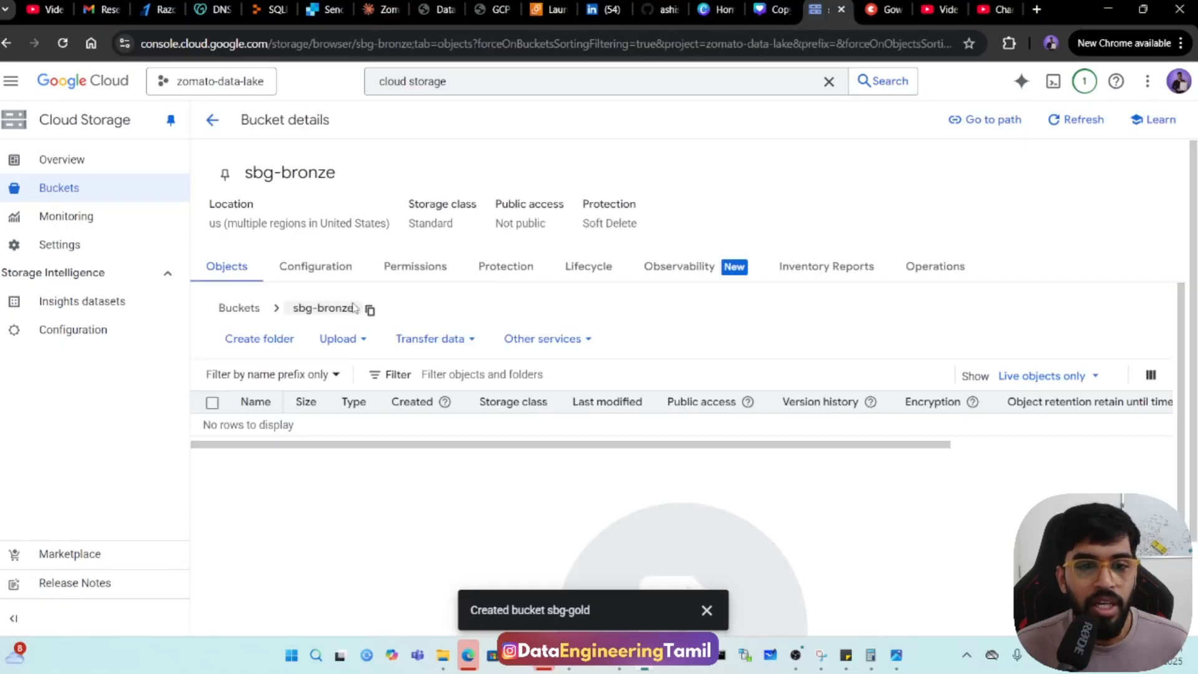
left_click(538, 340)
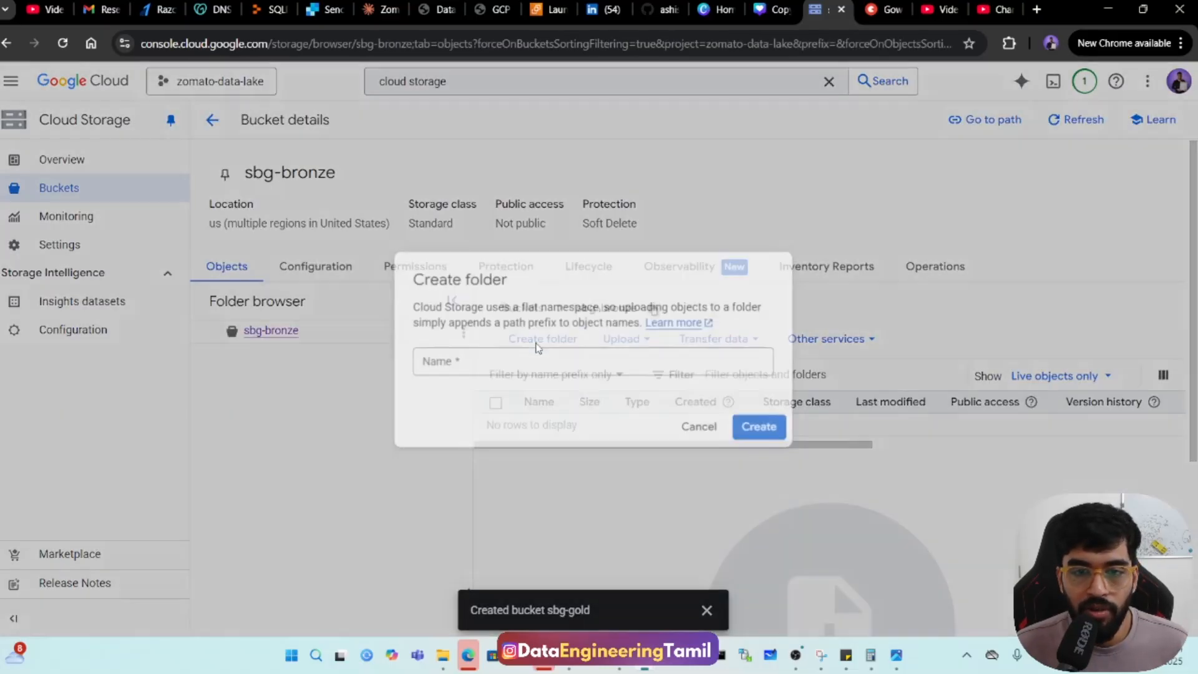
left_click(513, 357)
type("orders")
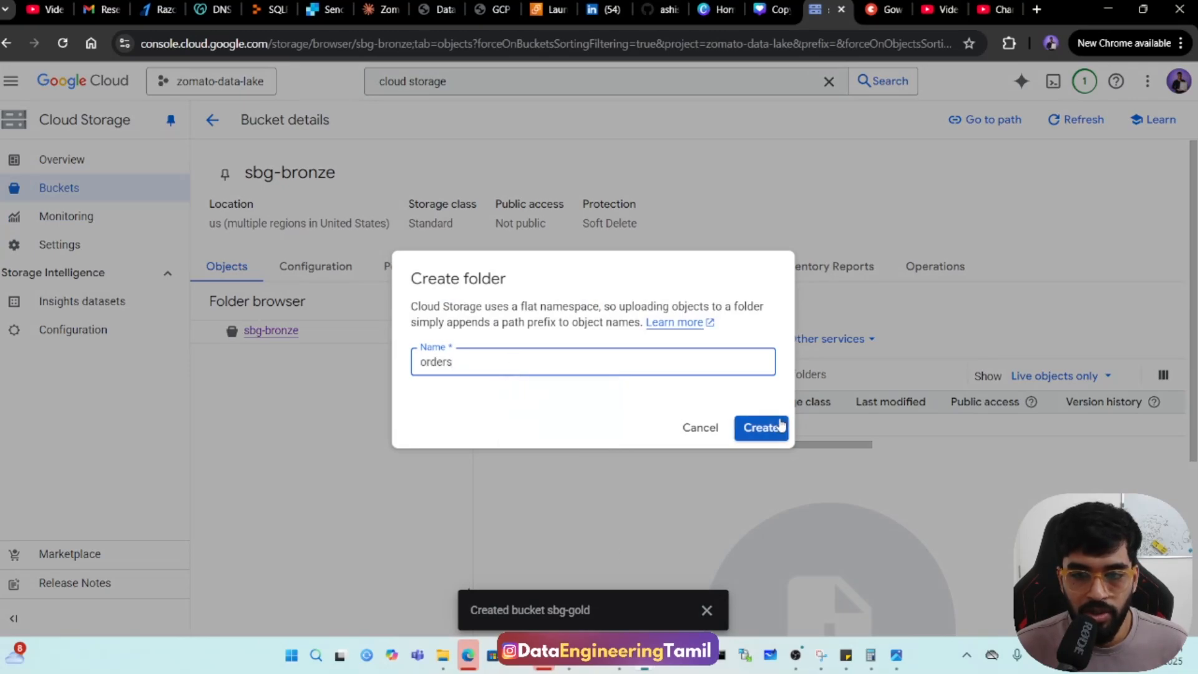
left_click(777, 425)
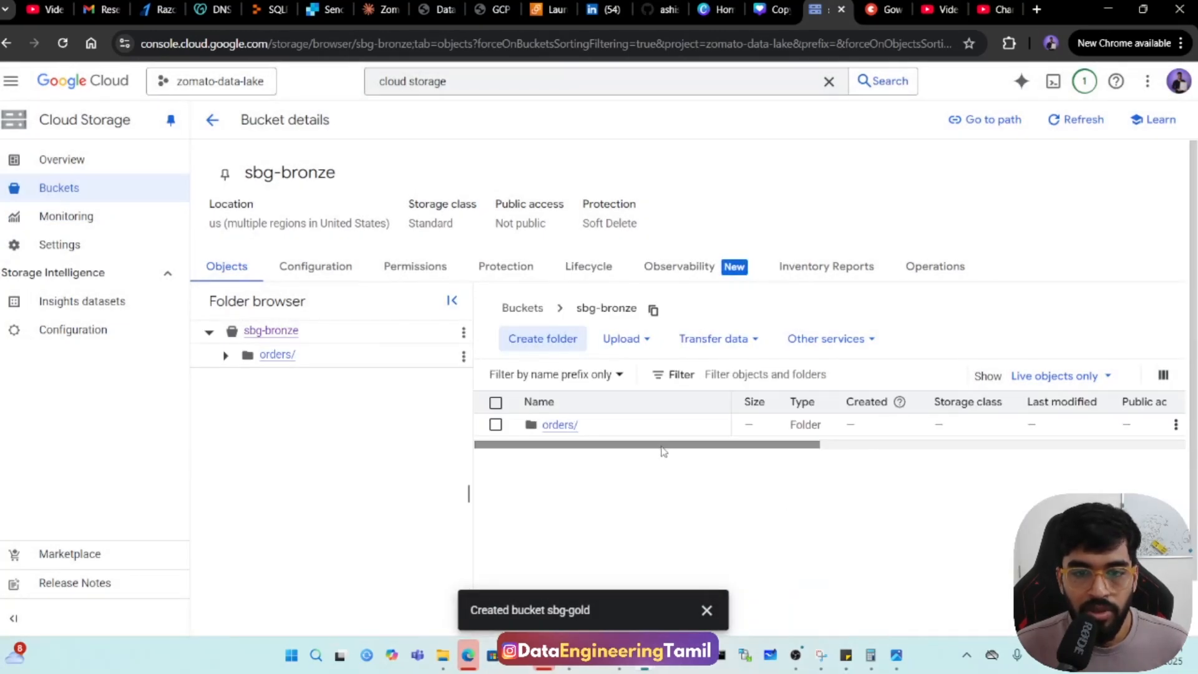
Create a subfolder inside orders with the name dt=2025-08-20 copied from the Notepad++ notes.
left_click(568, 431)
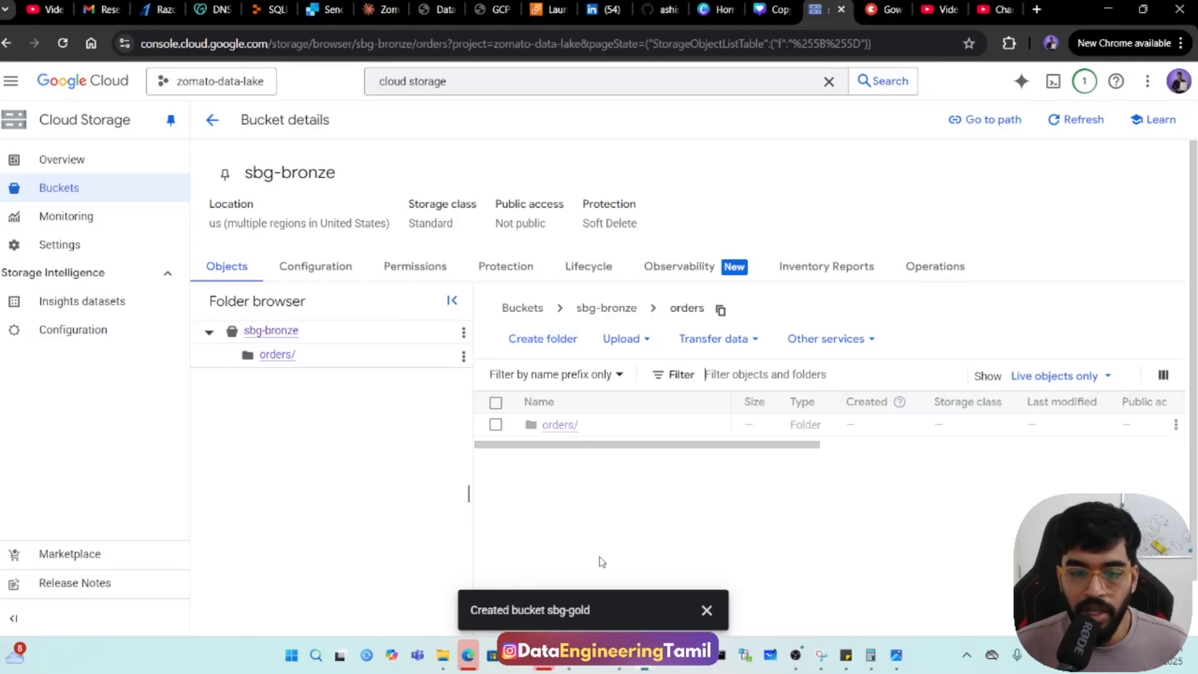
left_click(569, 663)
left_click_drag(108, 348, 233, 347)
key("ctrl+c")
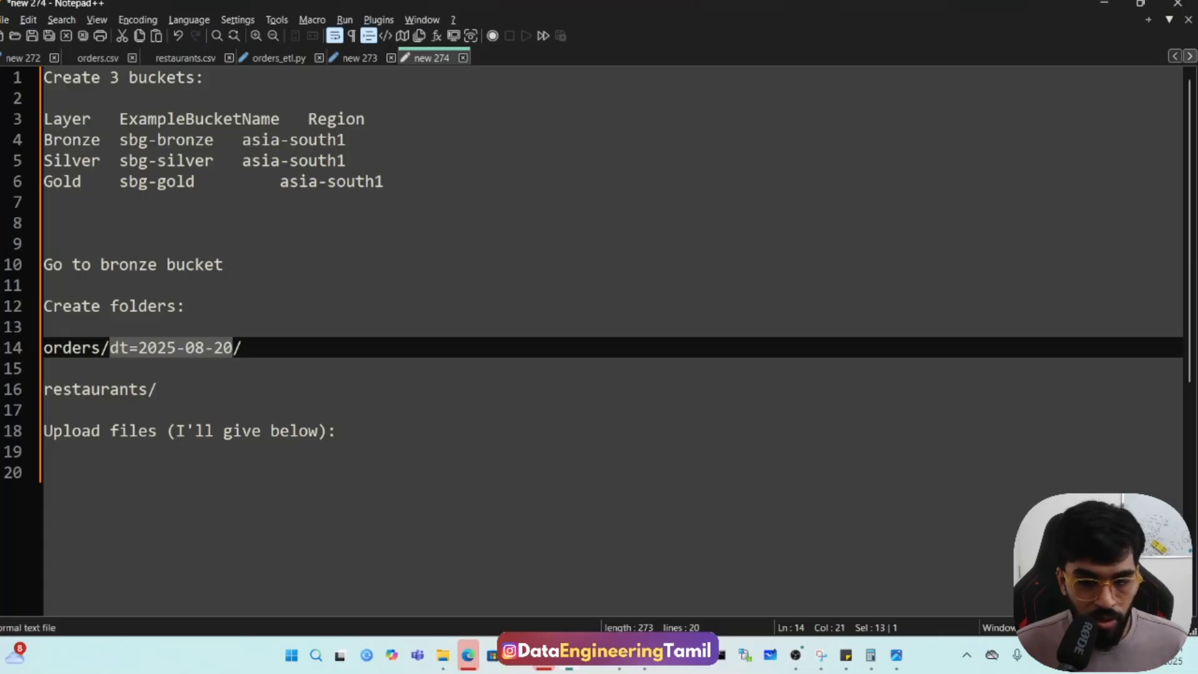
mouse_move(644, 658)
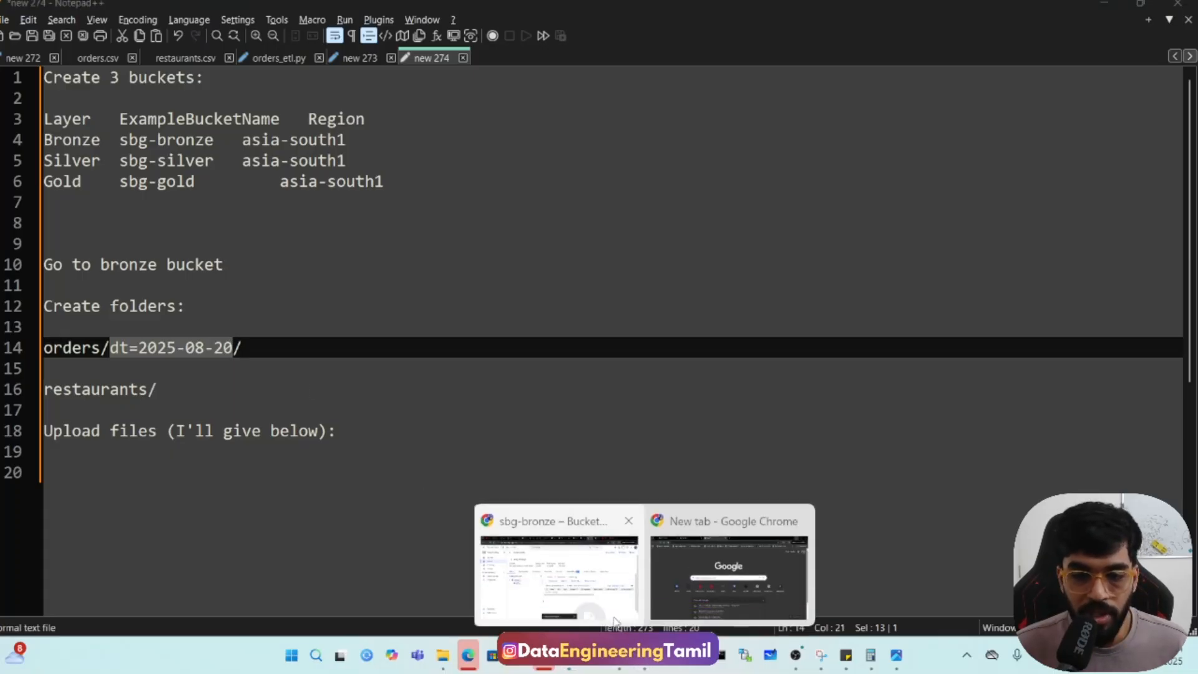
left_click(549, 549)
left_click(556, 339)
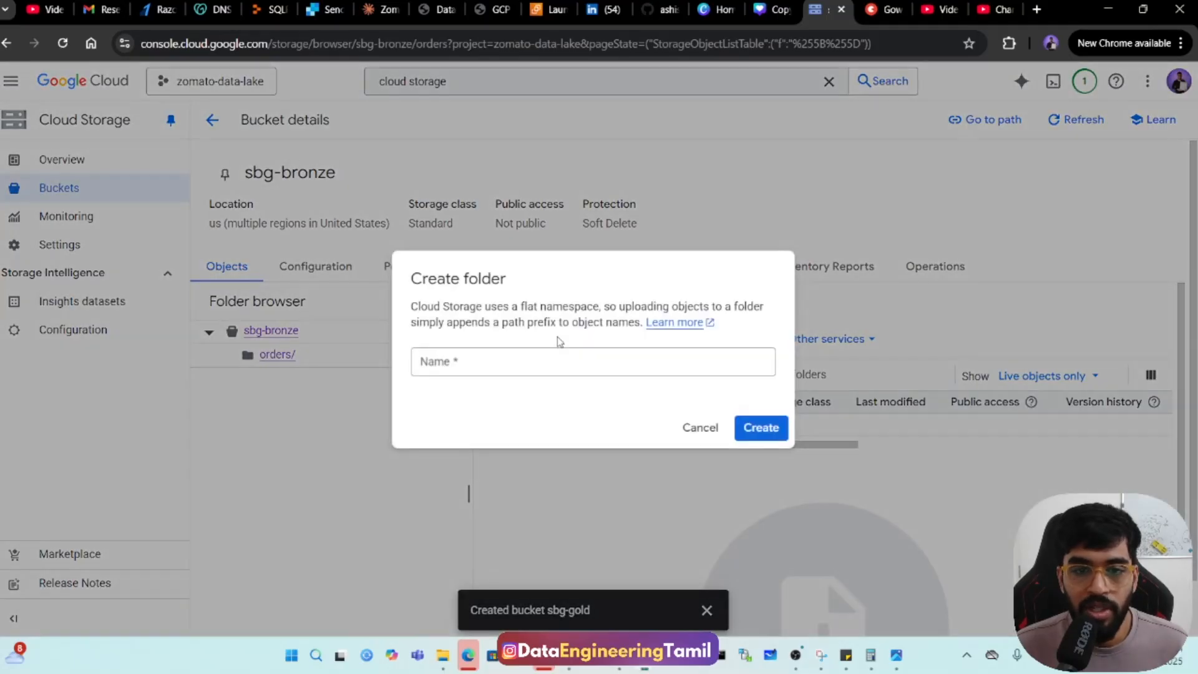
left_click(549, 362)
key("ctrl+v")
left_click(765, 436)
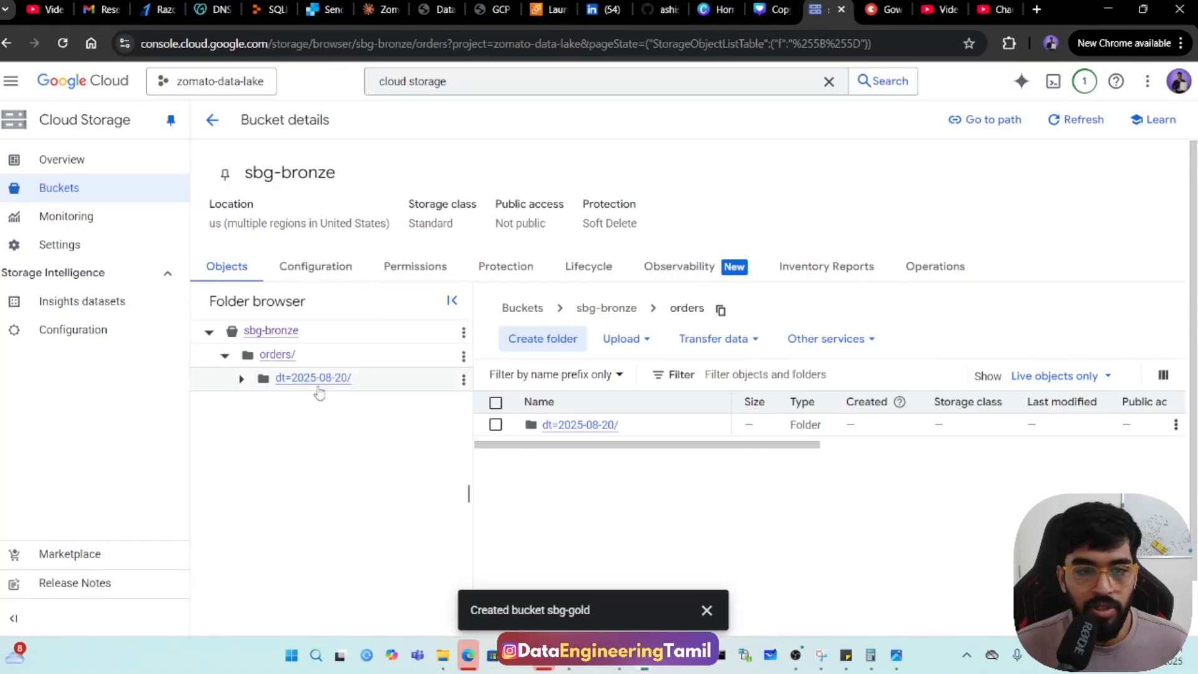
Create a folder in the sbg-bronze bucket's root with the name restaurants copied from the Notepad++ notes.
left_click(274, 333)
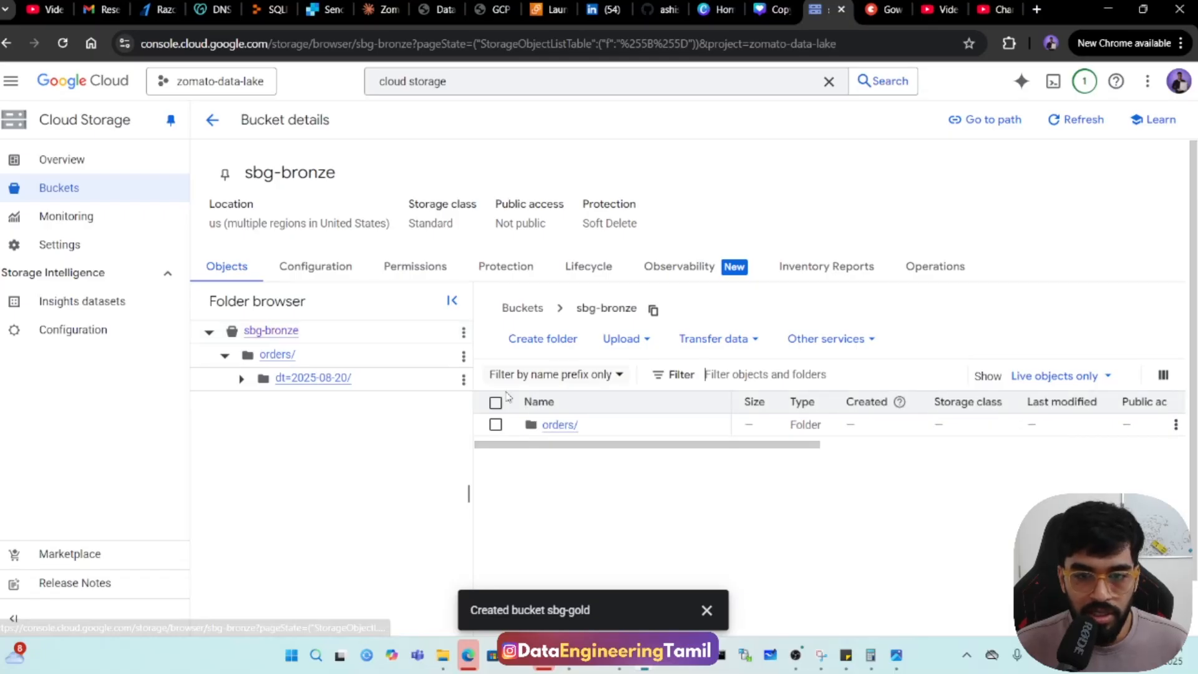
left_click(561, 355)
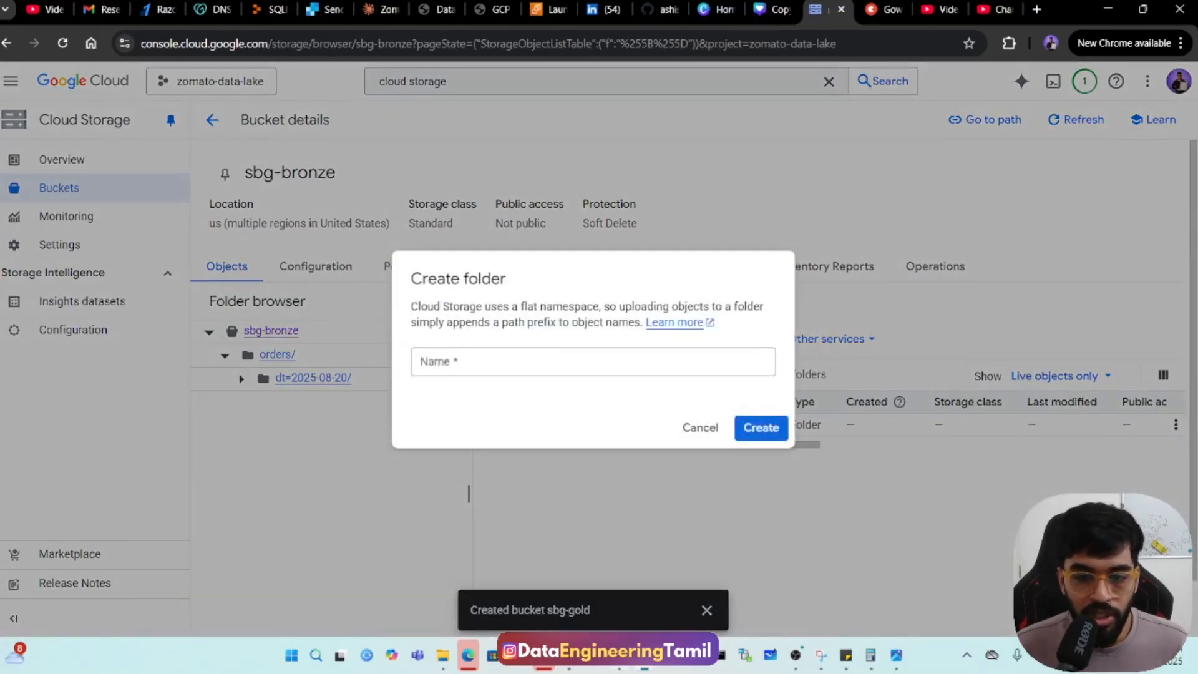
mouse_move(555, 655)
left_click(561, 568)
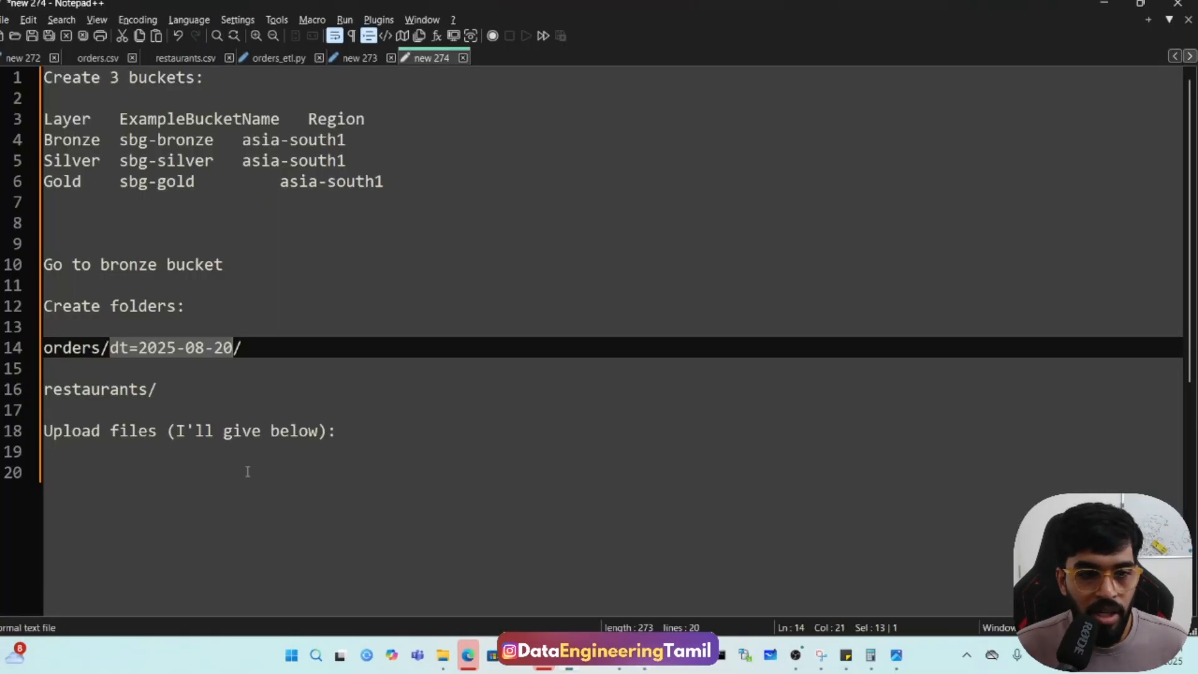
double_click(111, 395)
key("ctrl+c")
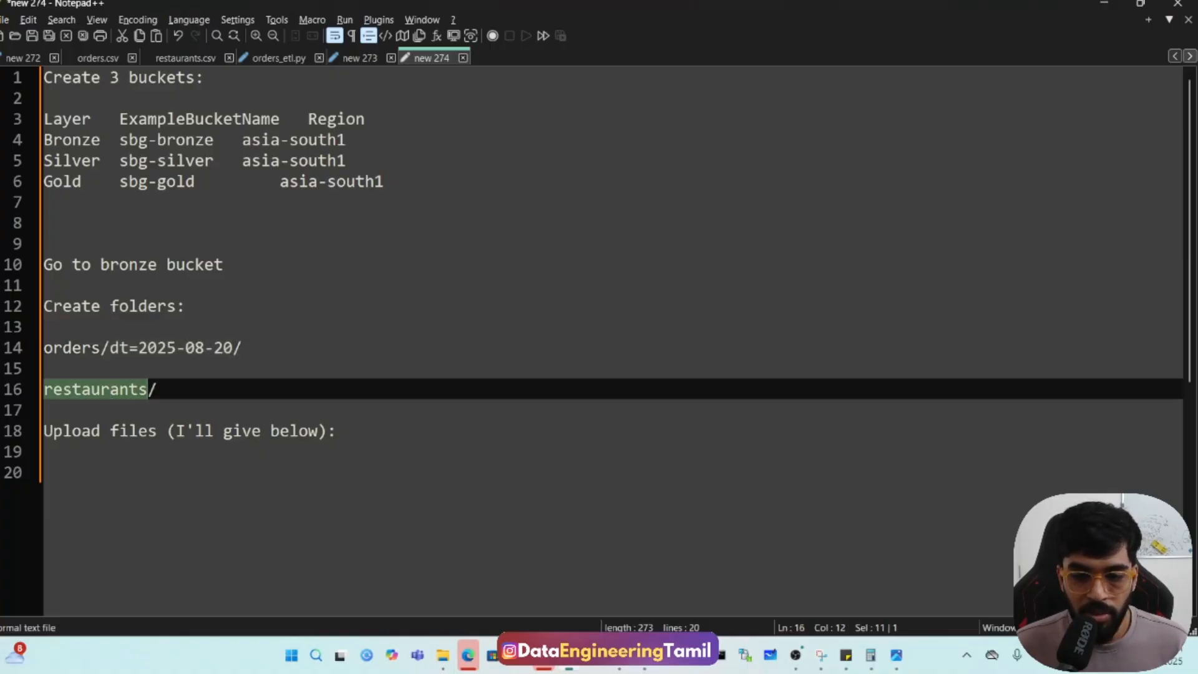
mouse_move(593, 655)
left_click(577, 597)
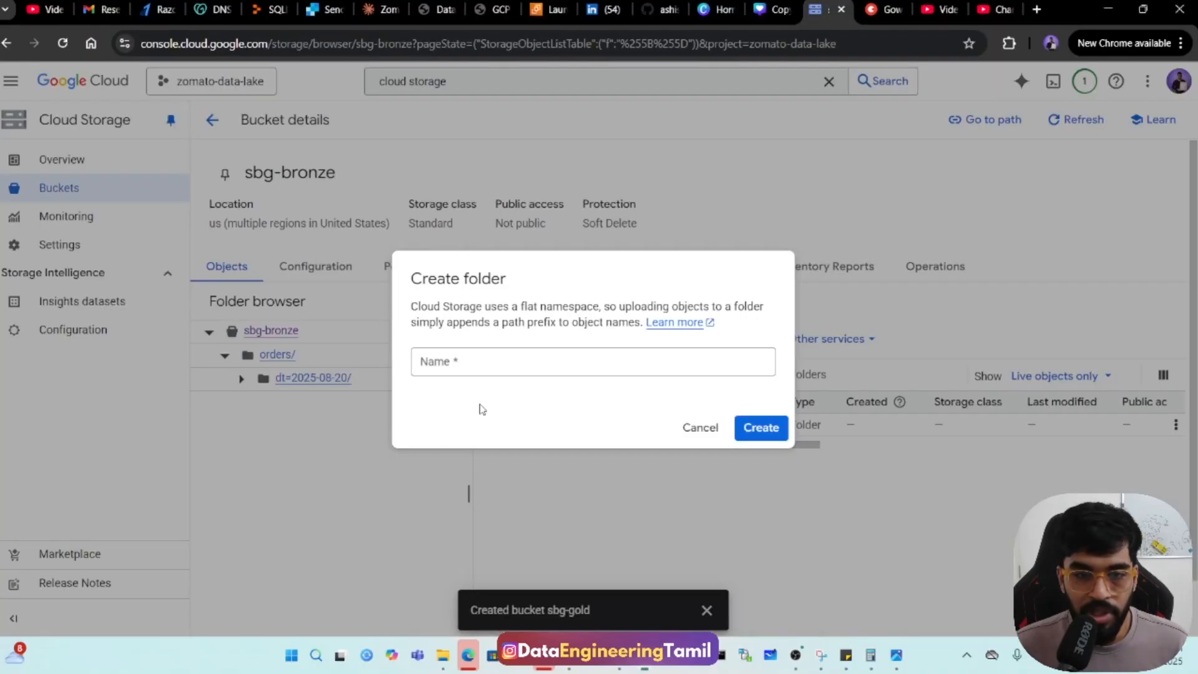
left_click(465, 375)
key("ctrl+v")
left_click(785, 430)
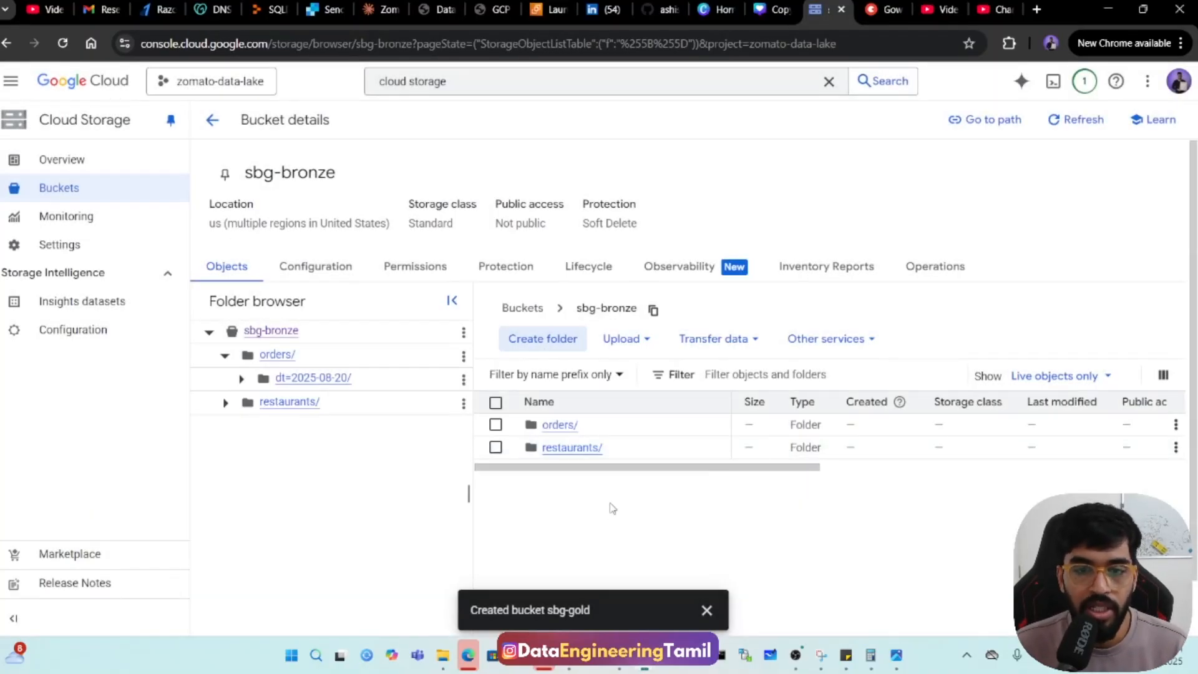
Switch to Notepad++ and examine the orders.csv columns and rows, including IDs, city, order timestamp, payment method and status.
left_click(572, 670)
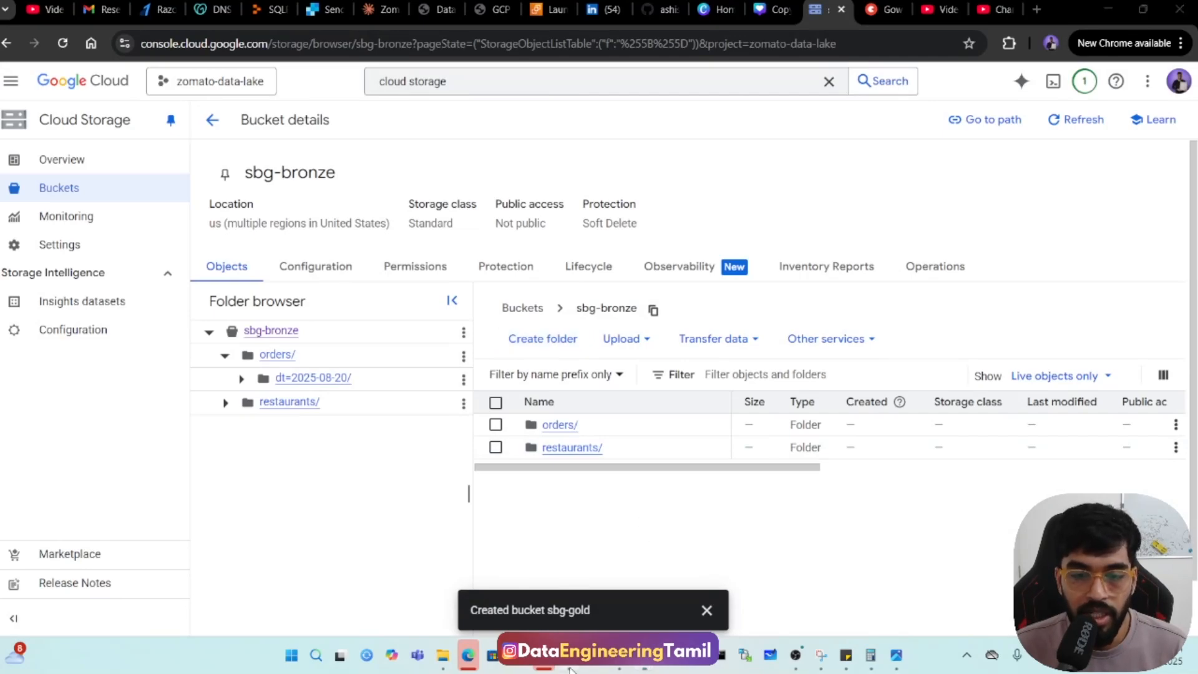
left_click(101, 59)
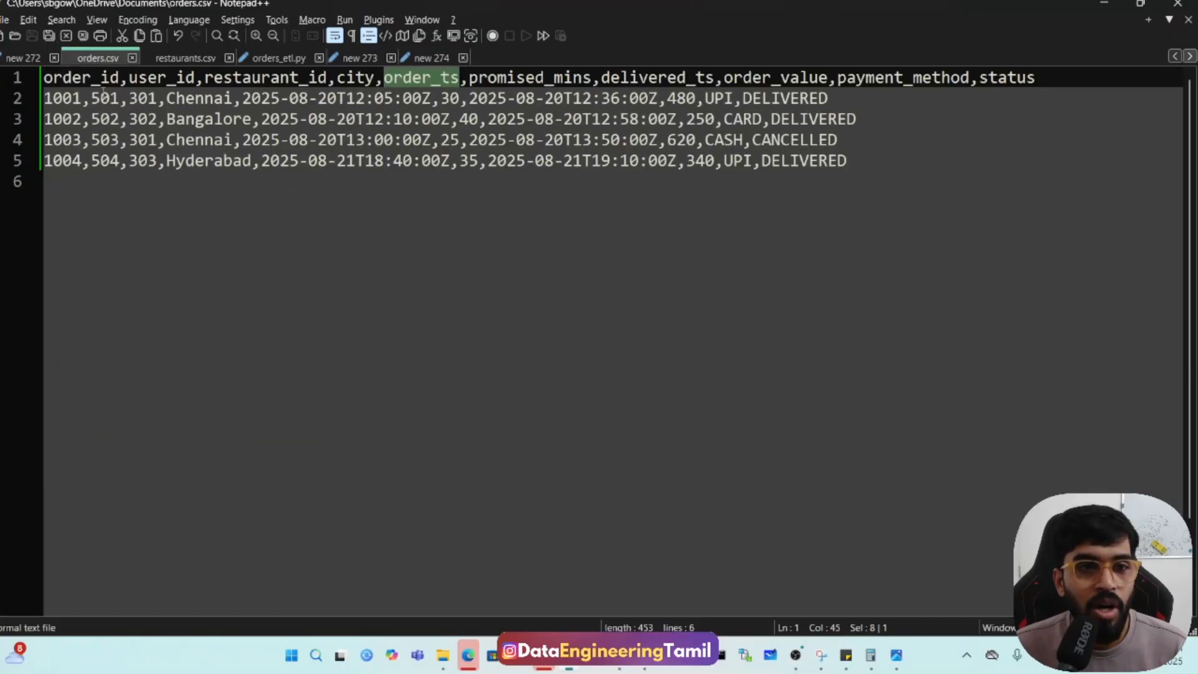
left_click_drag(66, 84, 857, 154)
left_click(407, 207)
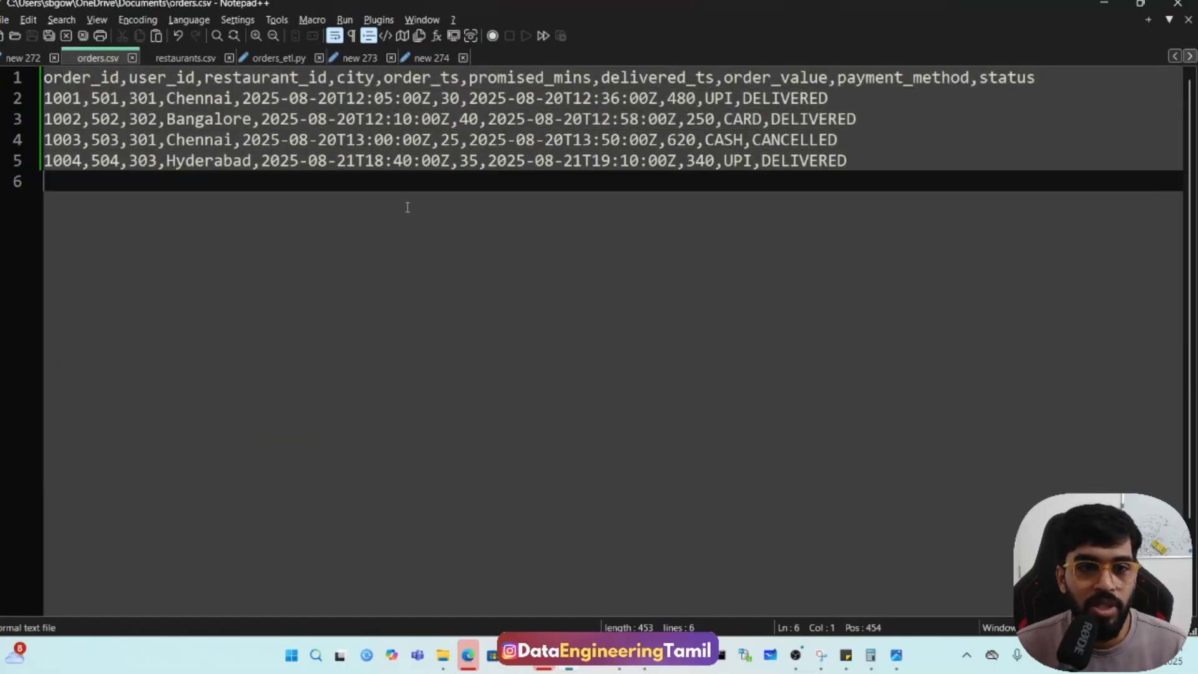
double_click(66, 98)
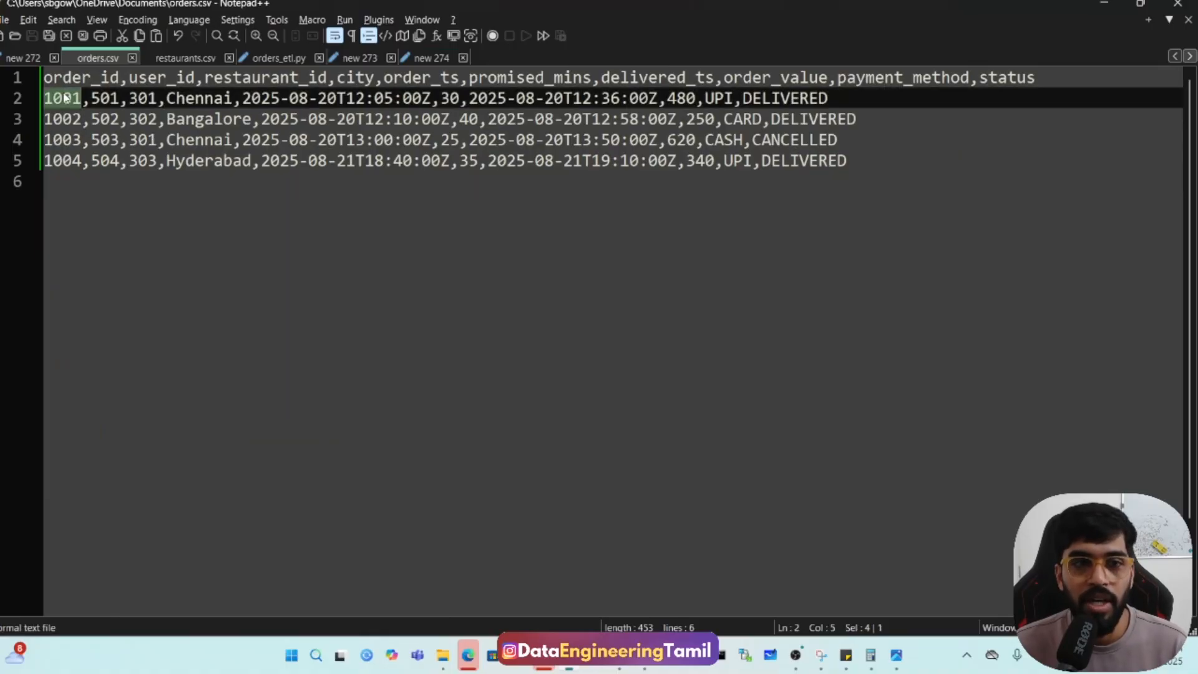
double_click(142, 99)
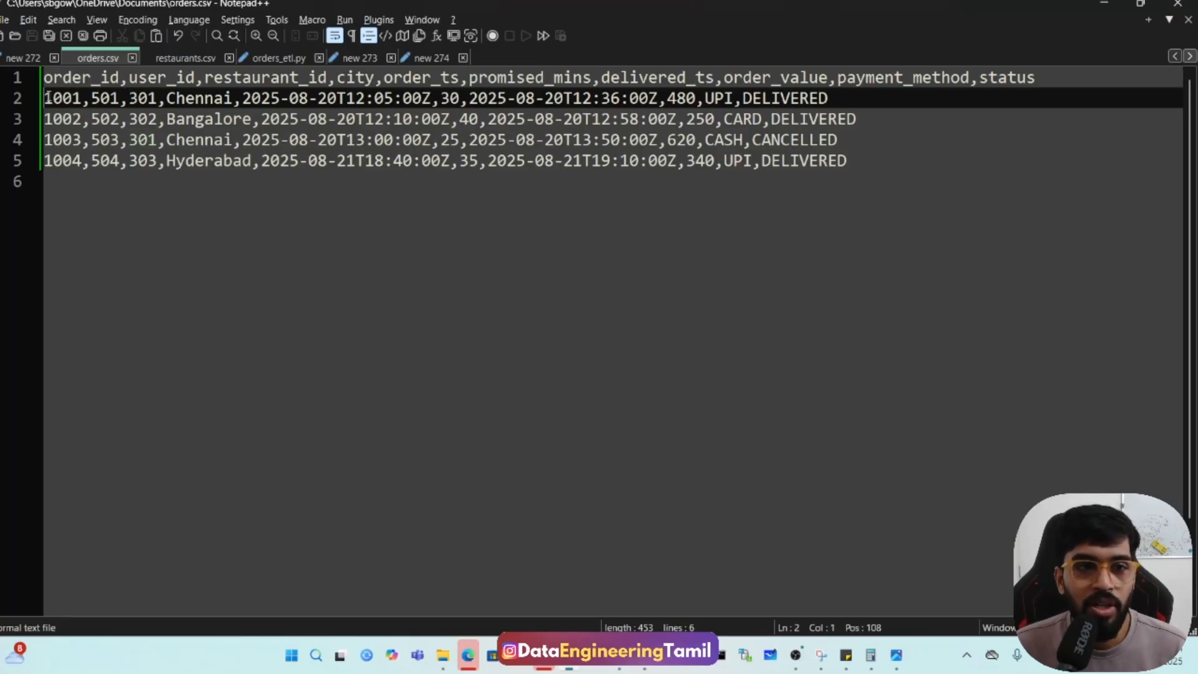
double_click(62, 98)
double_click(105, 98)
double_click(142, 99)
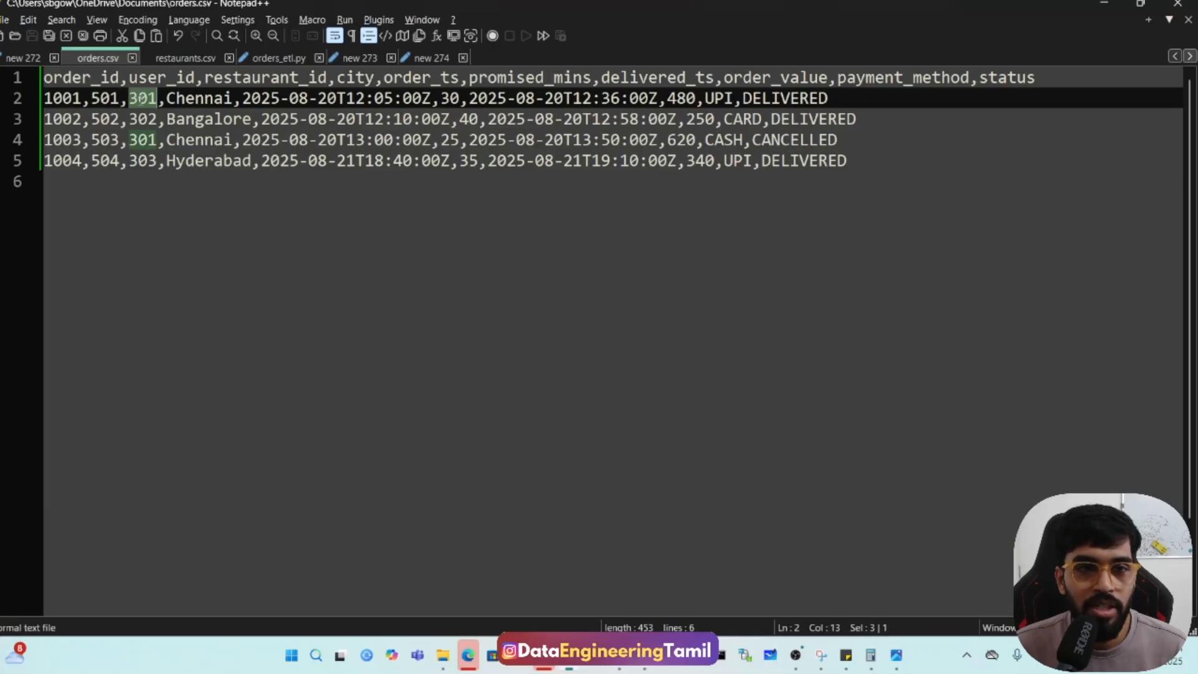
double_click(200, 98)
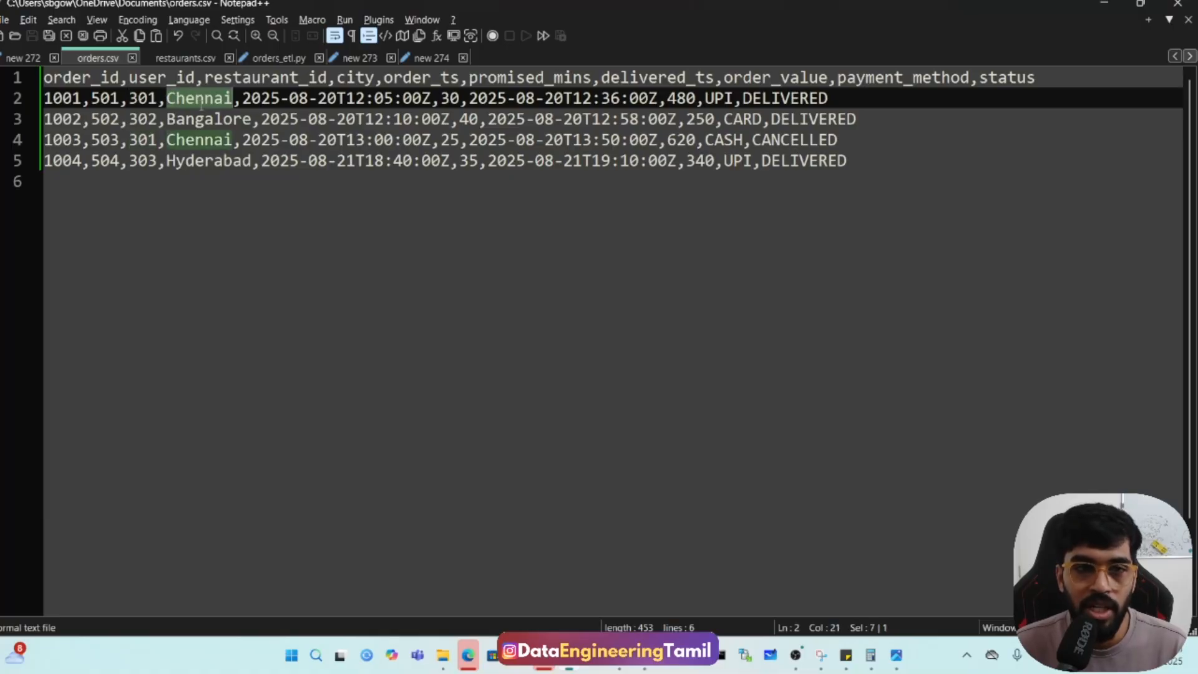
left_click_drag(290, 98, 299, 99)
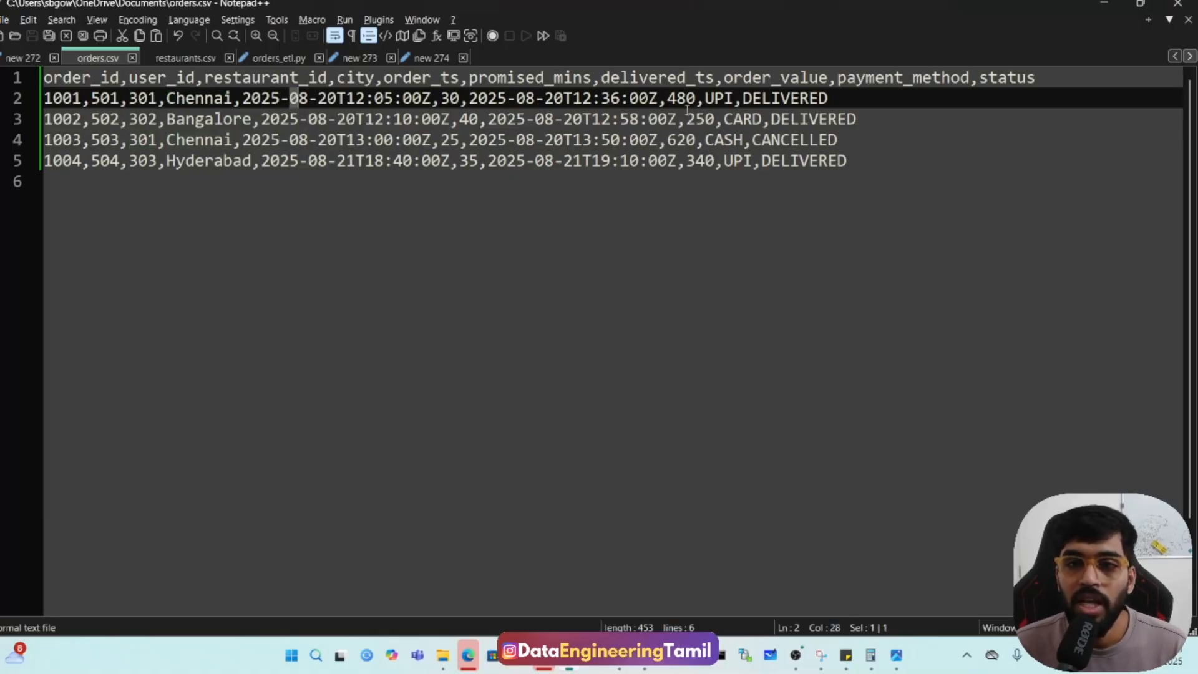
double_click(715, 100)
left_click(735, 117)
left_click(734, 137)
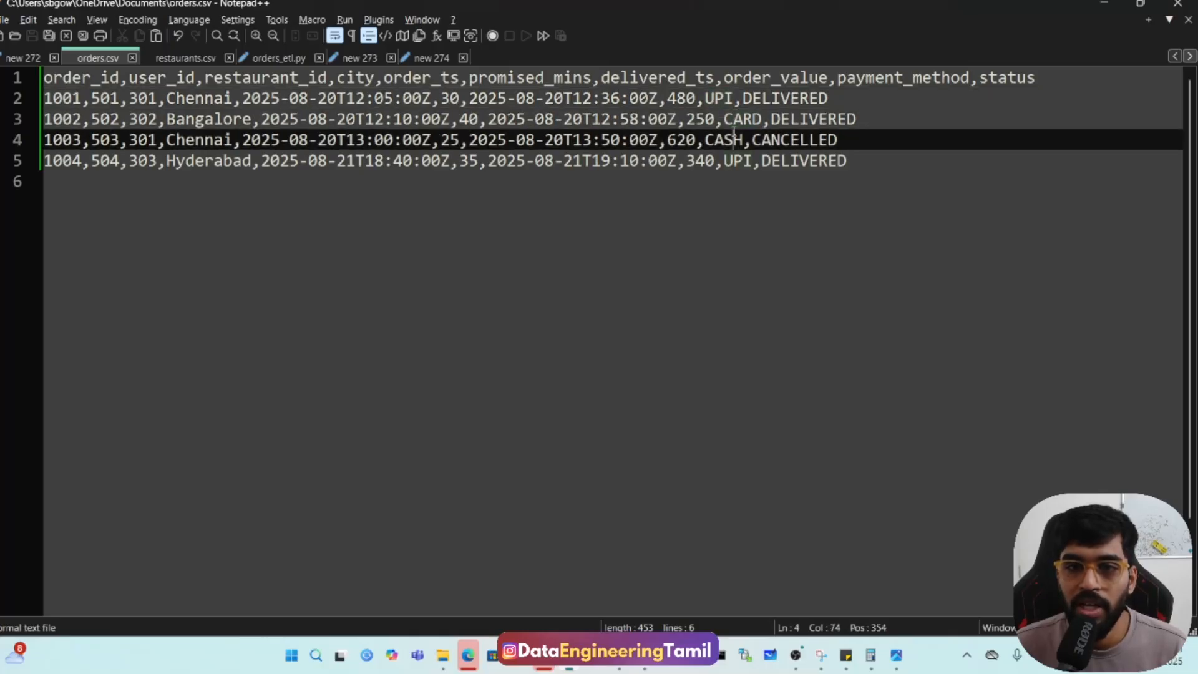
double_click(815, 99)
left_click(813, 119)
left_click(811, 140)
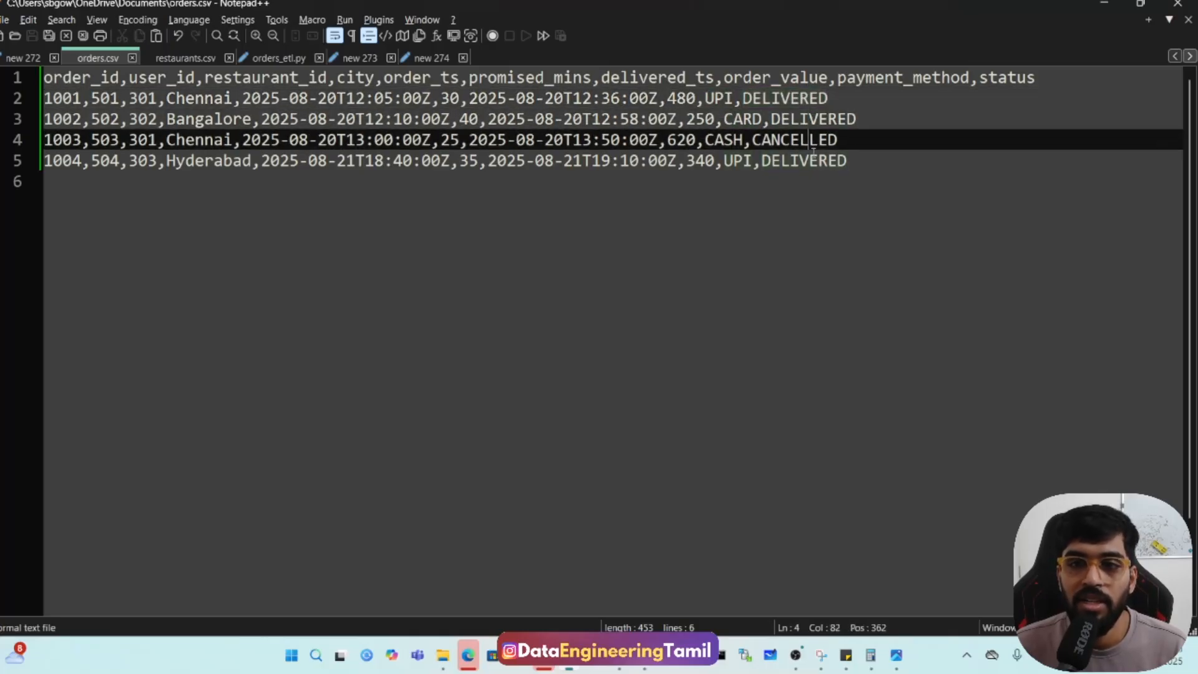
Examine restaurants.csv and compare its restaurant_id column with the matching column in orders.csv.
left_click(181, 58)
left_click(192, 181)
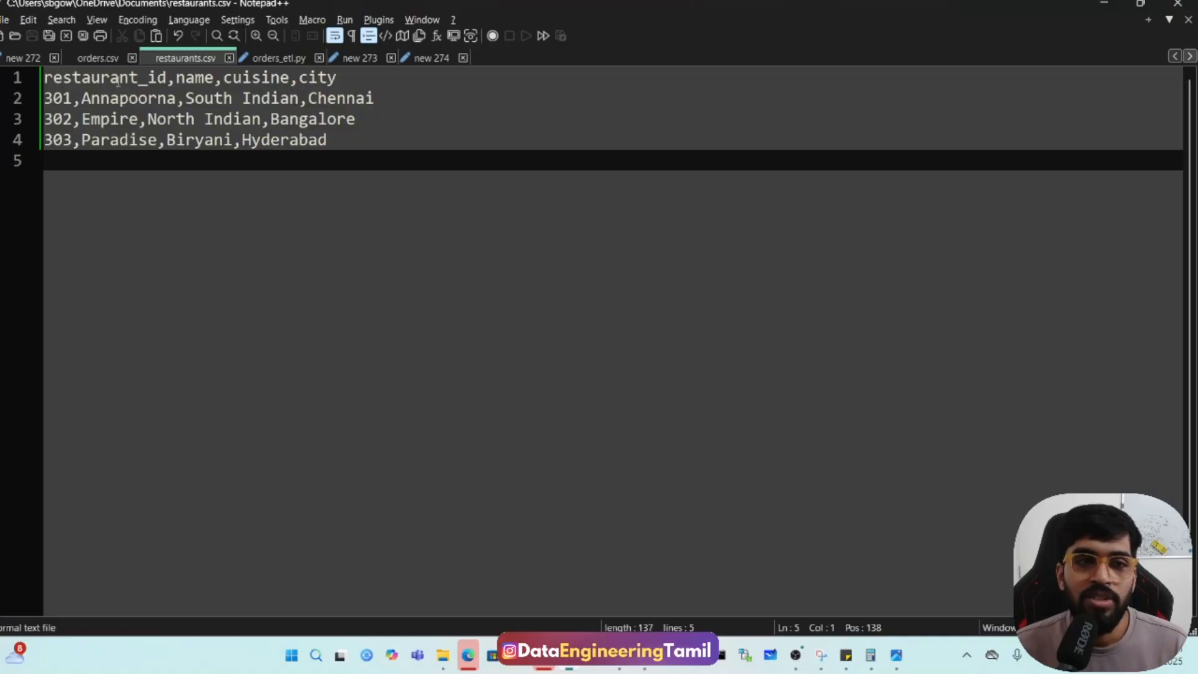
left_click(96, 59)
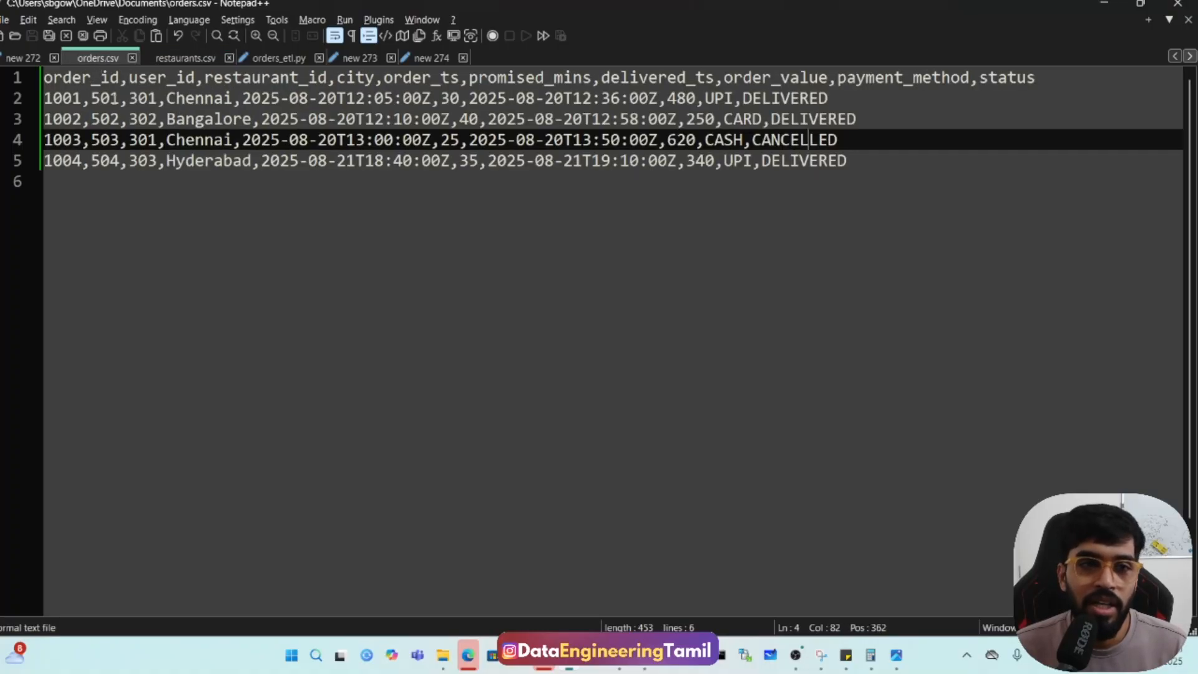
double_click(321, 80)
left_click(321, 98)
left_click(182, 59)
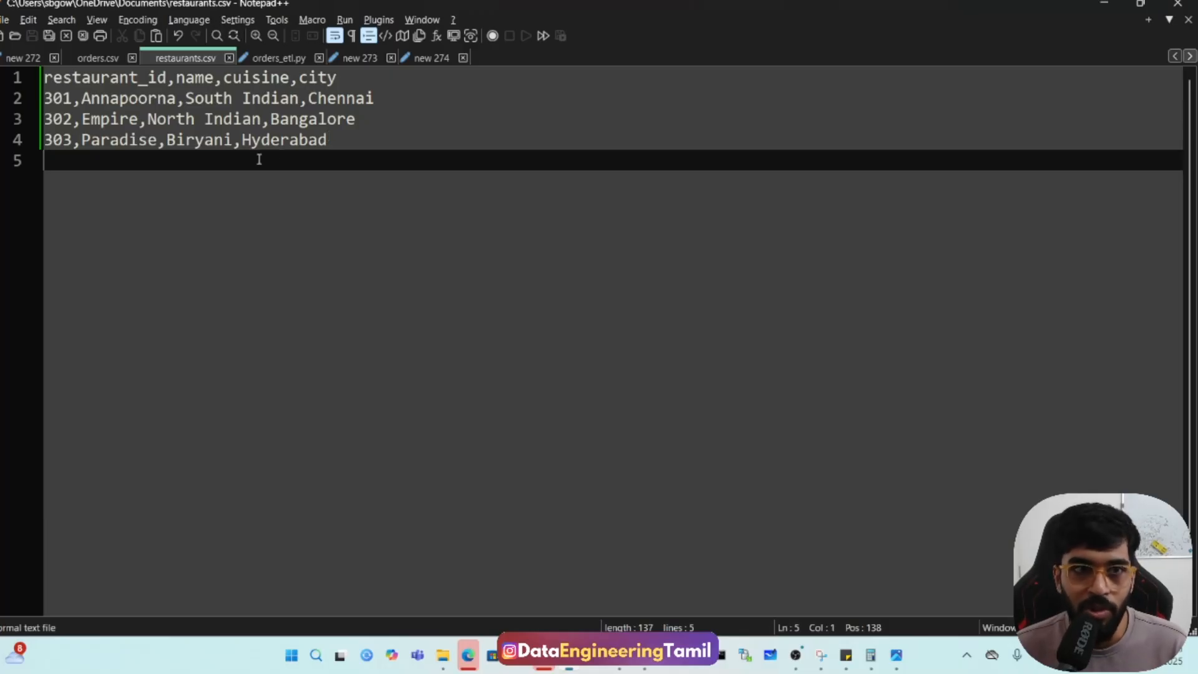
double_click(125, 75)
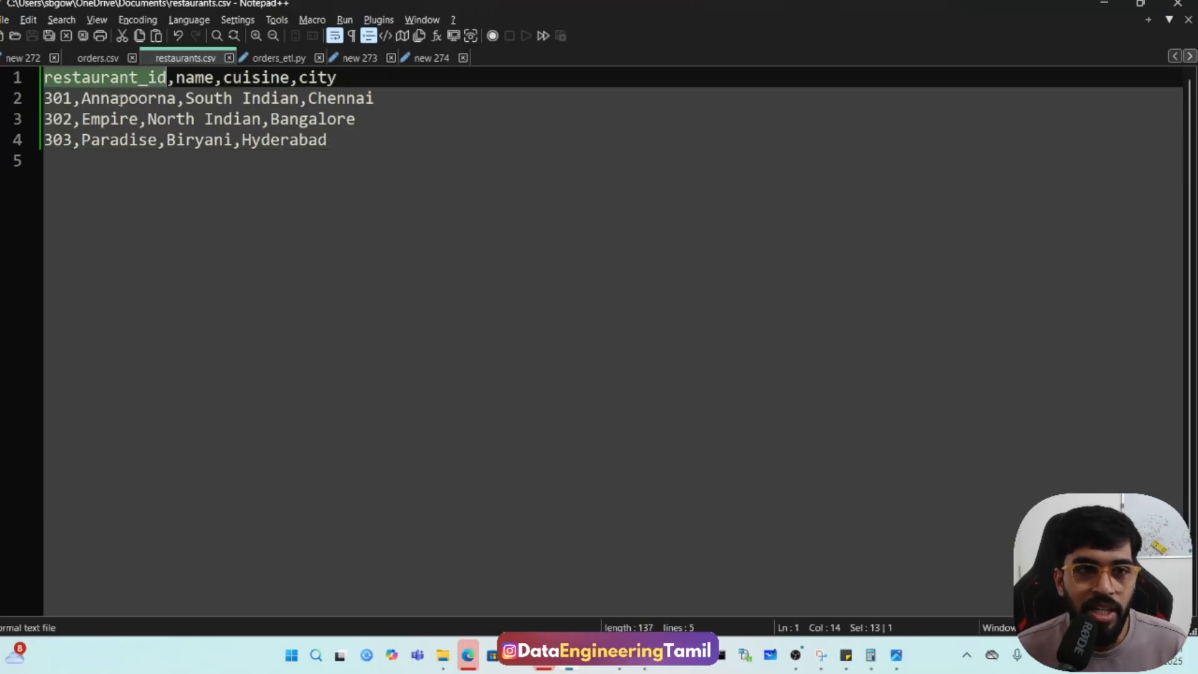
left_click(77, 56)
double_click(237, 78)
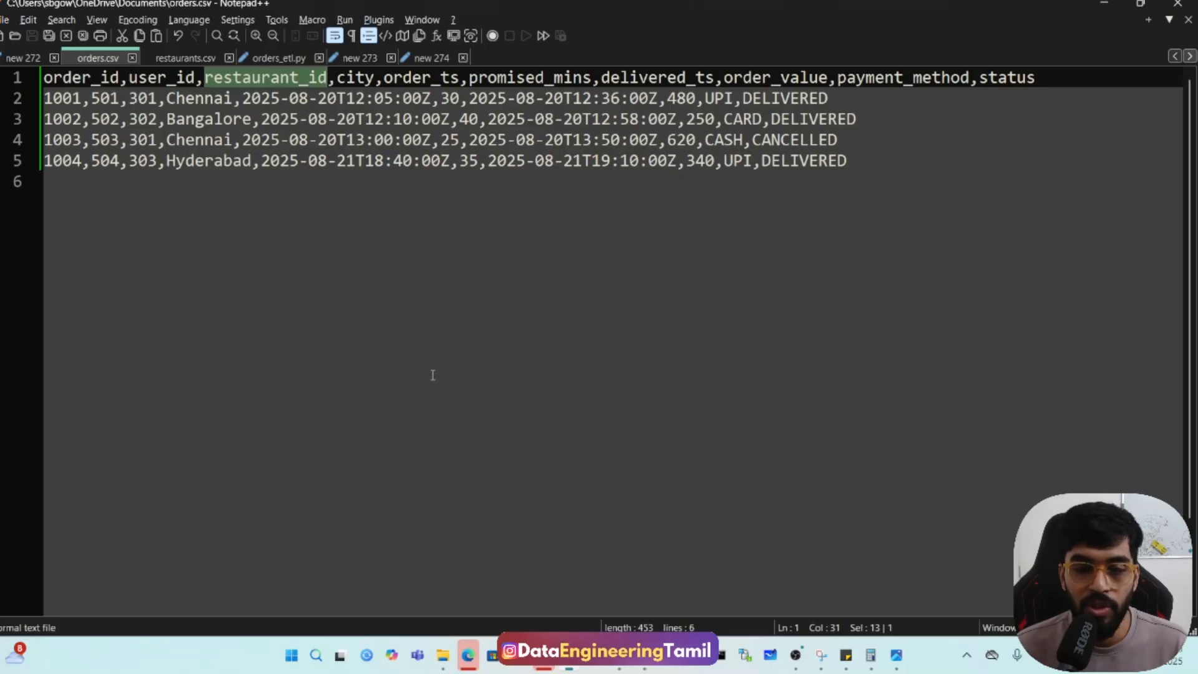
Check the upload instruction in the Notepad++ notes, return to Chrome, and upload orders.csv from Documents into orders/dt=2025-08-20 in sbg-bronze.
left_click(410, 61)
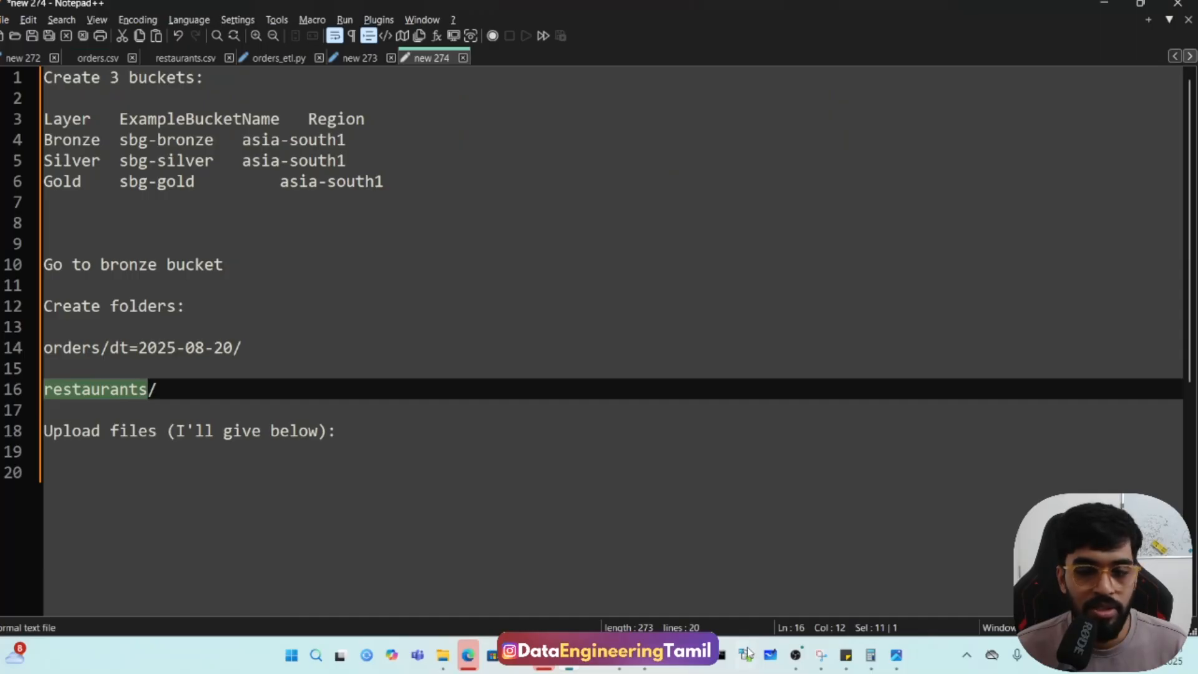
mouse_move(468, 656)
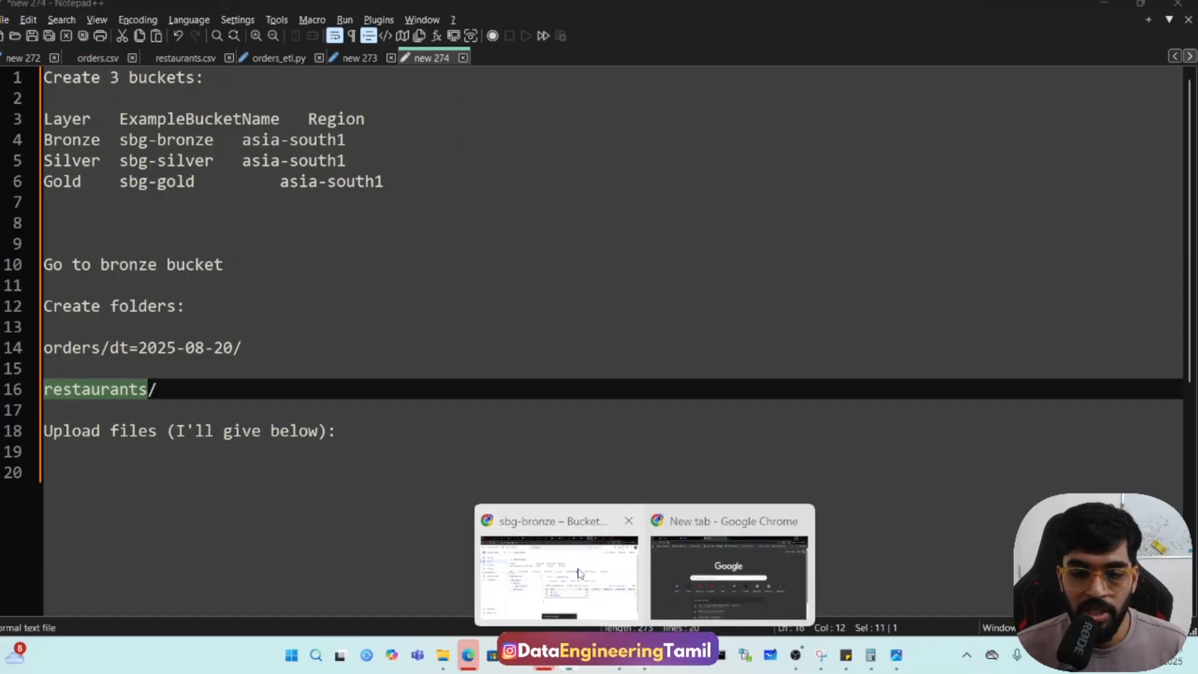
left_click(548, 570)
left_click(569, 431)
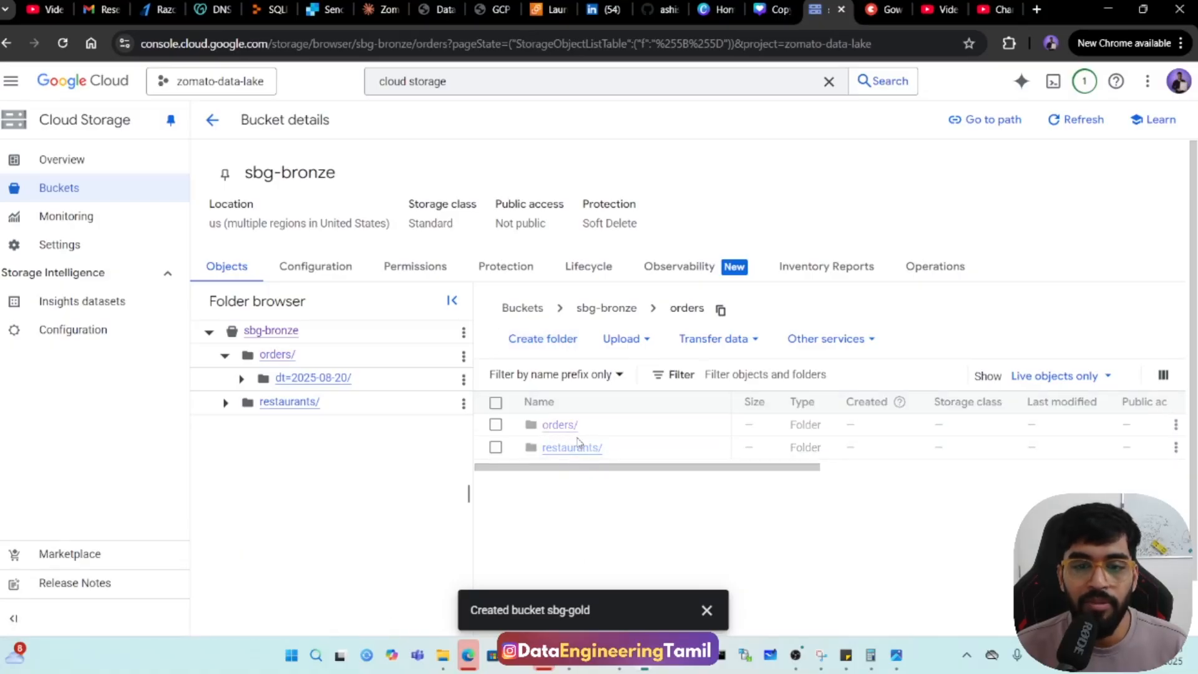
left_click(563, 431)
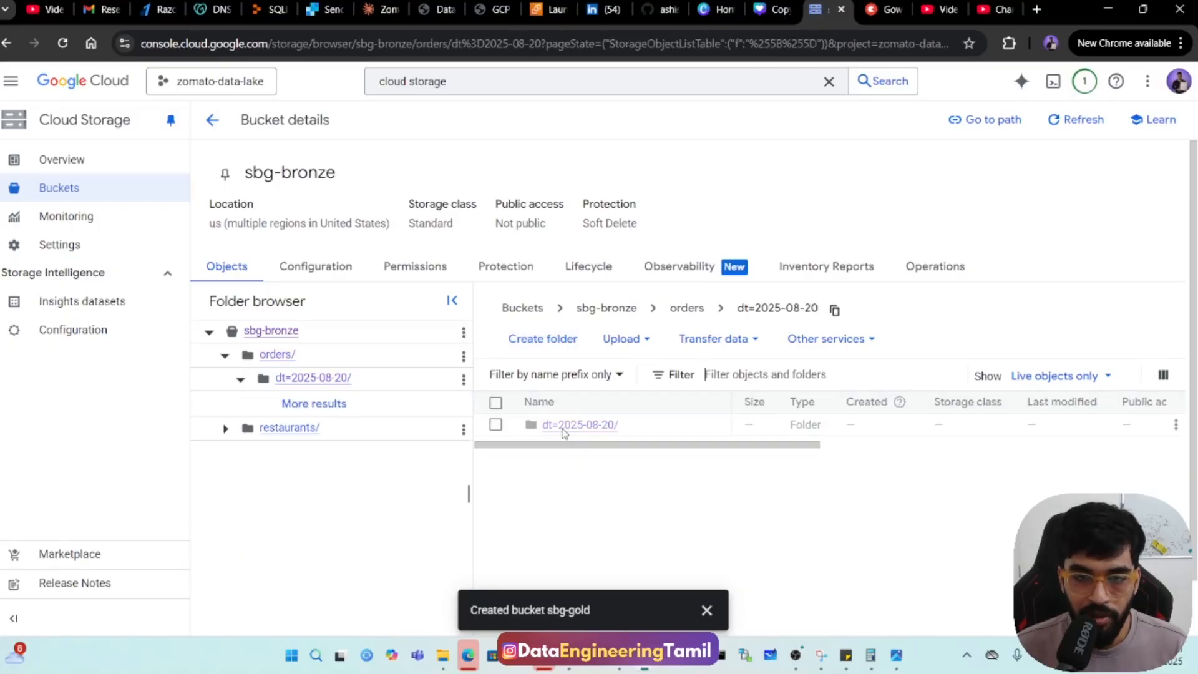
left_click(621, 339)
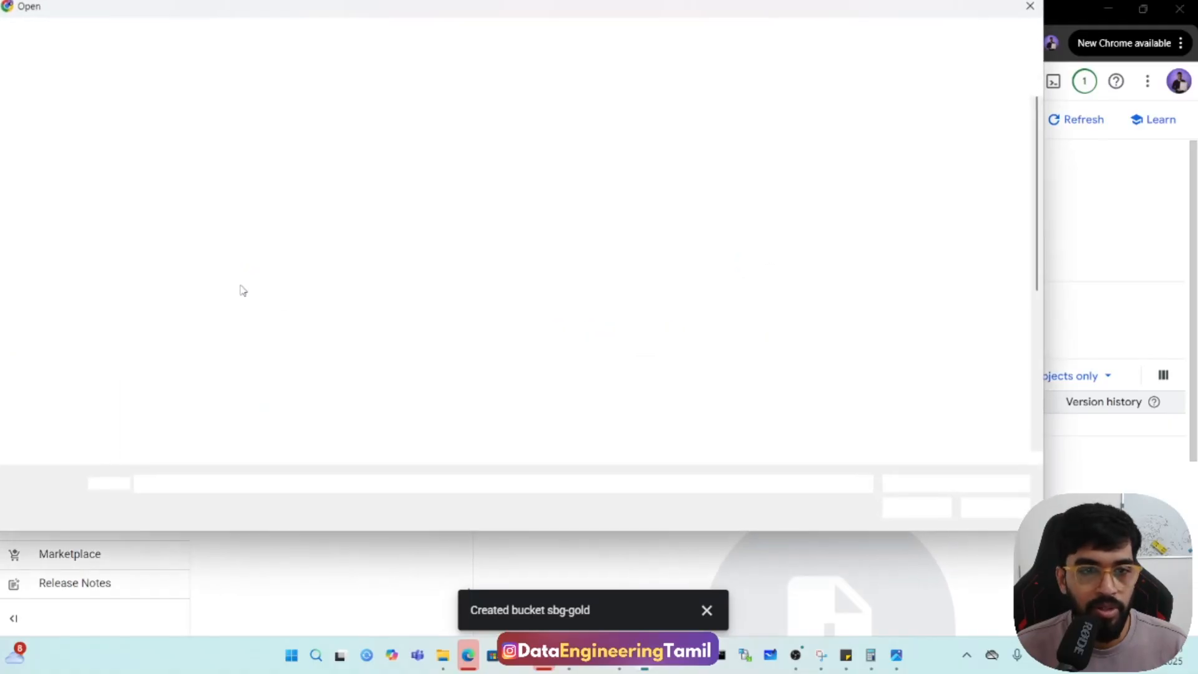
scroll(212, 289, "down", 5)
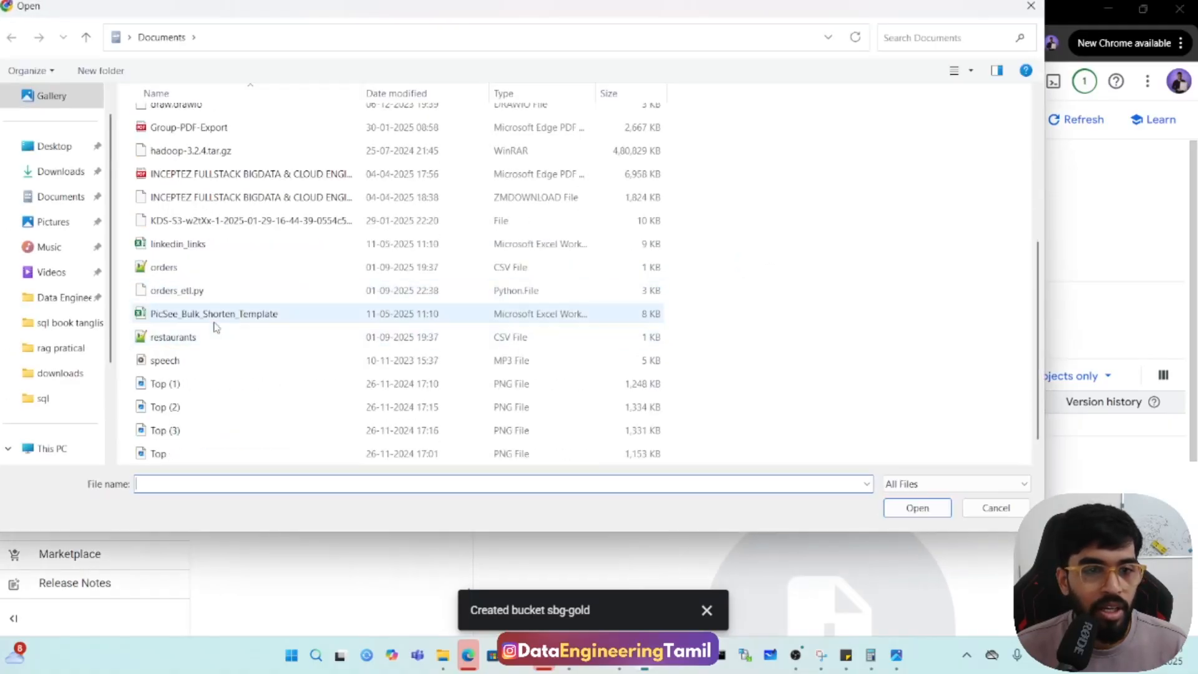
double_click(193, 267)
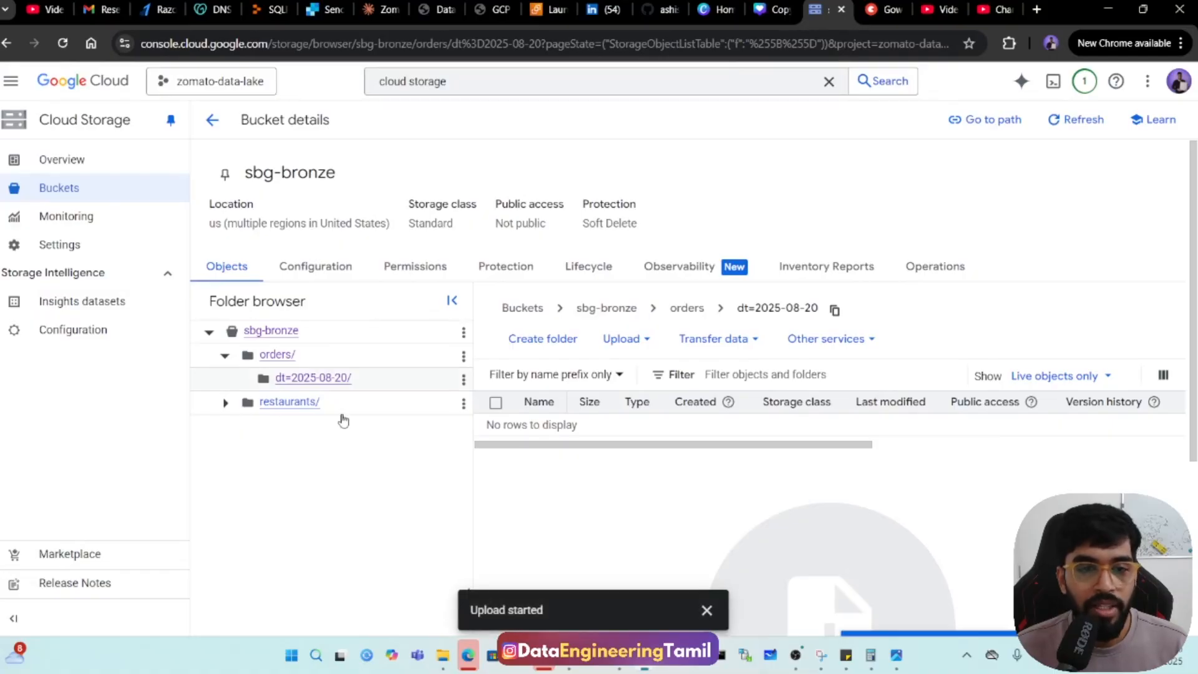
Upload restaurants.csv from Documents into the restaurants folder of the sbg-bronze bucket.
left_click(290, 403)
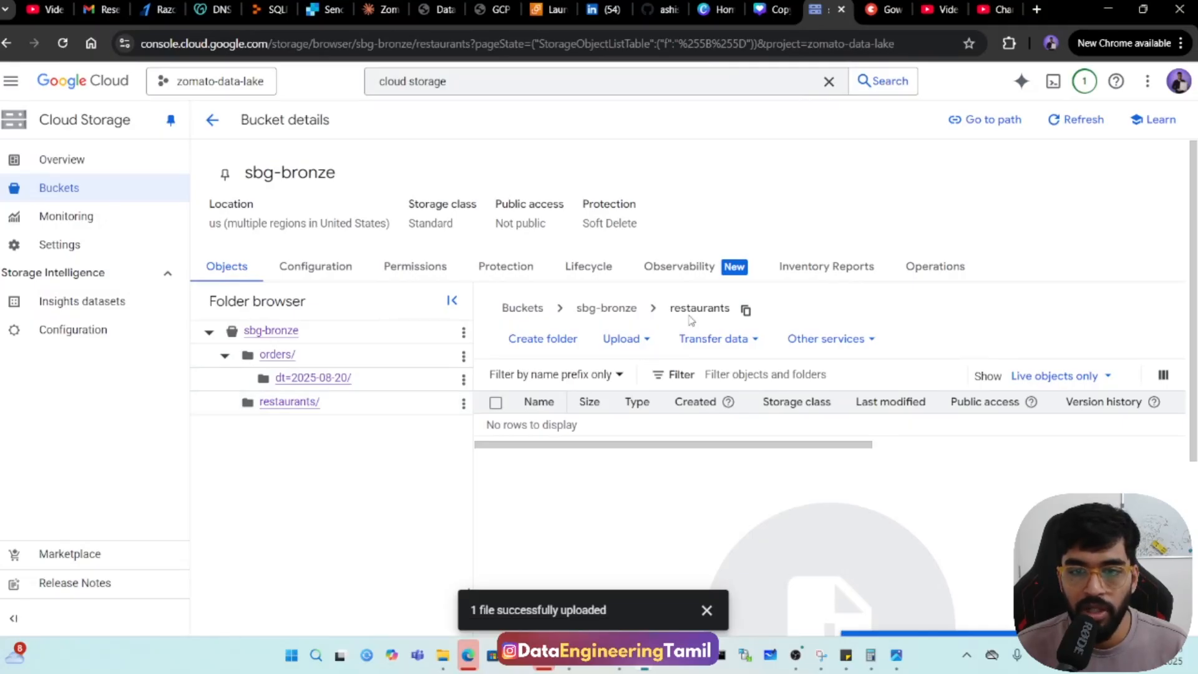
left_click(627, 339)
left_click(621, 374)
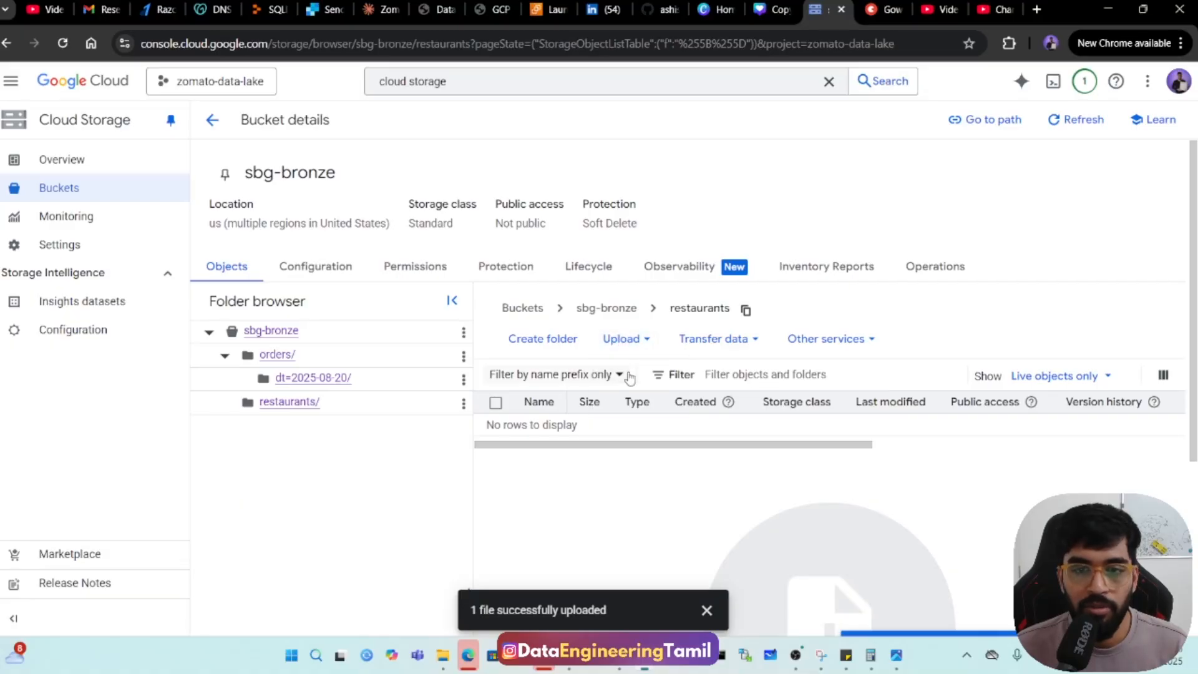
scroll(236, 326, "down", 3)
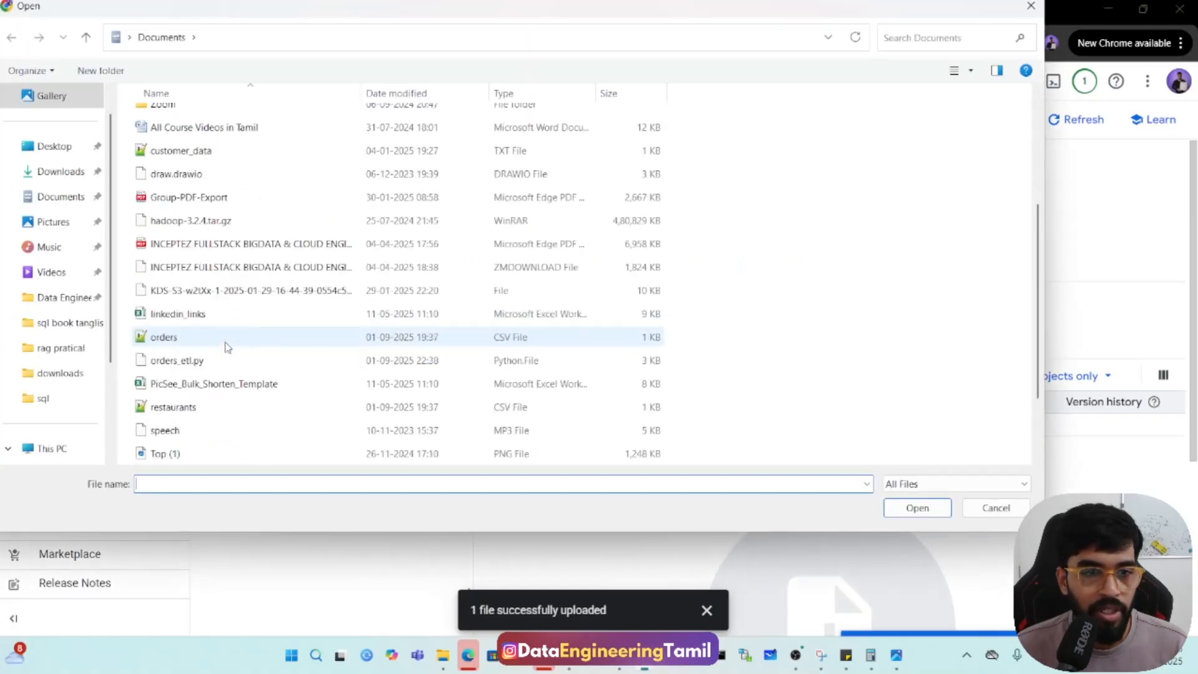
double_click(199, 406)
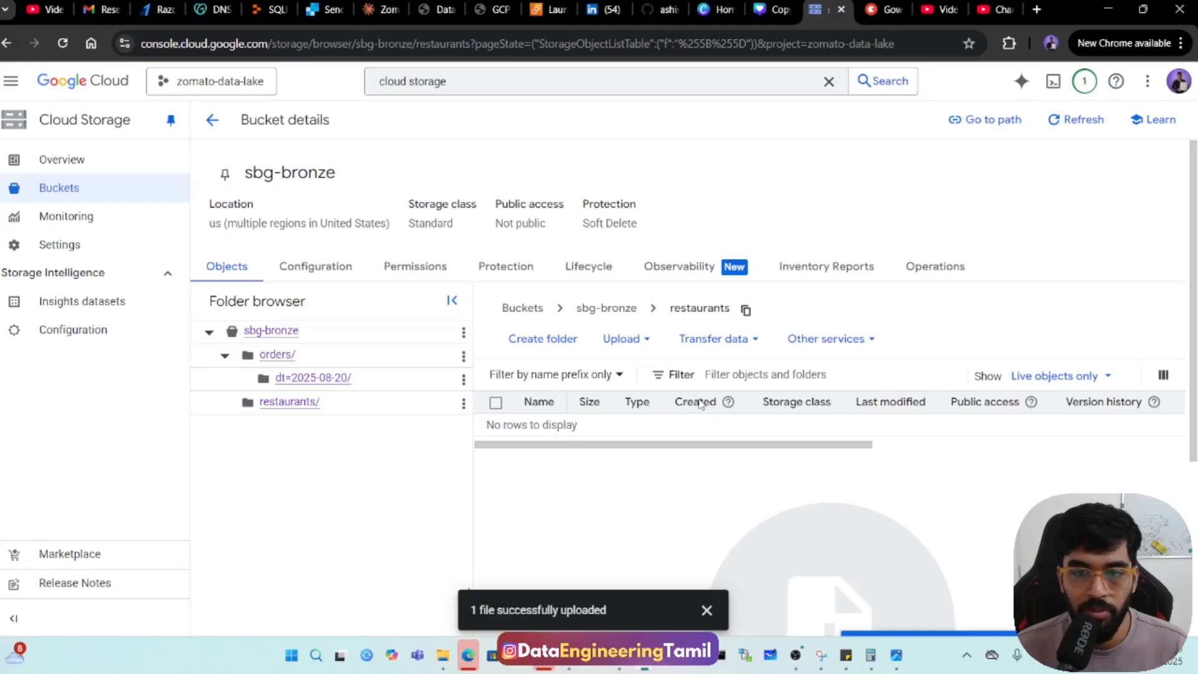
Reload the bucket page and check the uploaded files in the restaurants and orders/dt=2025-08-20 folders.
left_click(62, 43)
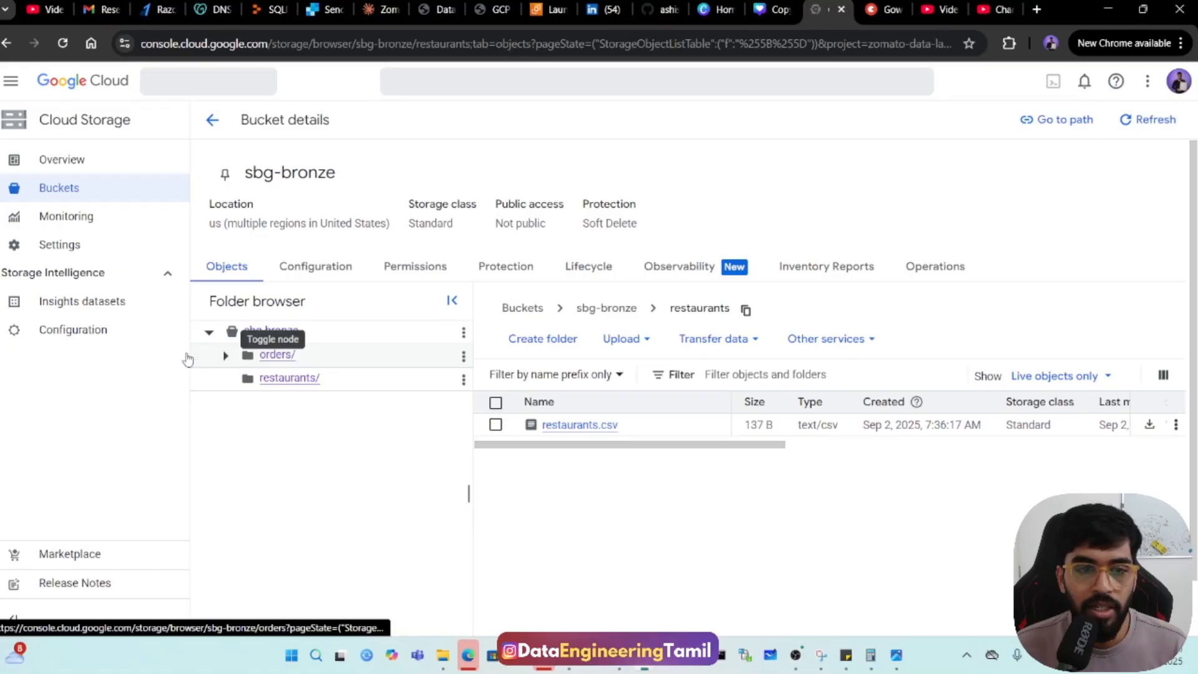
left_click(234, 357)
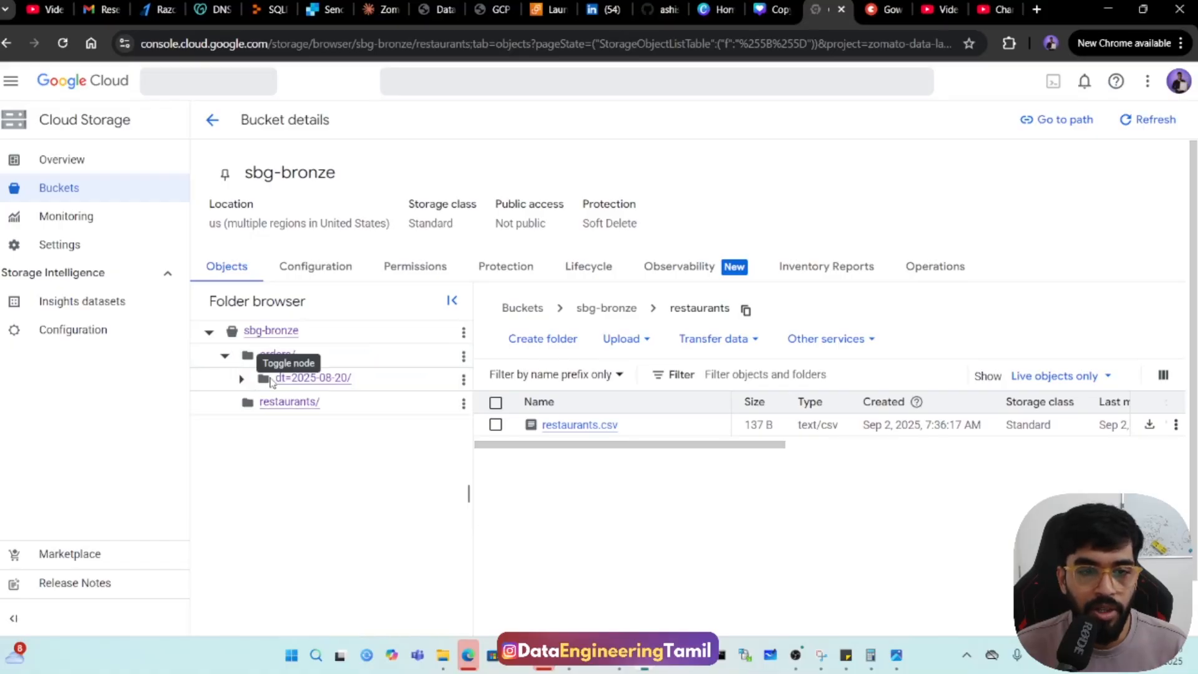
left_click(342, 378)
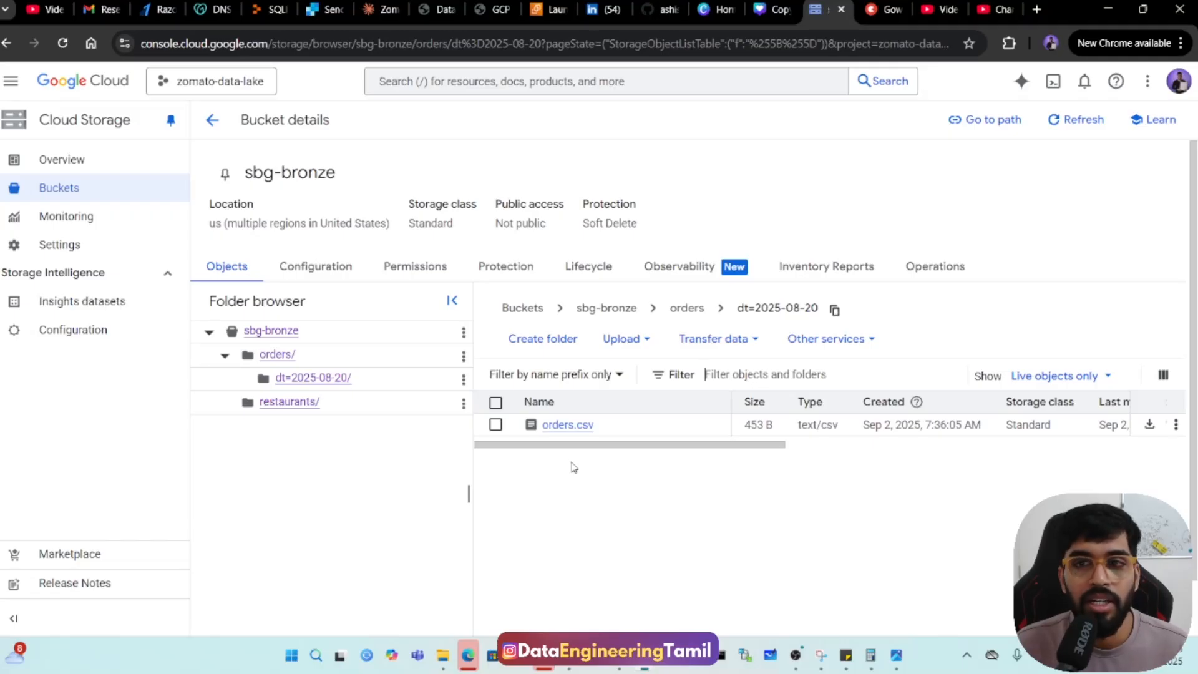
Switch to the open Topmate page and look through its digital products, including the 100 SQL Problems guides in Tanglish and English.
left_click(881, 8)
scroll(436, 282, "down", 1)
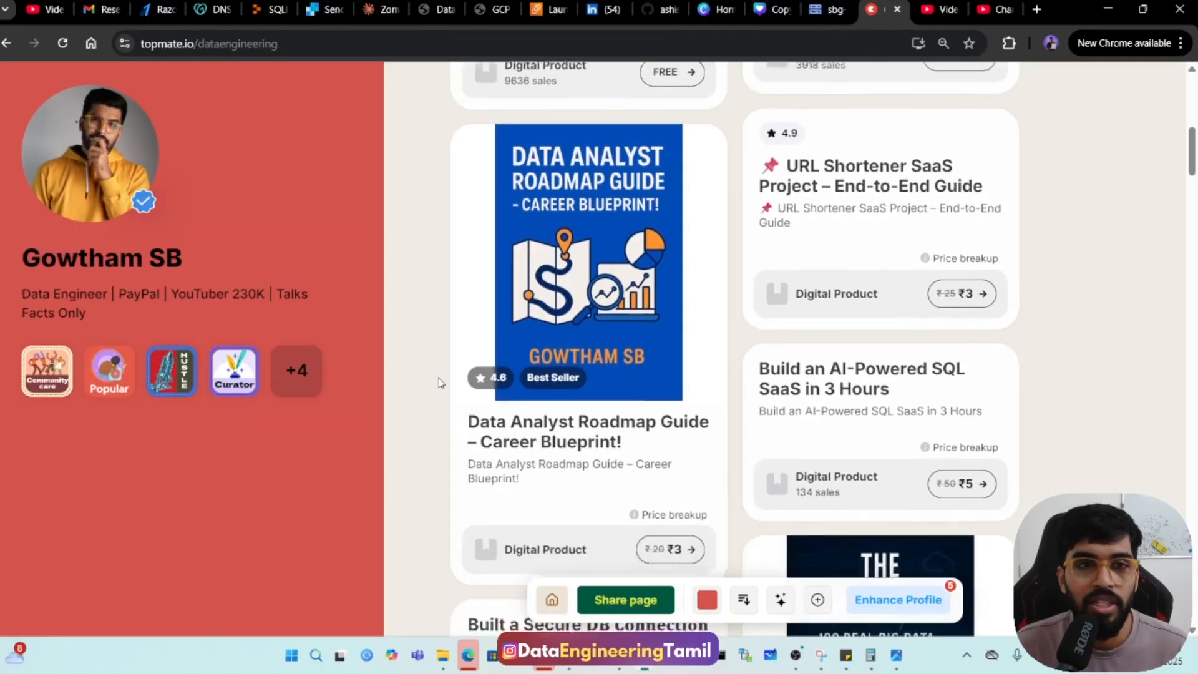
scroll(437, 283, "up", 10)
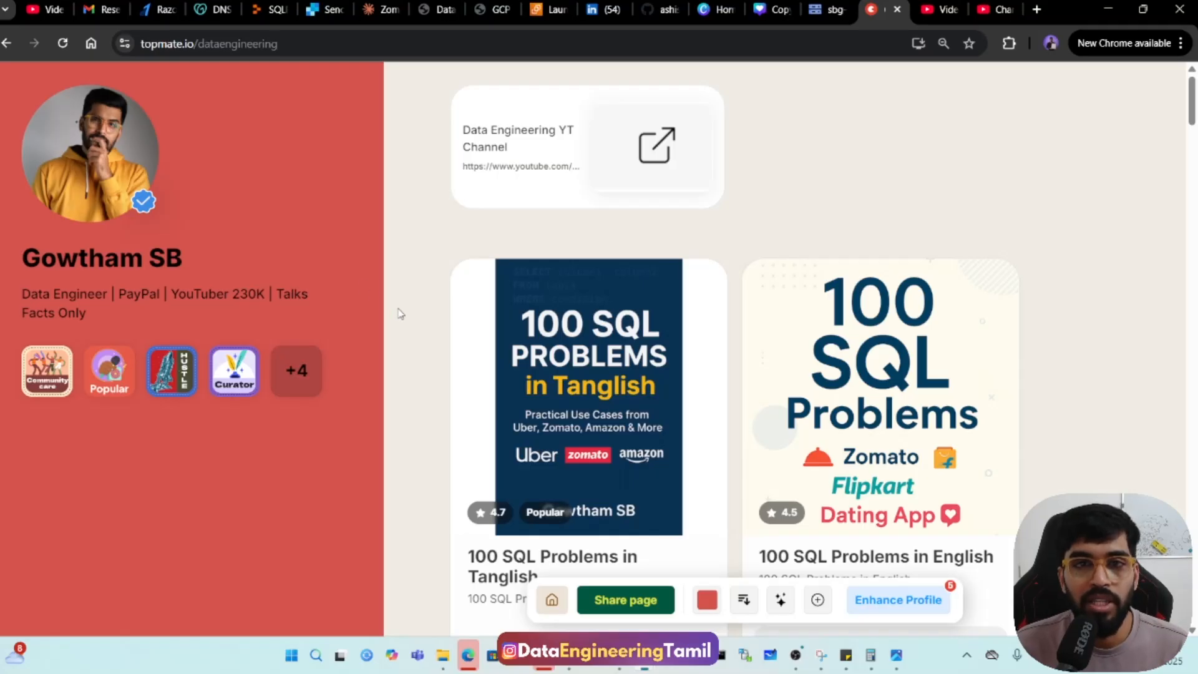
scroll(400, 319, "down", 4)
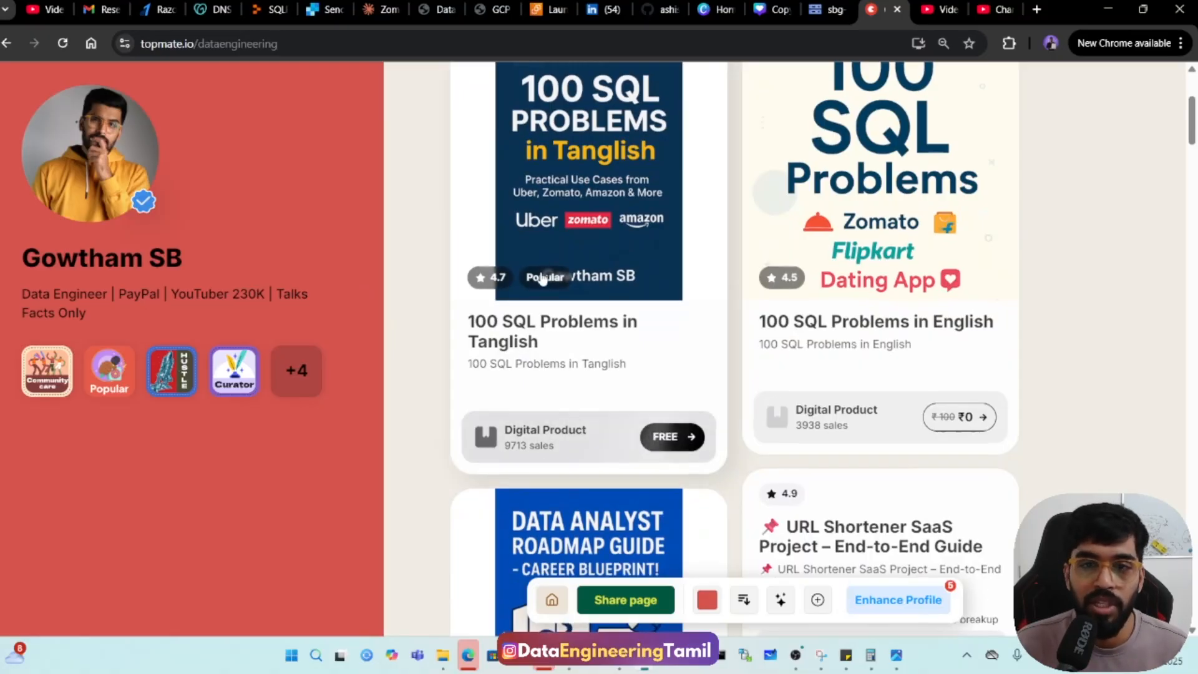
scroll(548, 275, "up", 1)
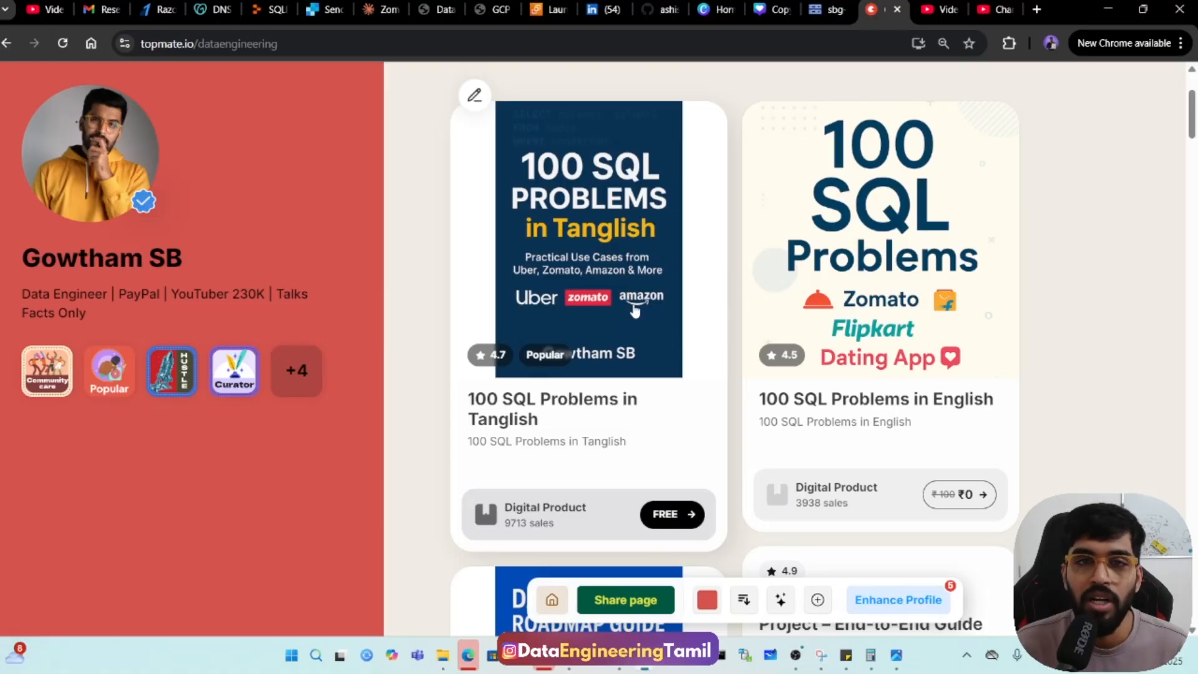
scroll(635, 310, "down", 1)
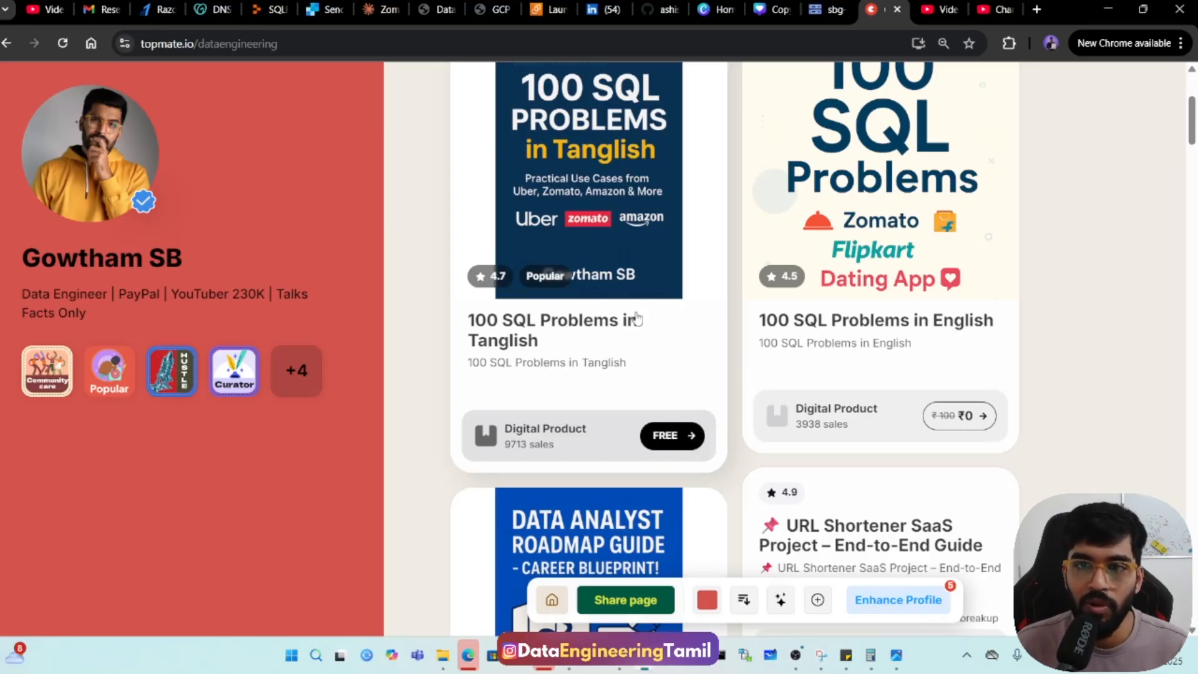
Switch to YouTube Studio and look over the Master Course playlist videos and the channel's list of published videos.
left_click(930, 10)
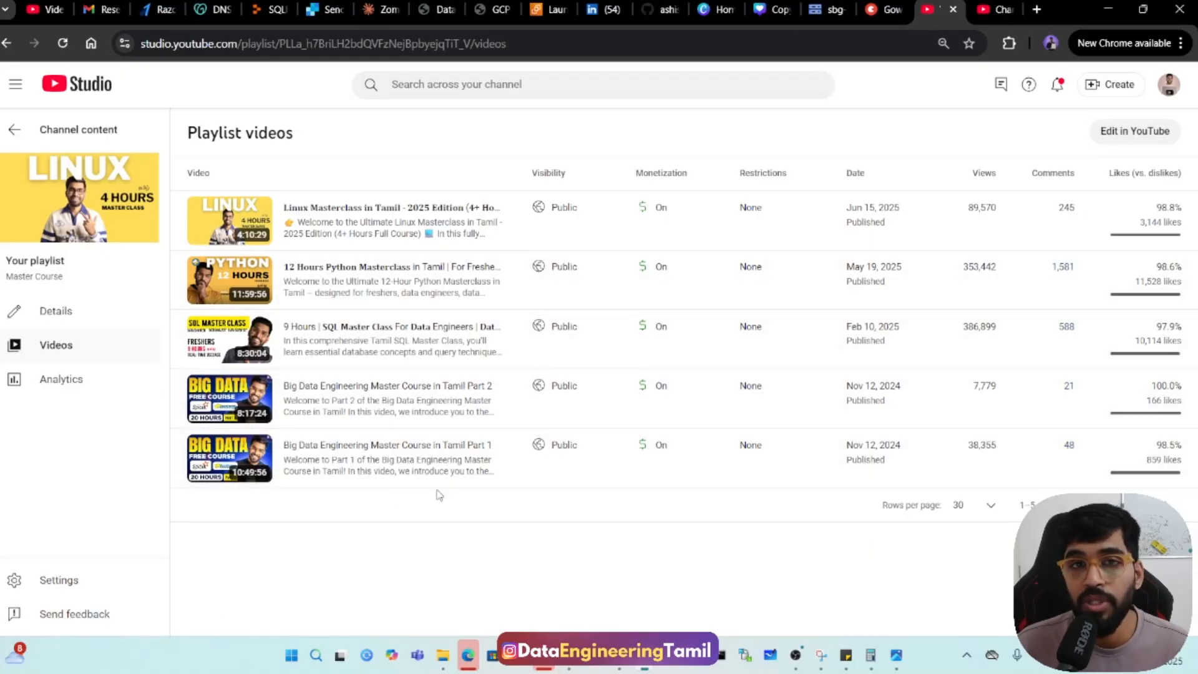
left_click(997, 9)
scroll(307, 474, "up", 10)
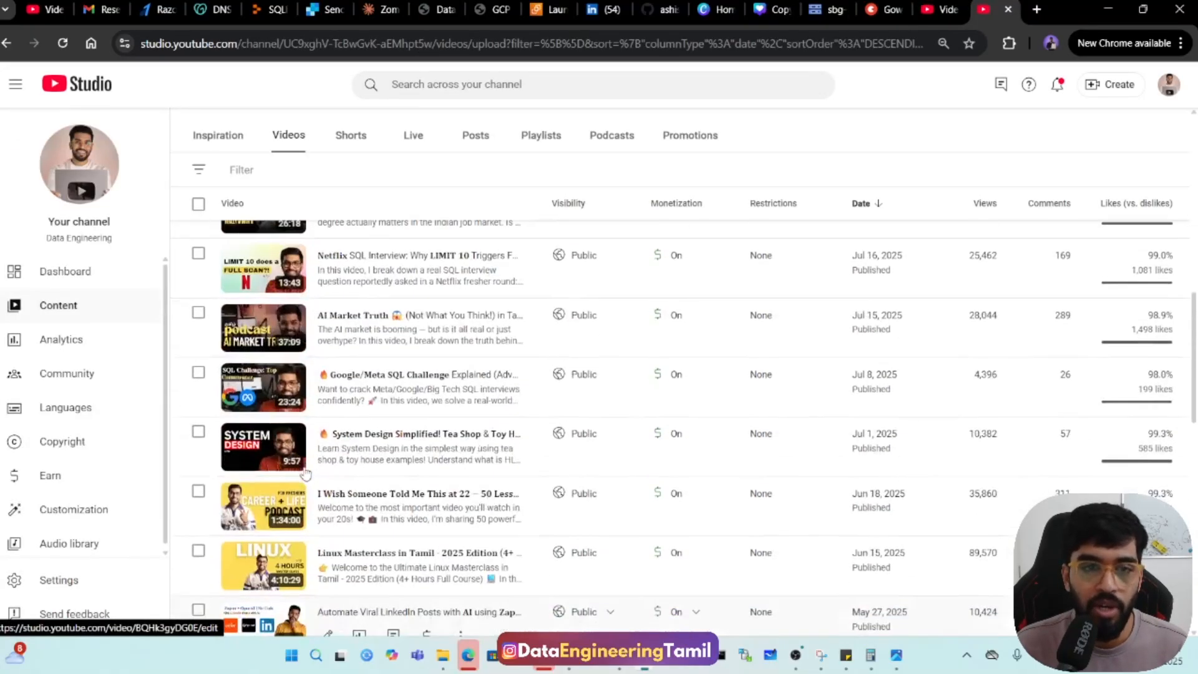
scroll(319, 467, "down", 8)
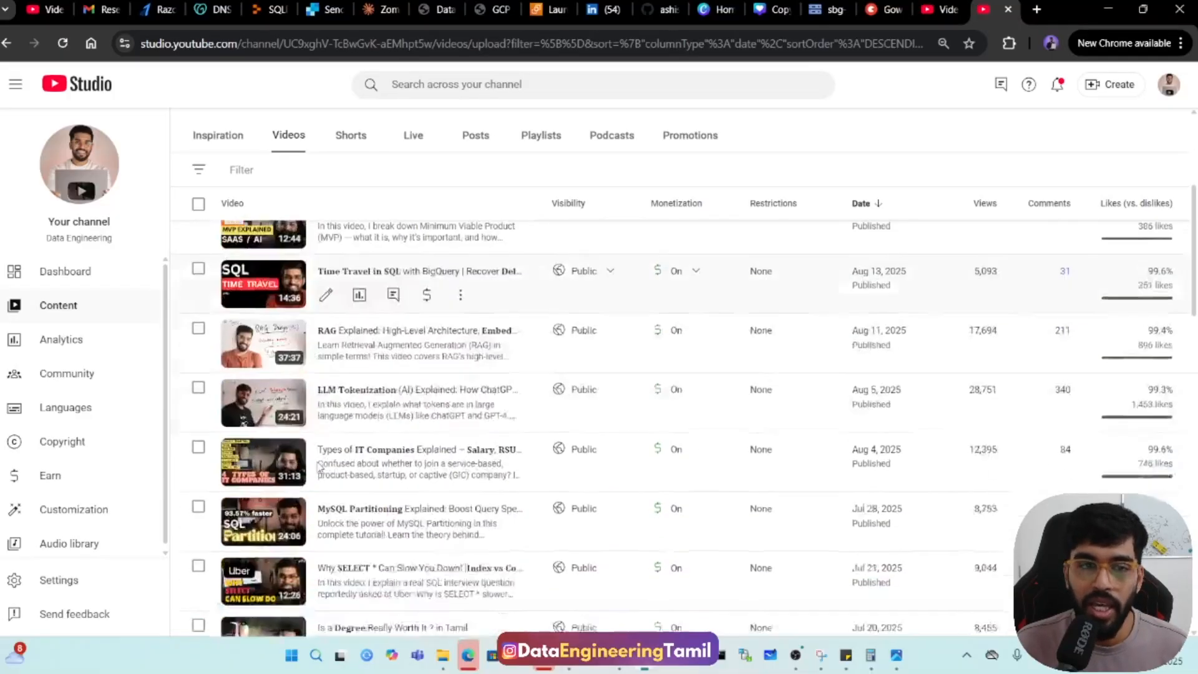
scroll(319, 467, "down", 8)
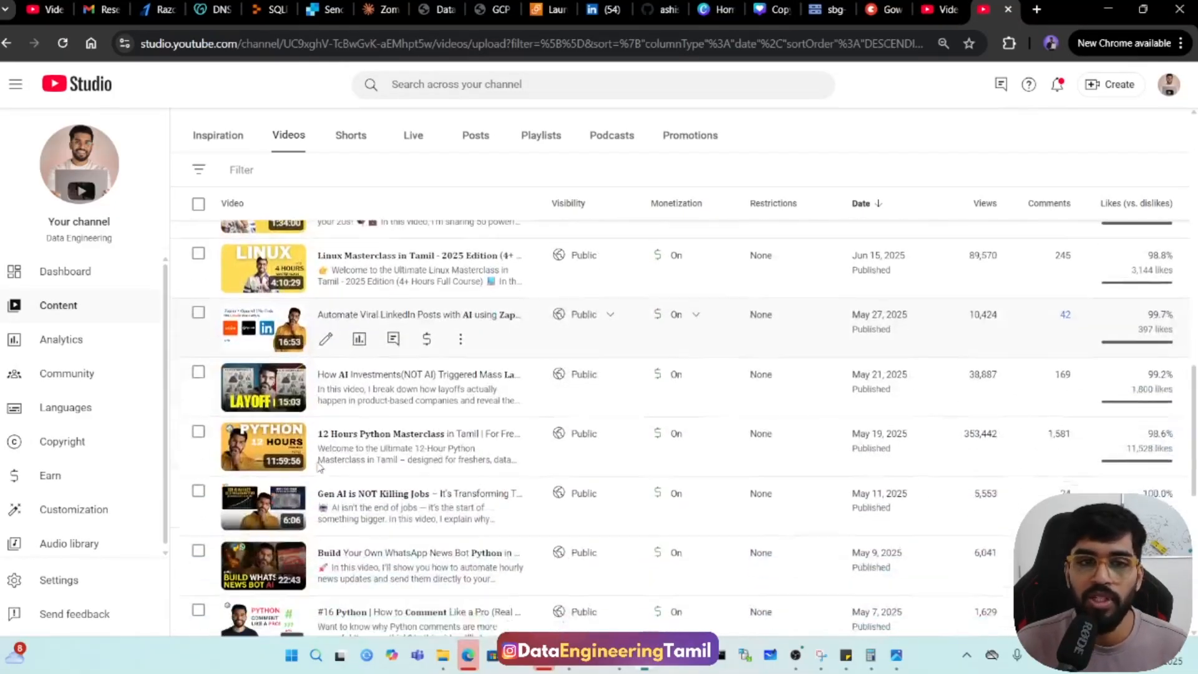